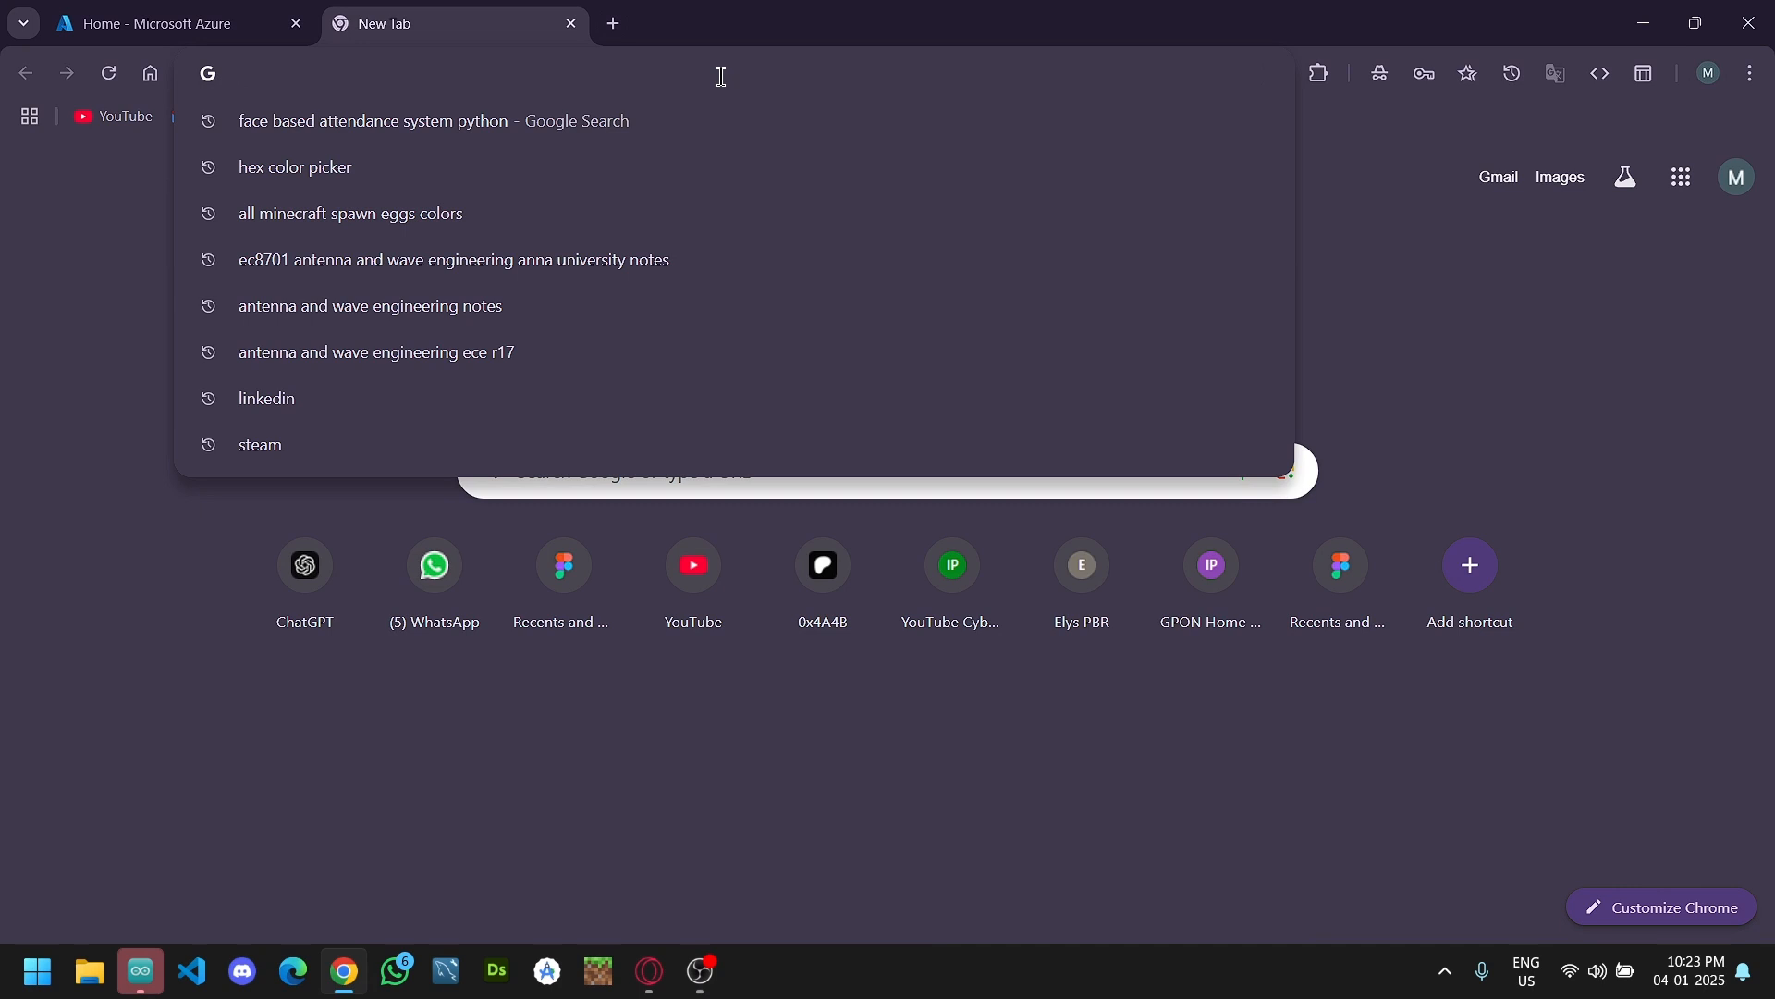
Switch to the already open Microsoft Azure portal, search its services for "virt", and open Virtual machines.
text(az)
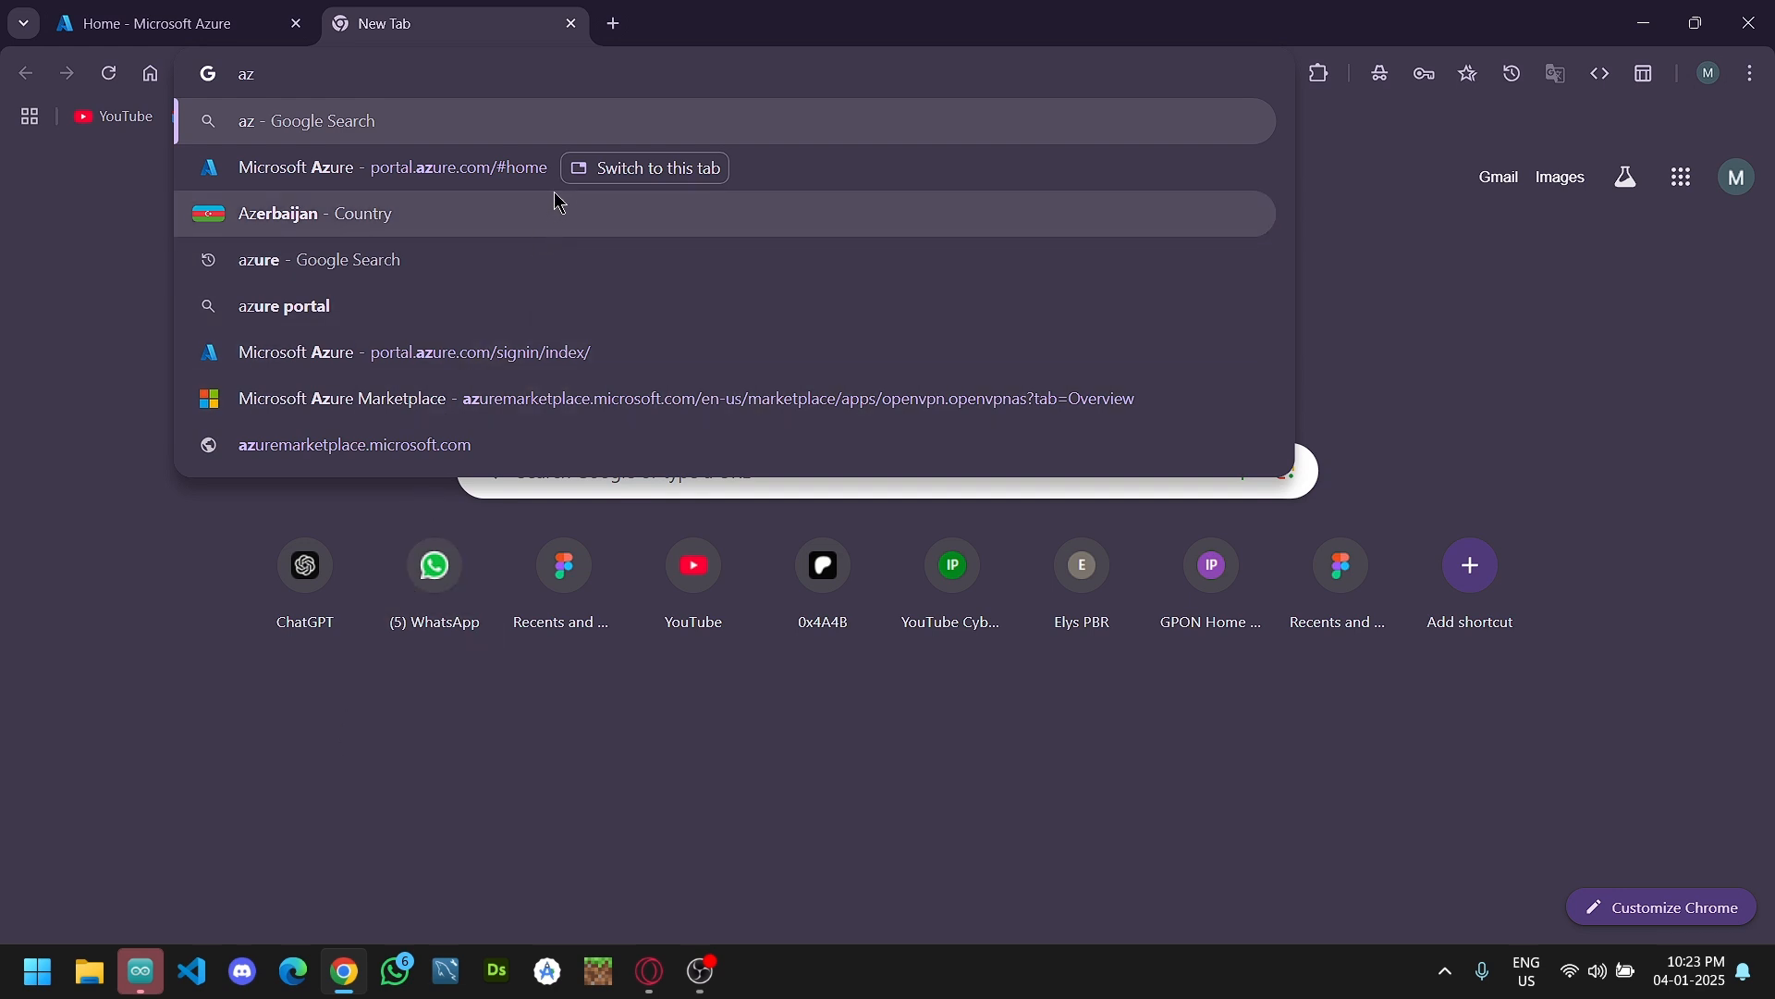
click(627, 170)
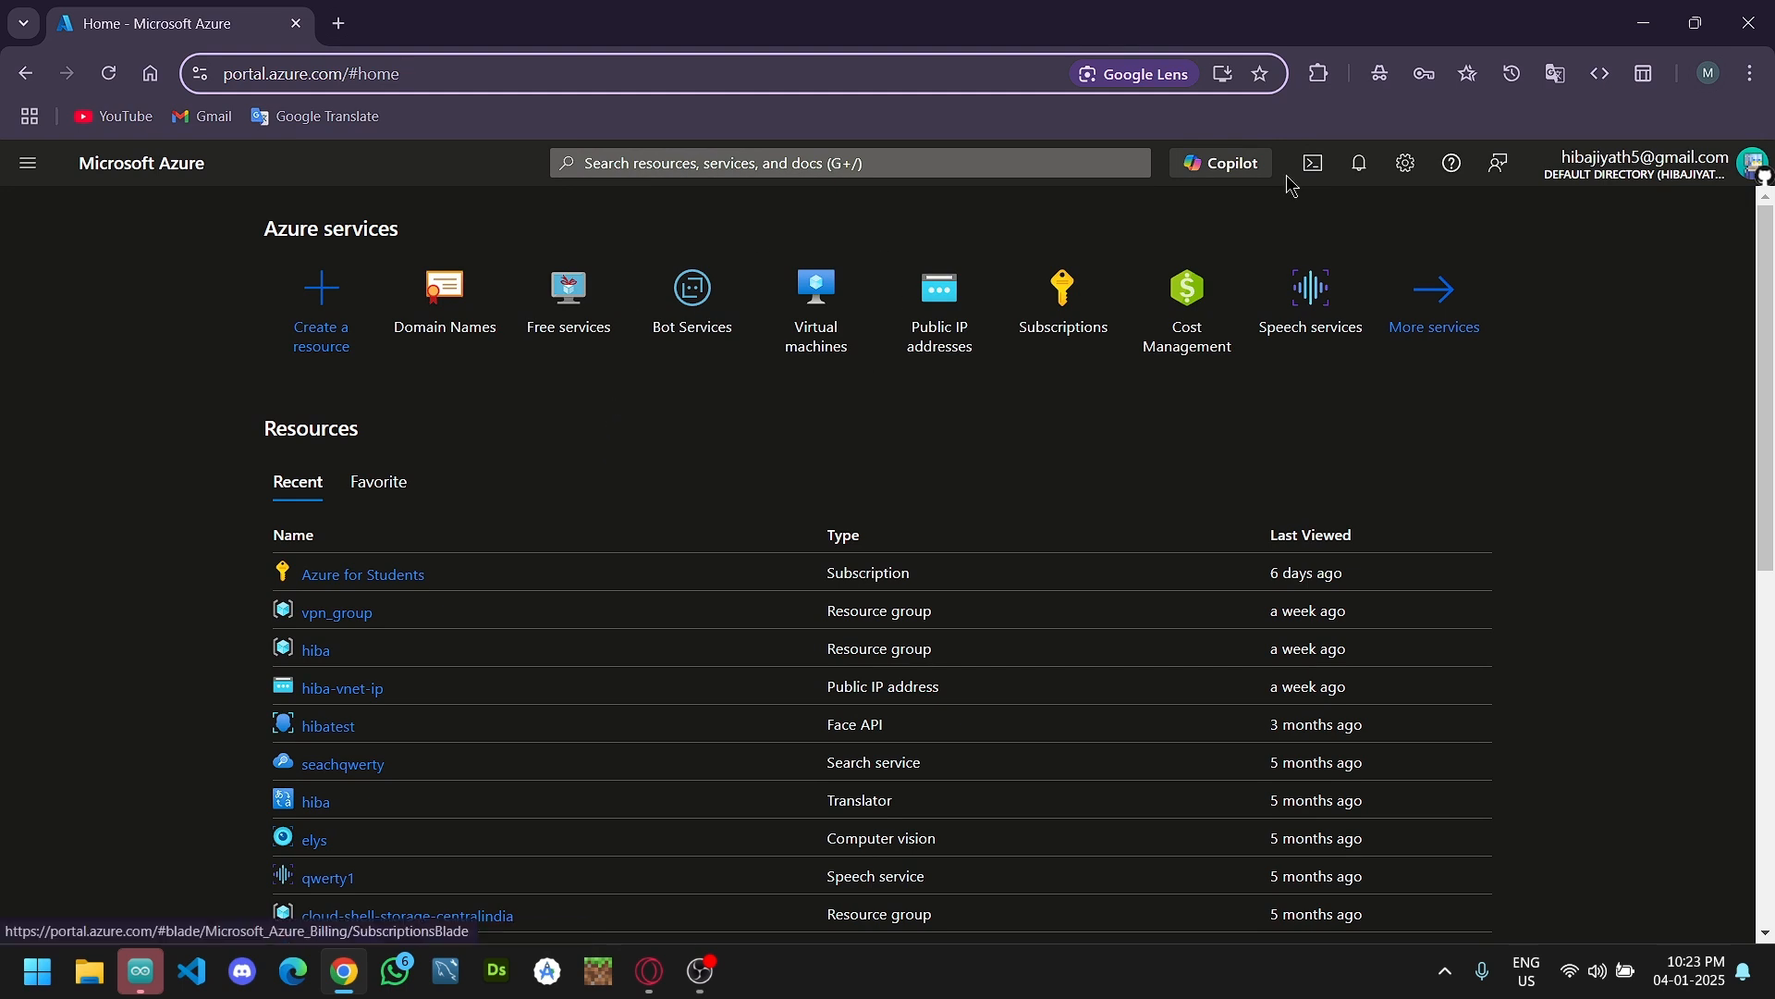
click(1008, 167)
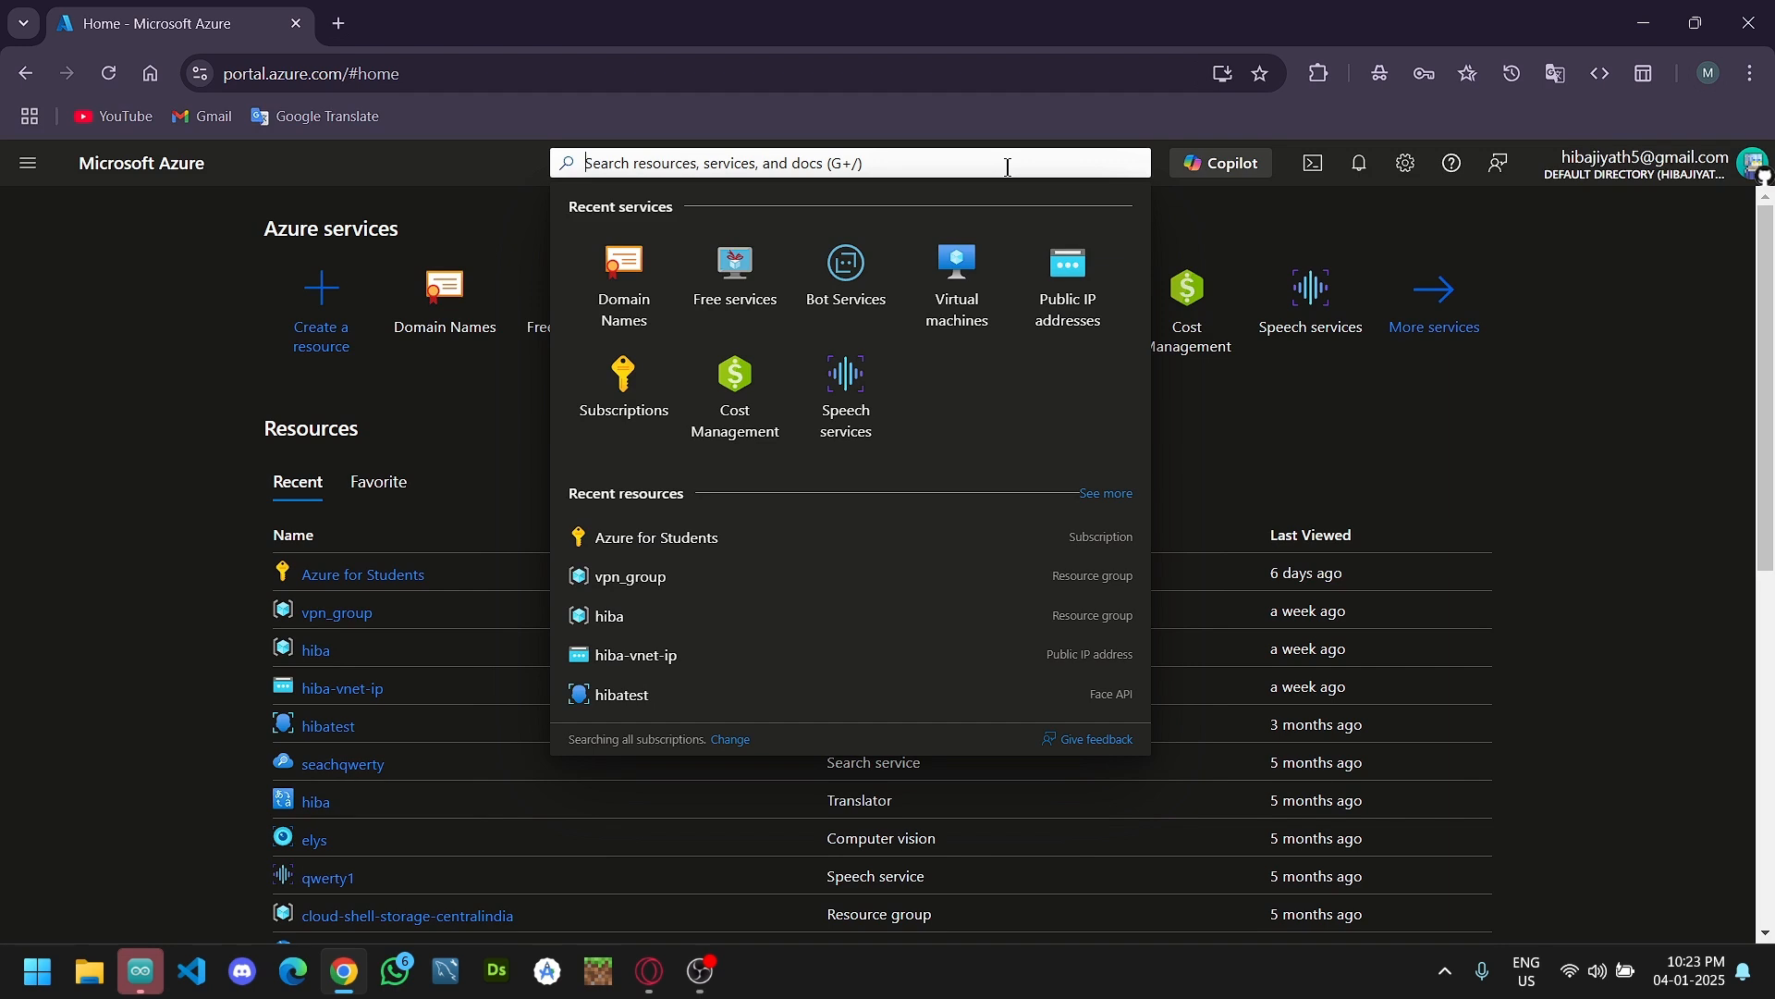
text(vc)
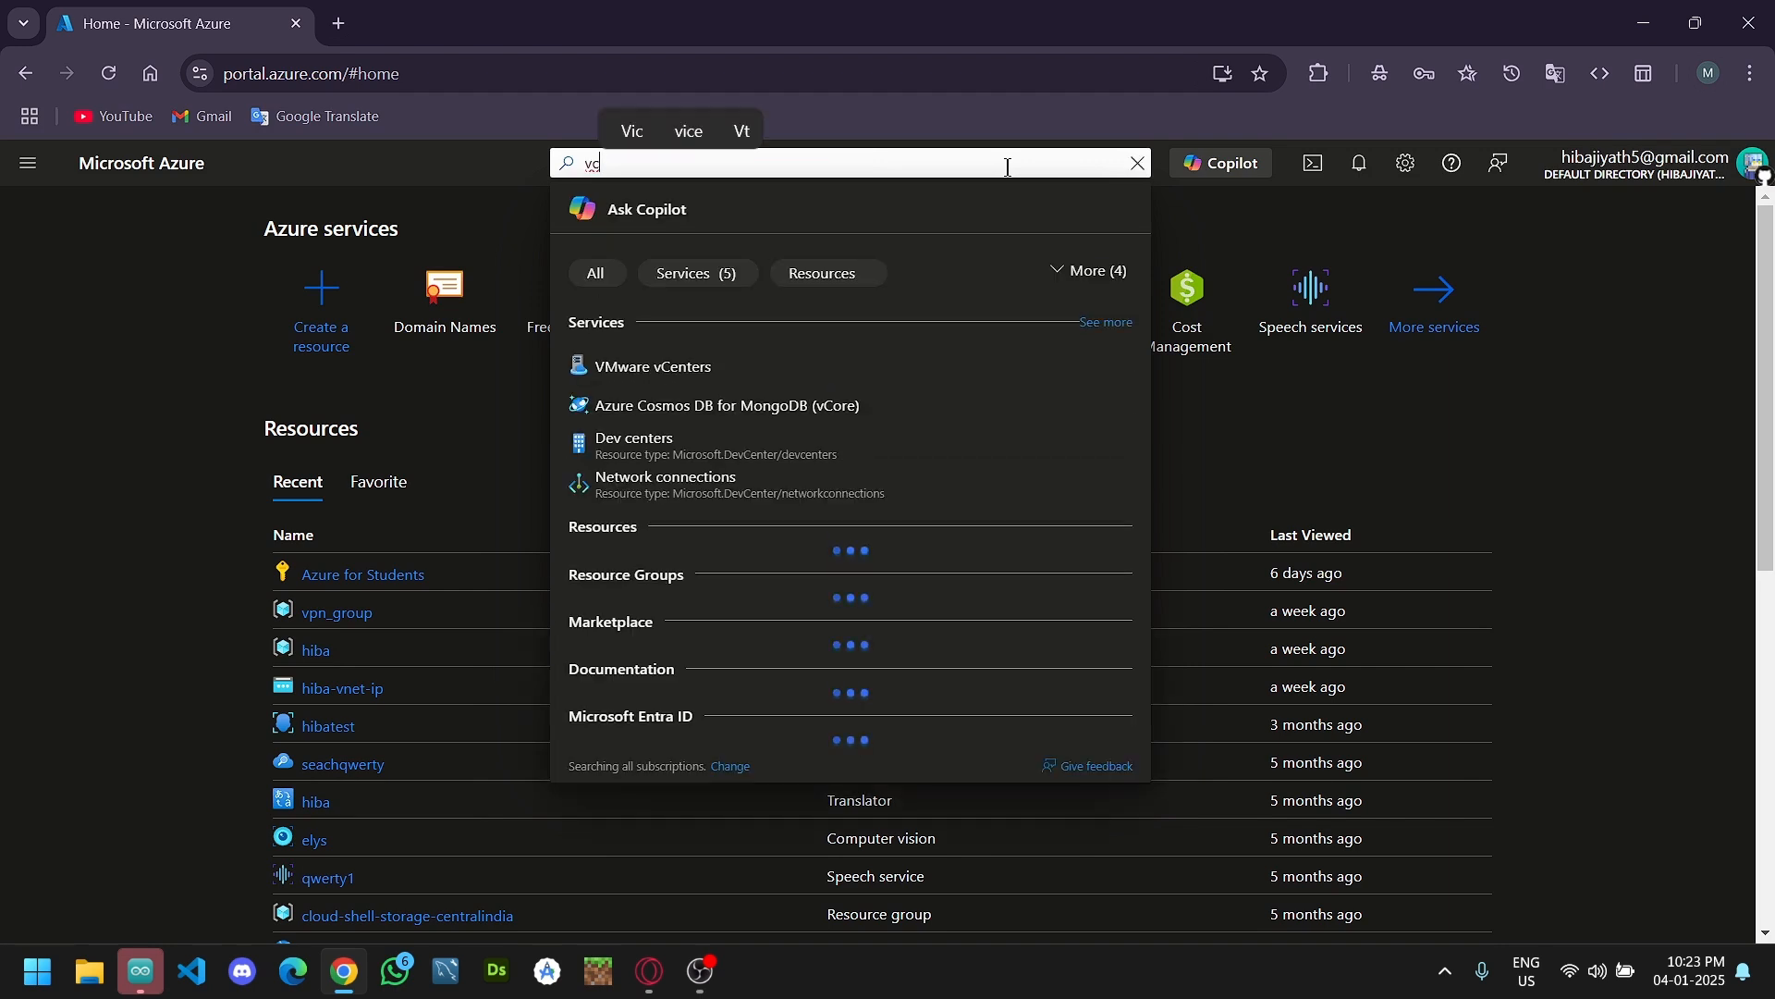
key(BackSpace)
text(ir)
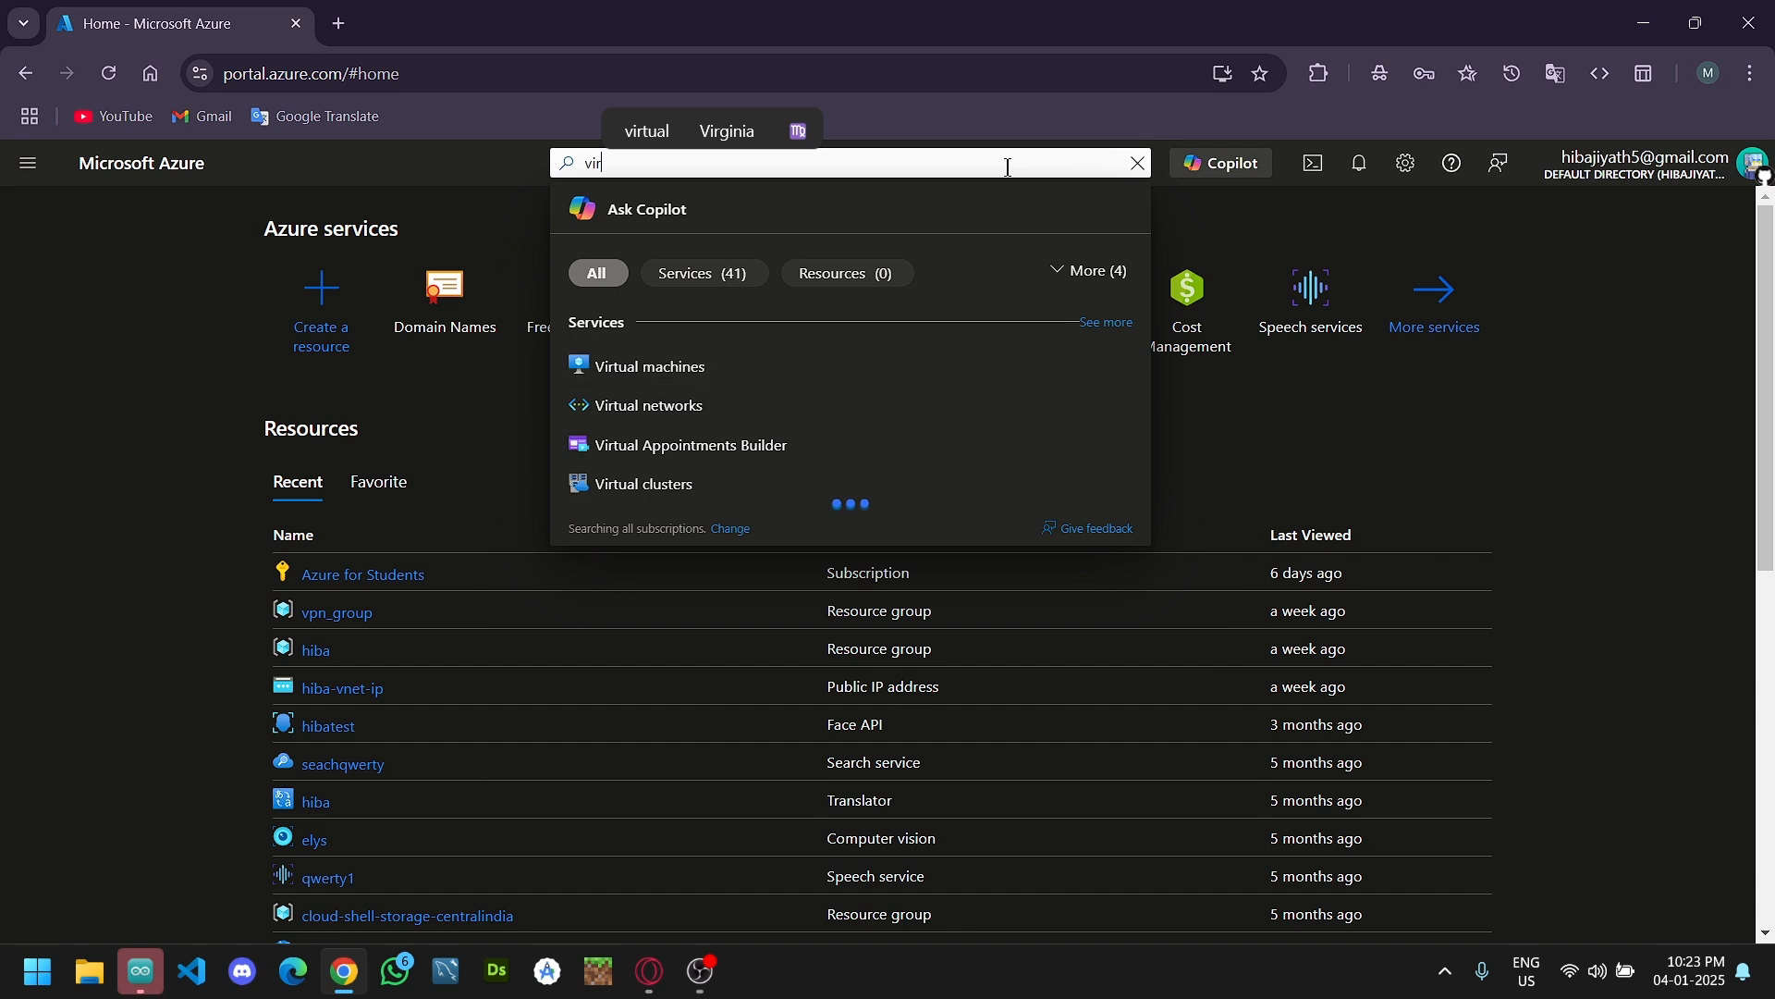
text(t)
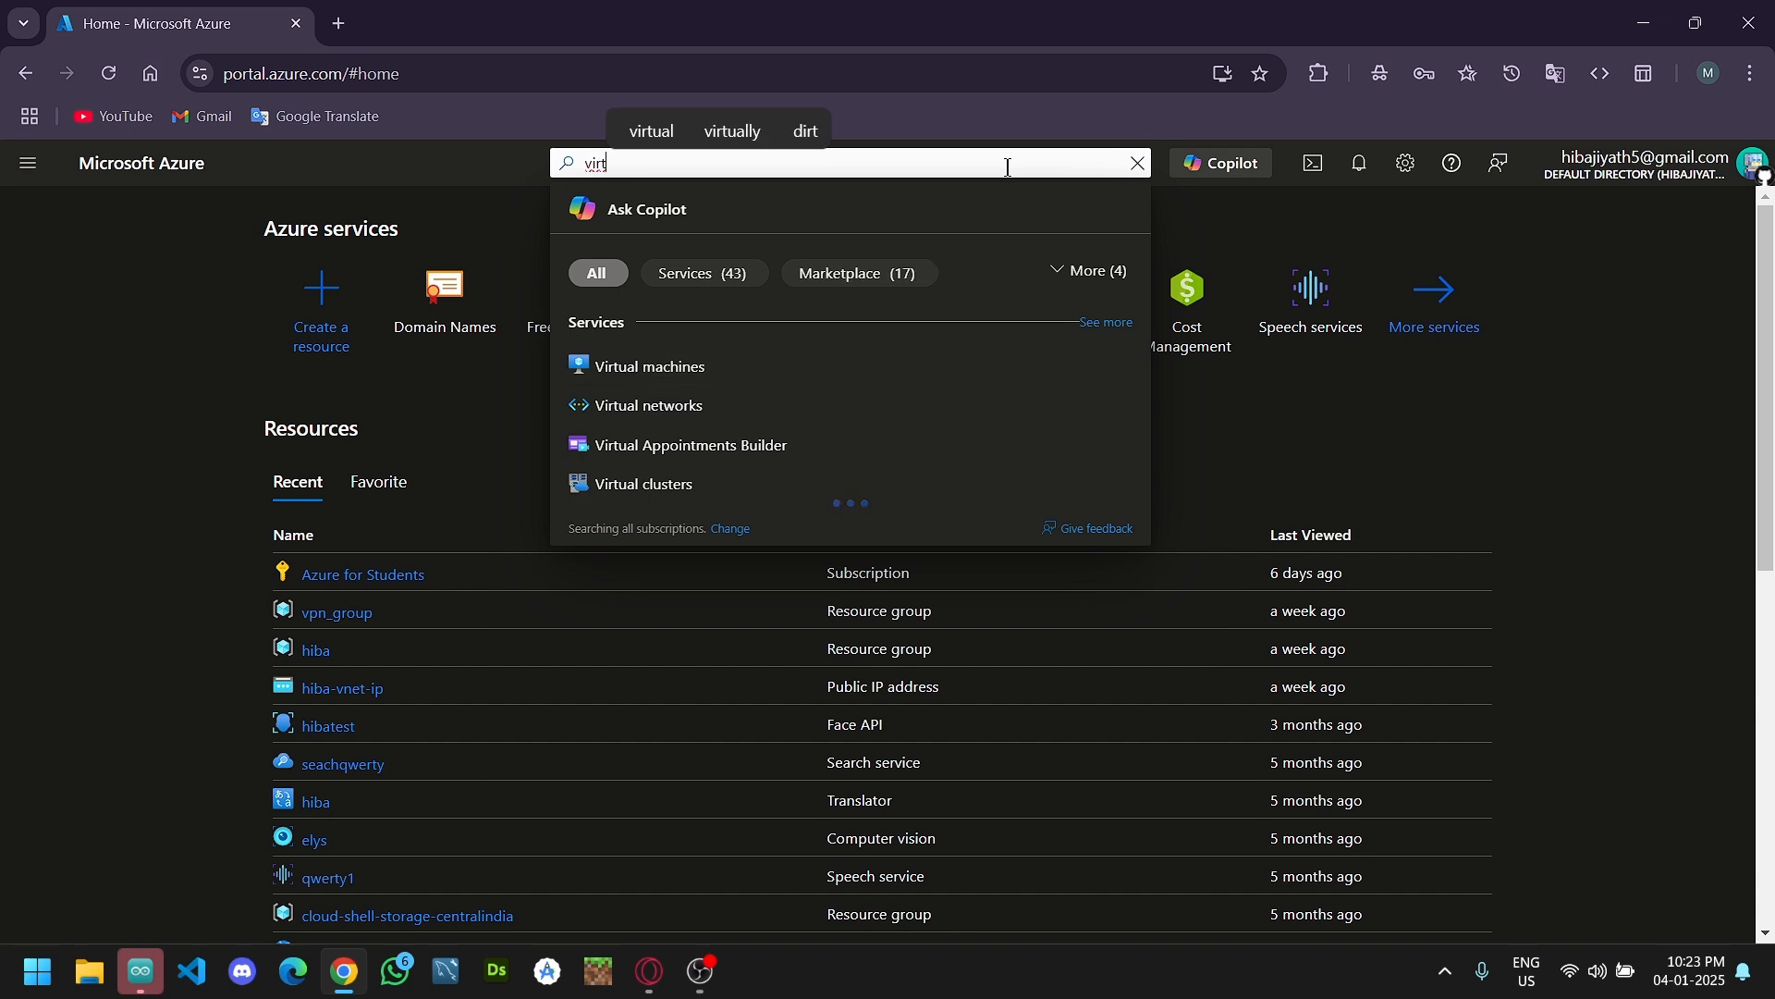
click(860, 372)
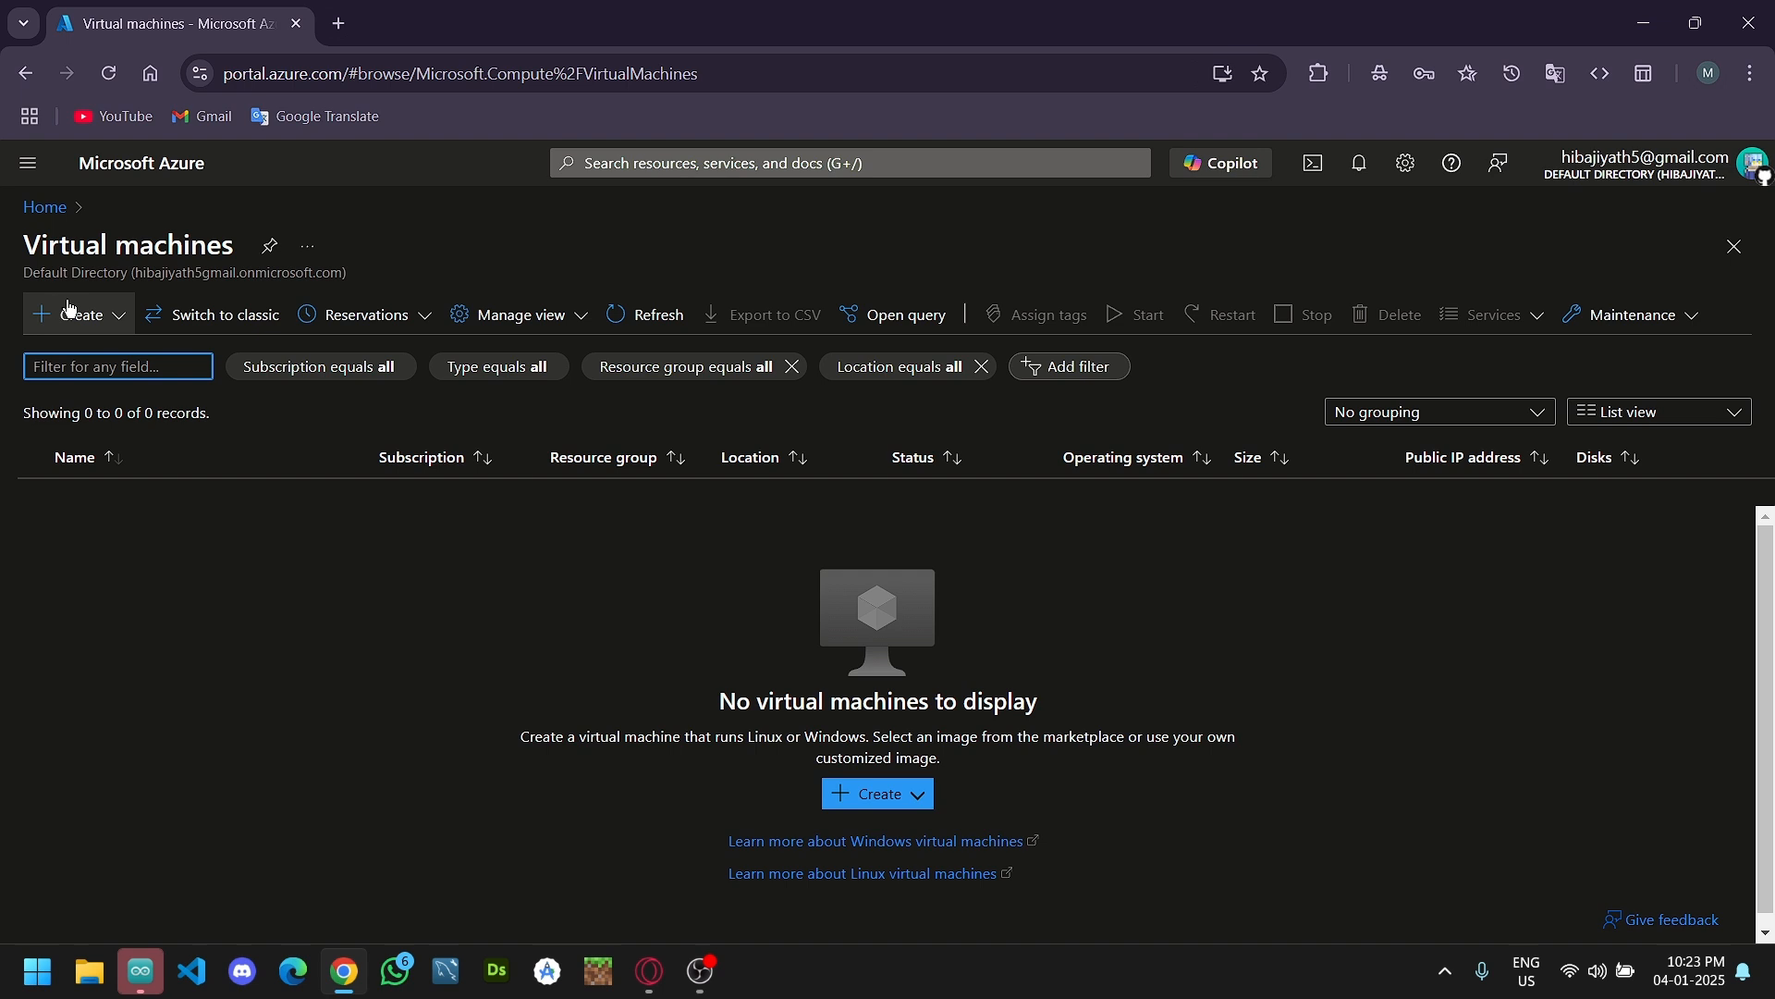
Start creating an Azure virtual machine and select the Azure for Students subscription.
click(870, 793)
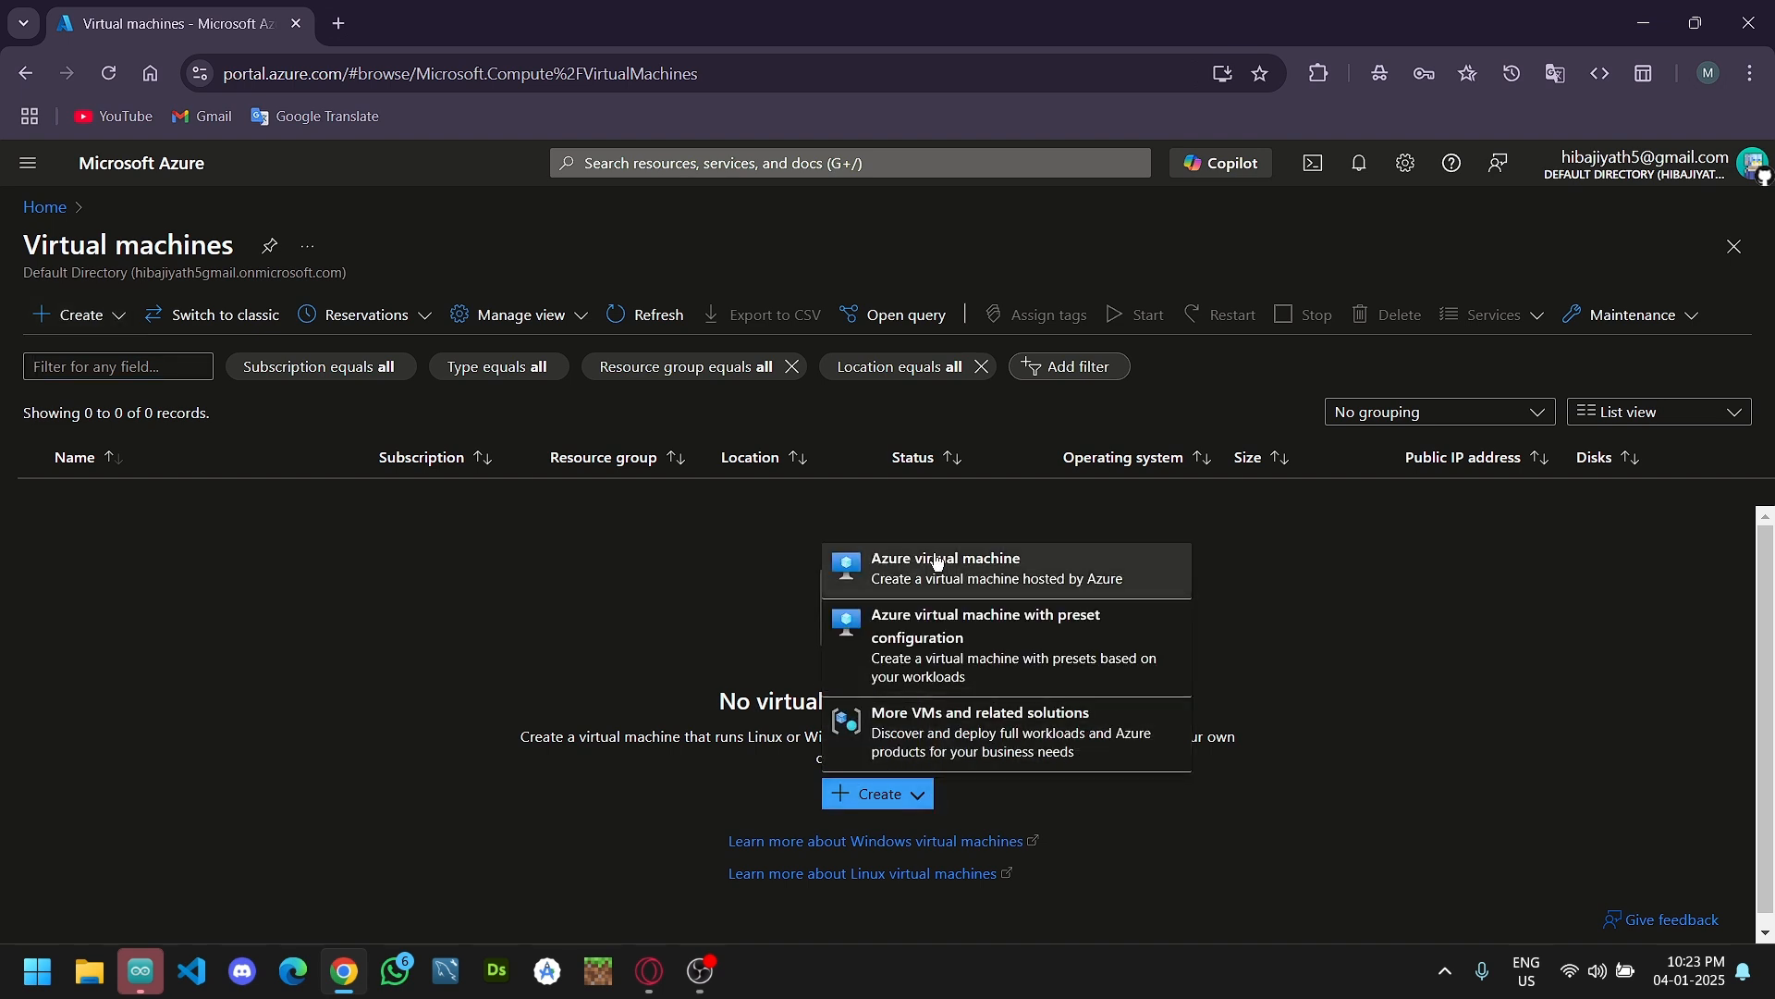
click(959, 575)
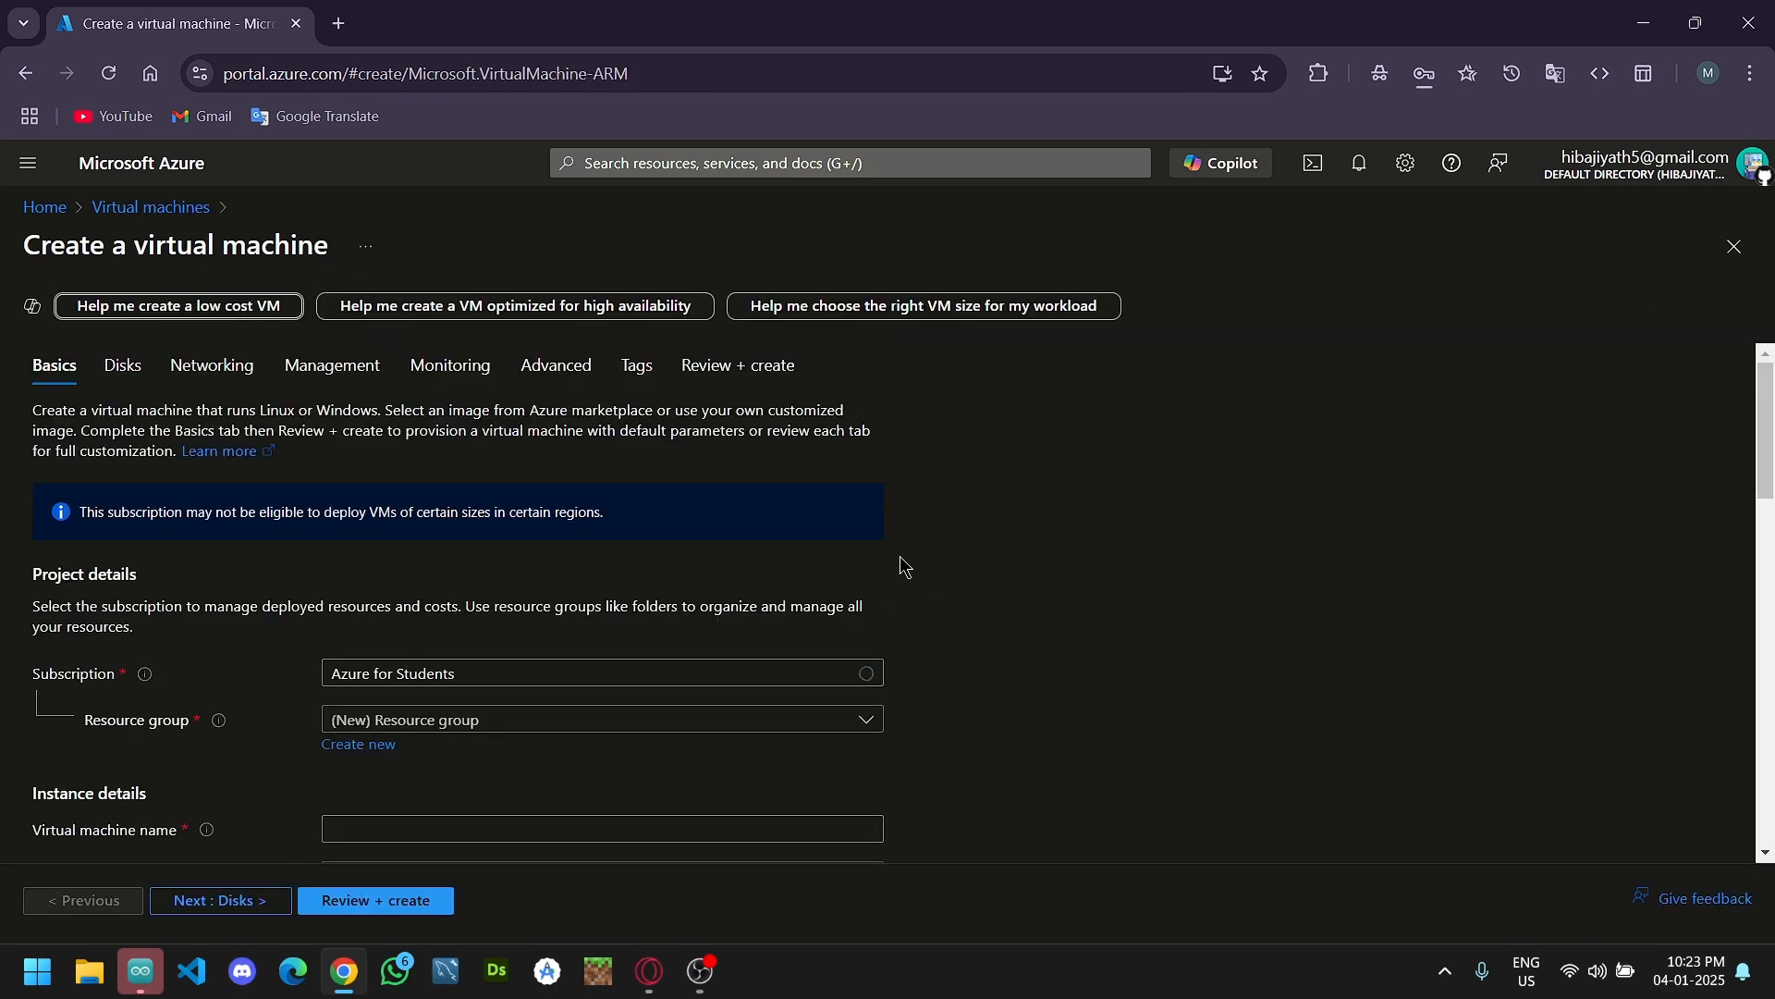
scroll(768, 471, down, 2)
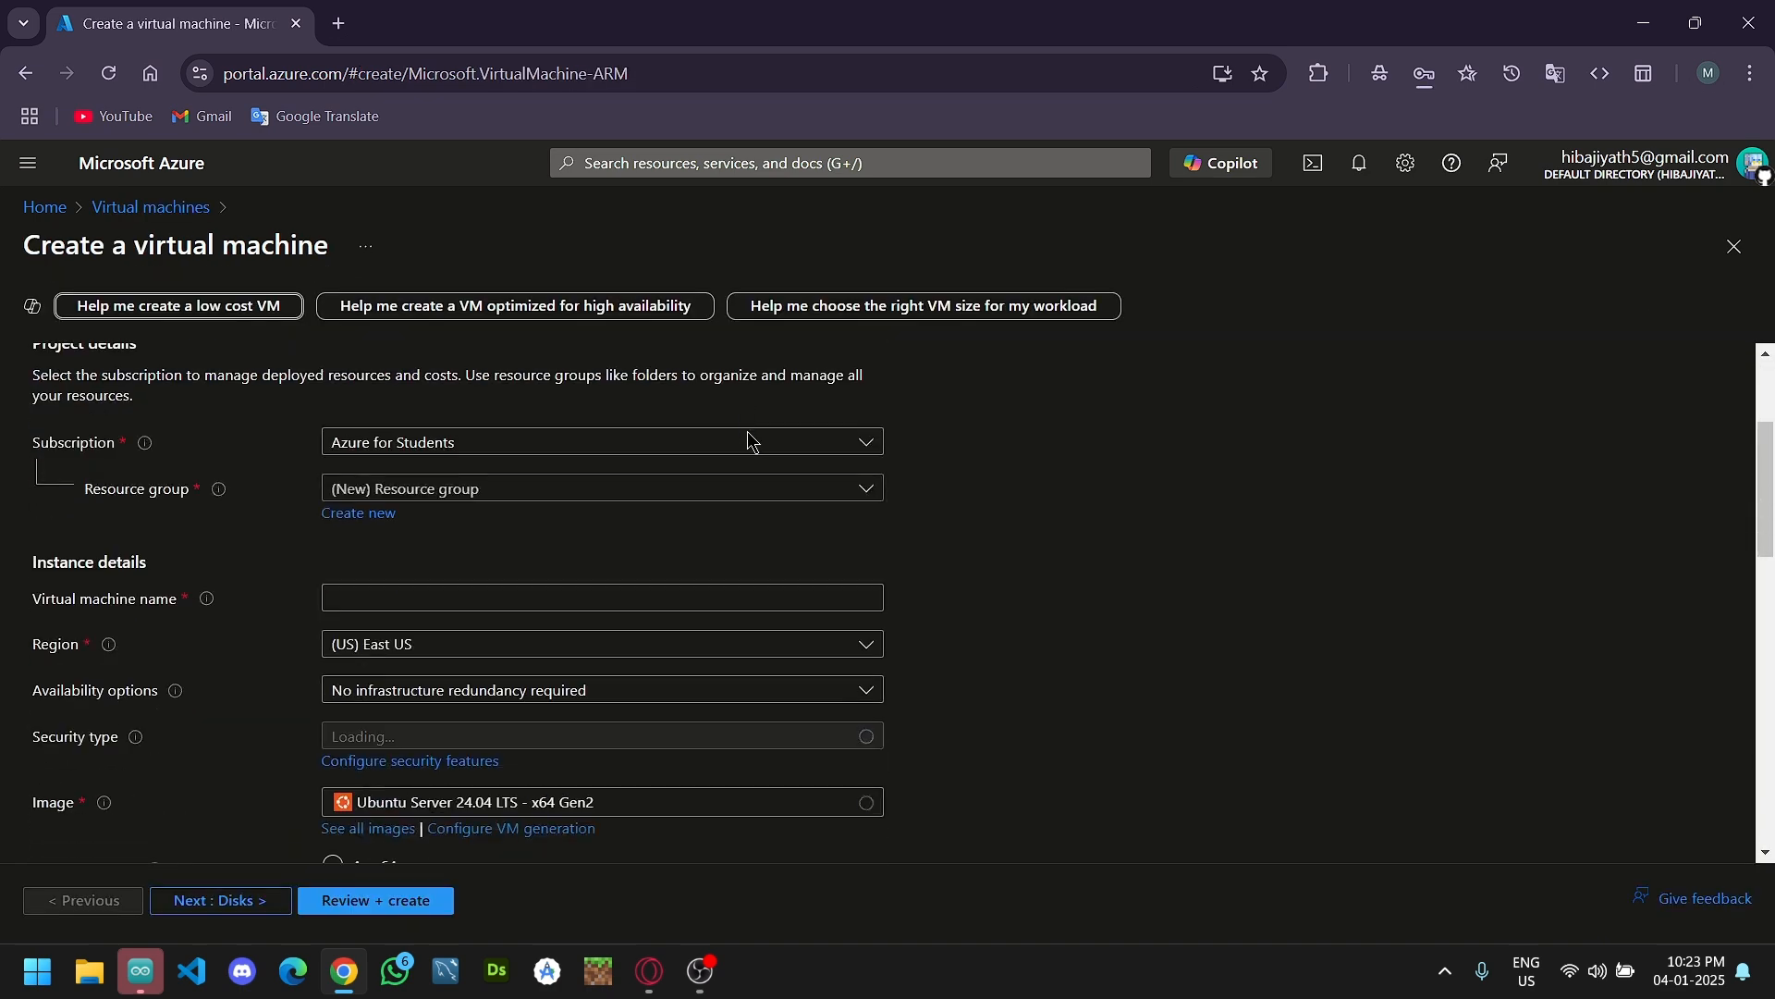
click(664, 442)
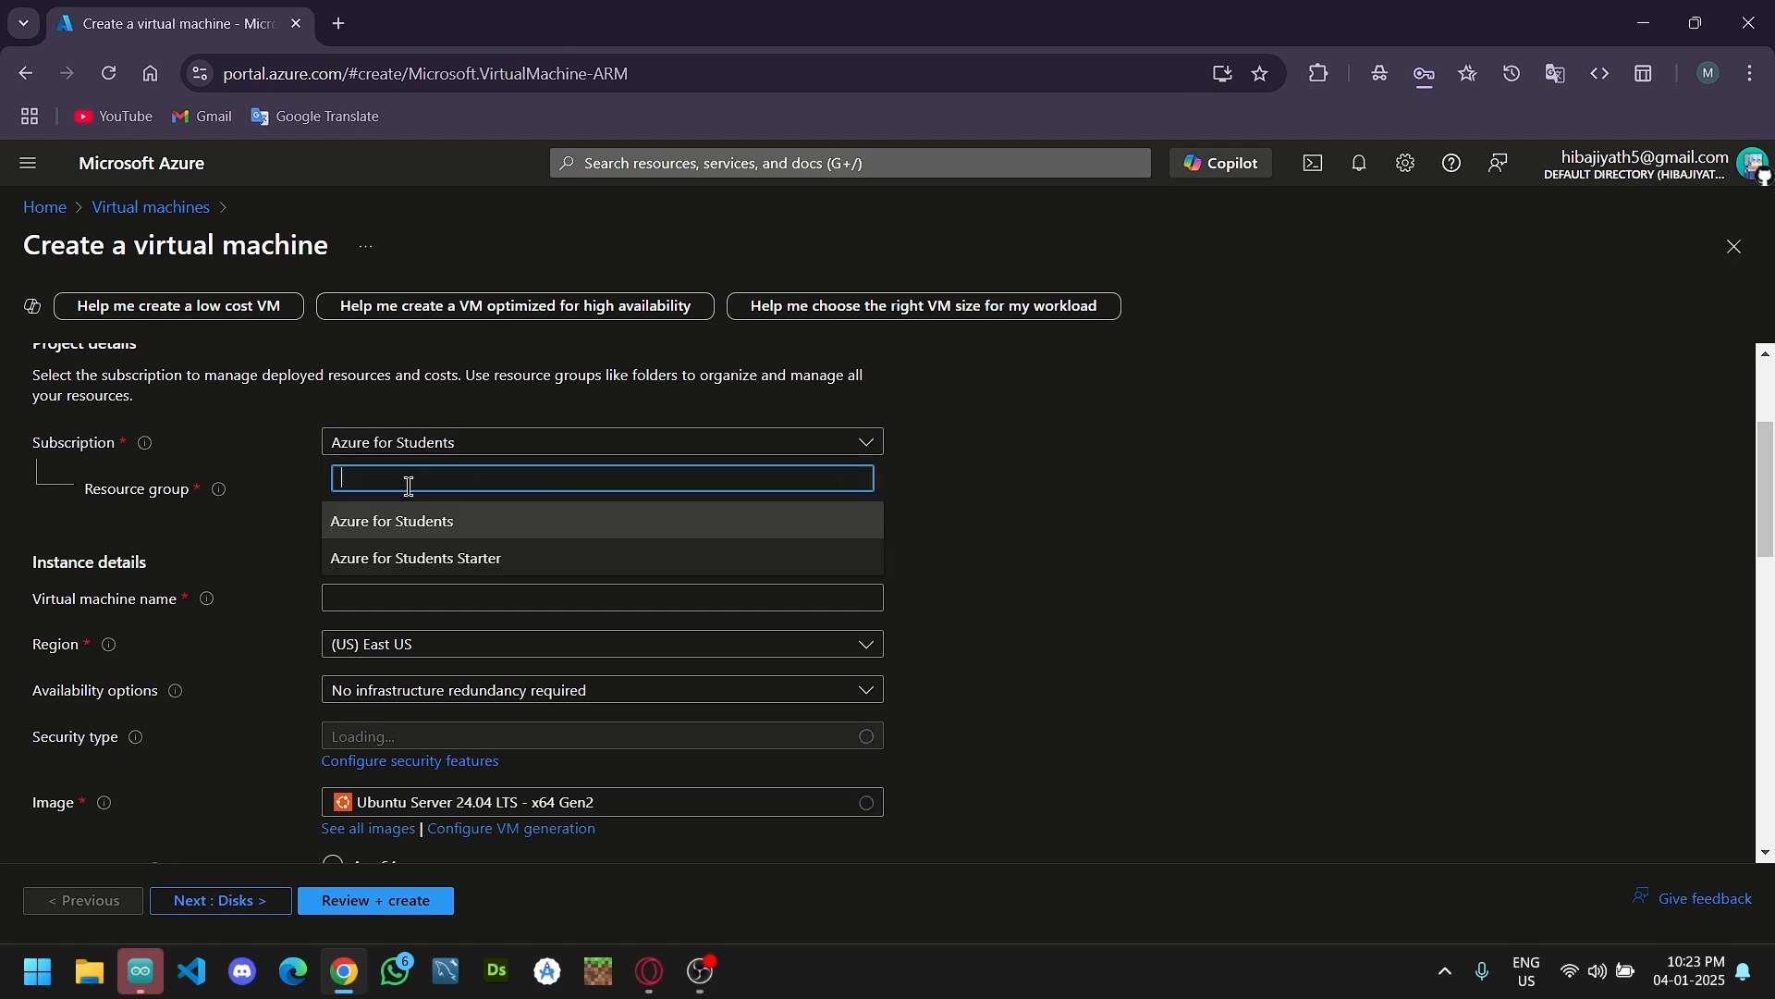
click(448, 521)
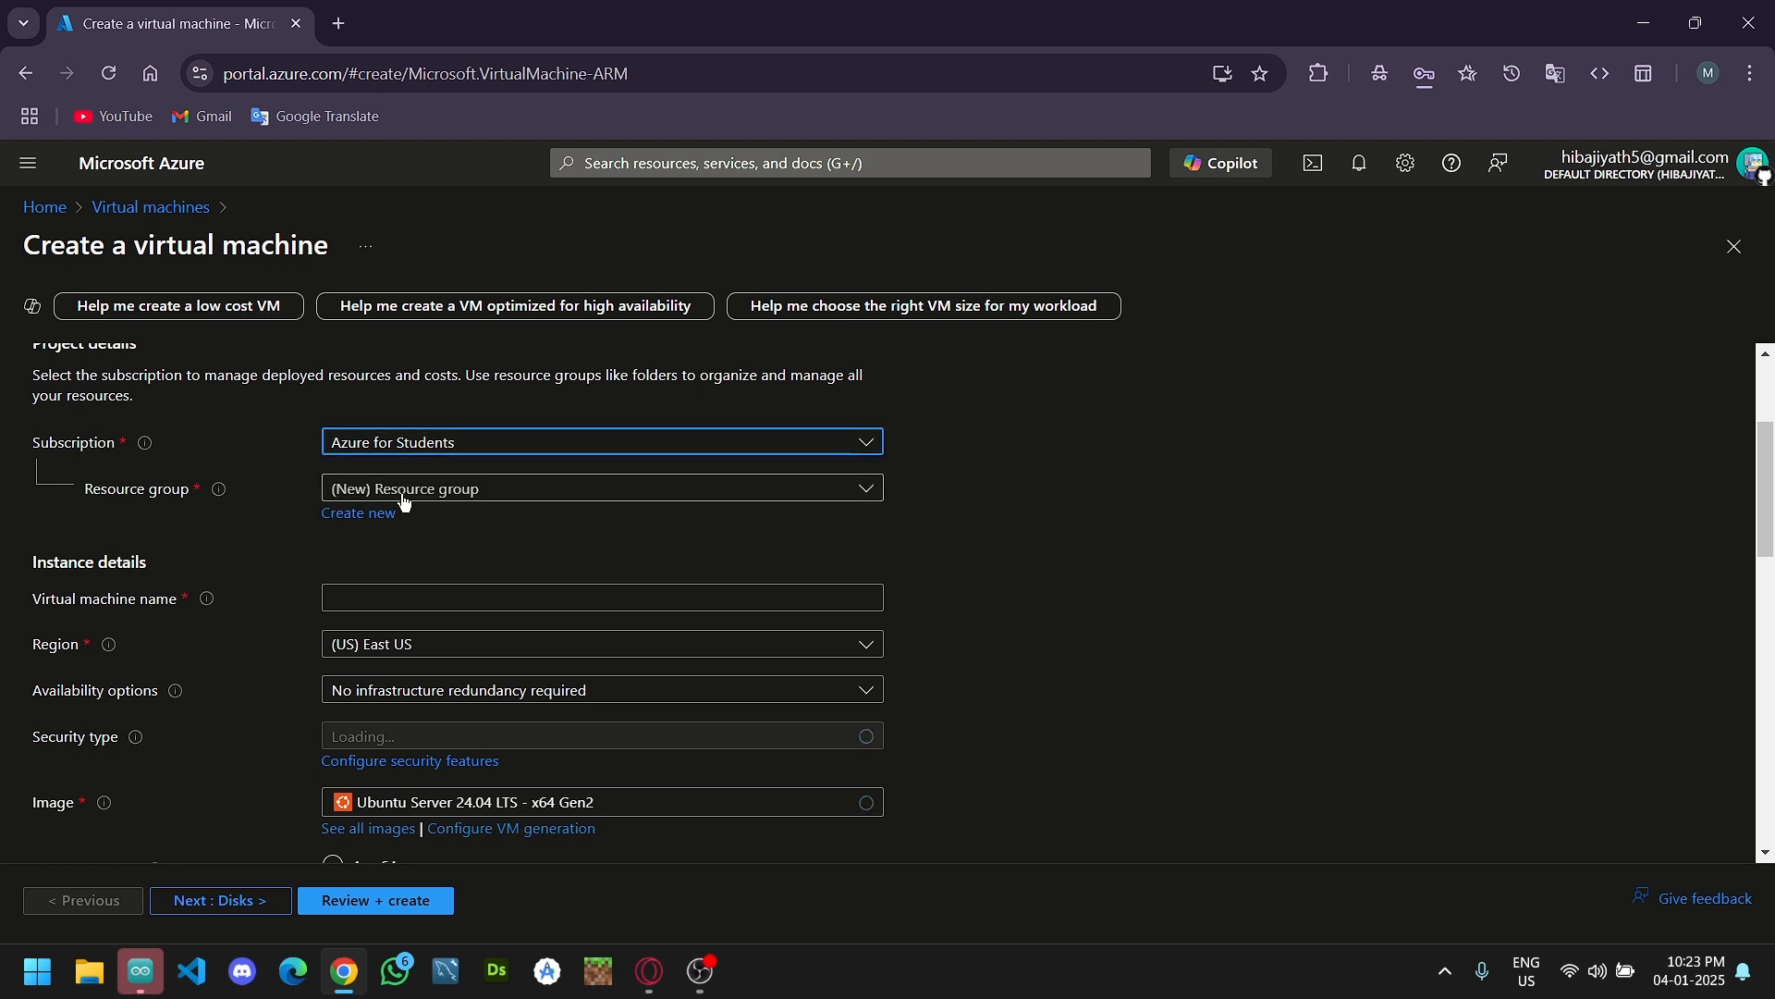
click(403, 493)
click(403, 499)
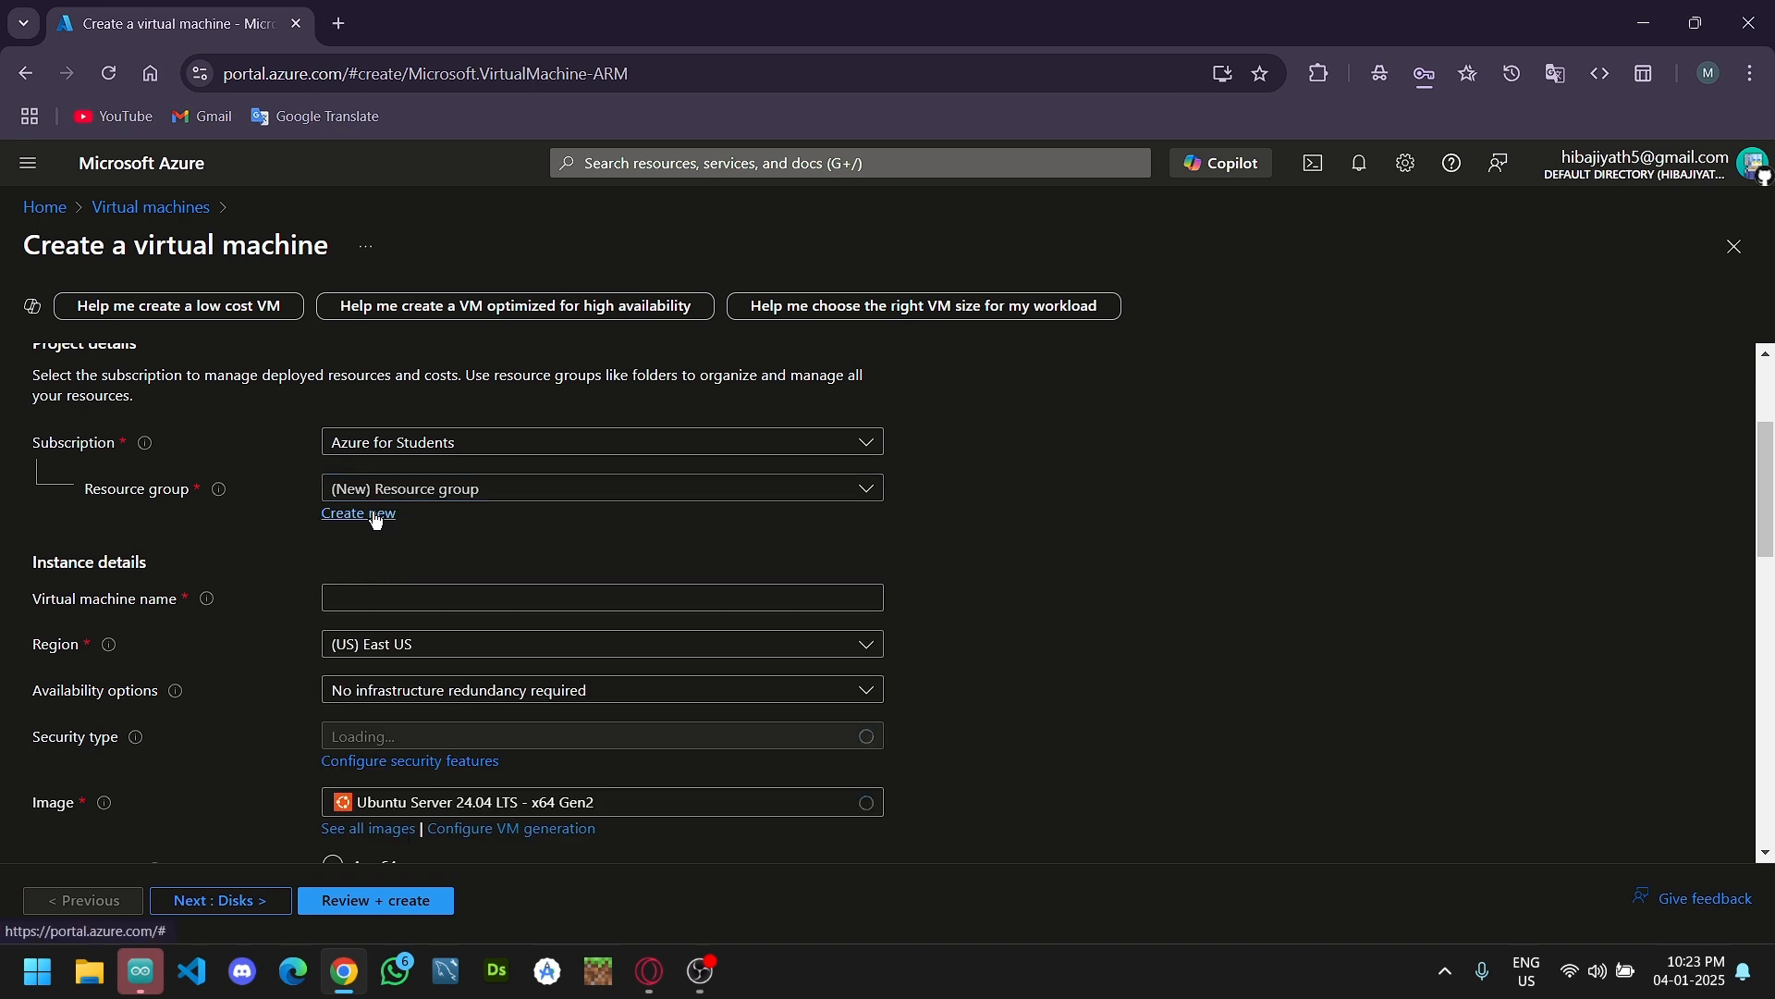
click(375, 516)
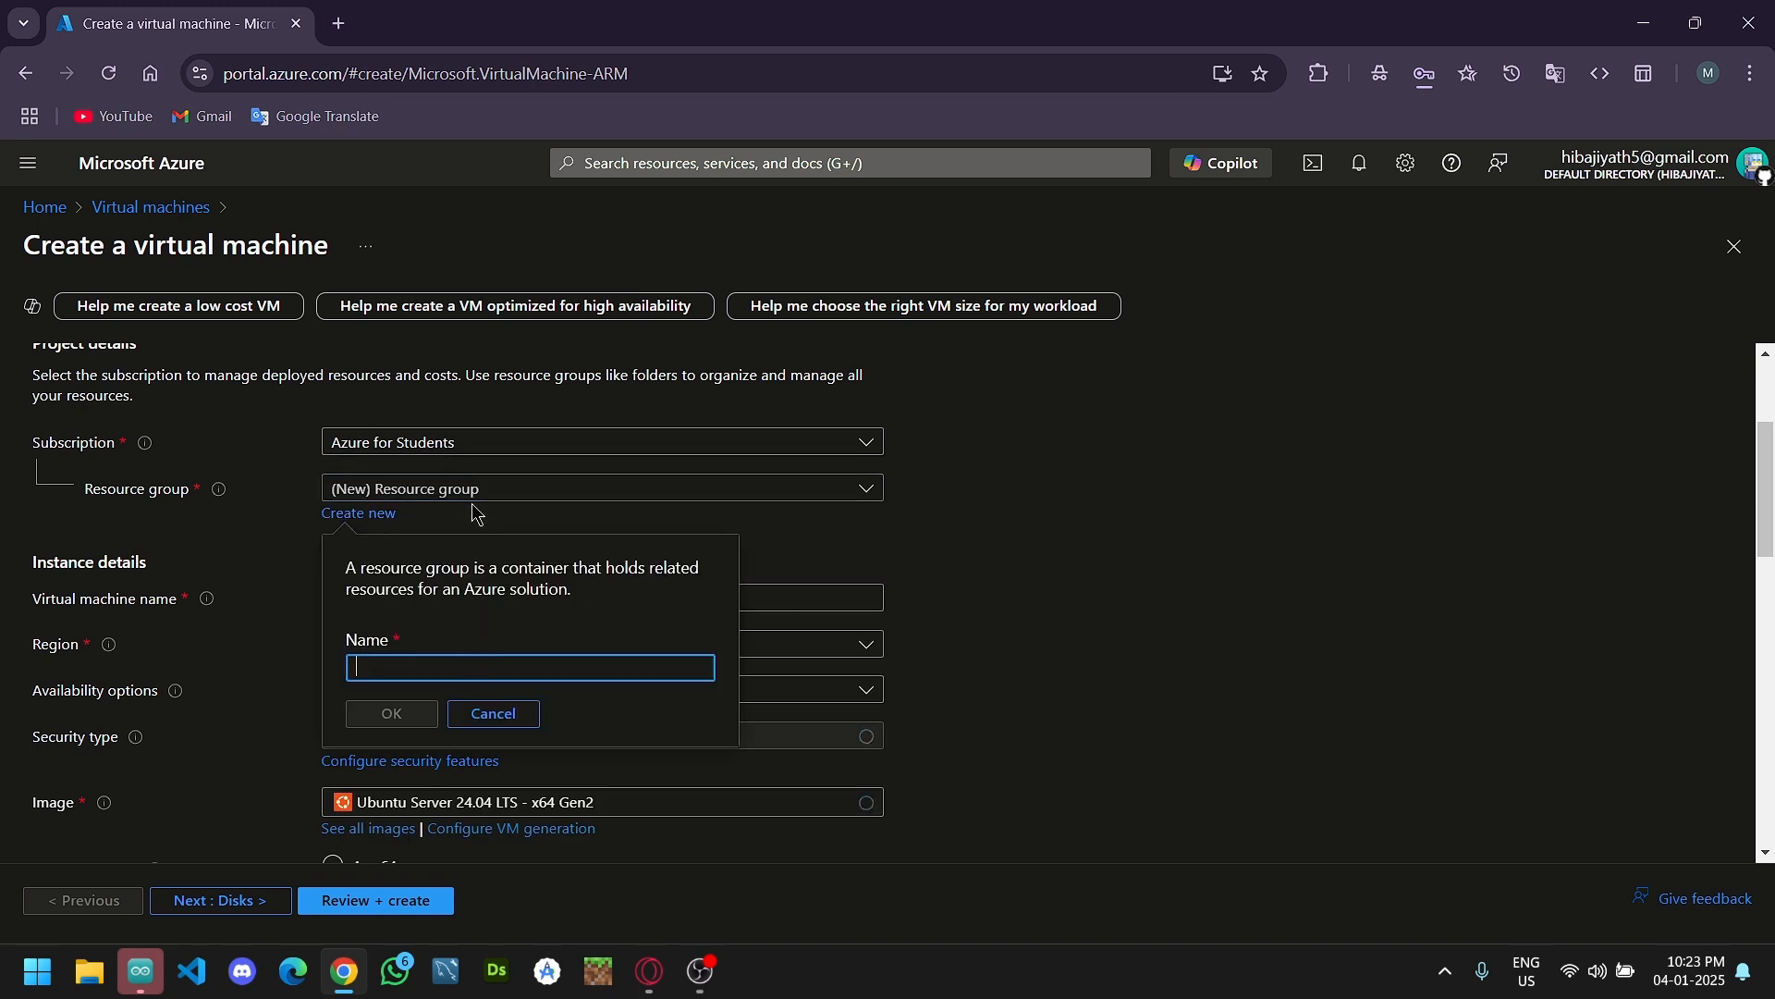
text(if you wa)
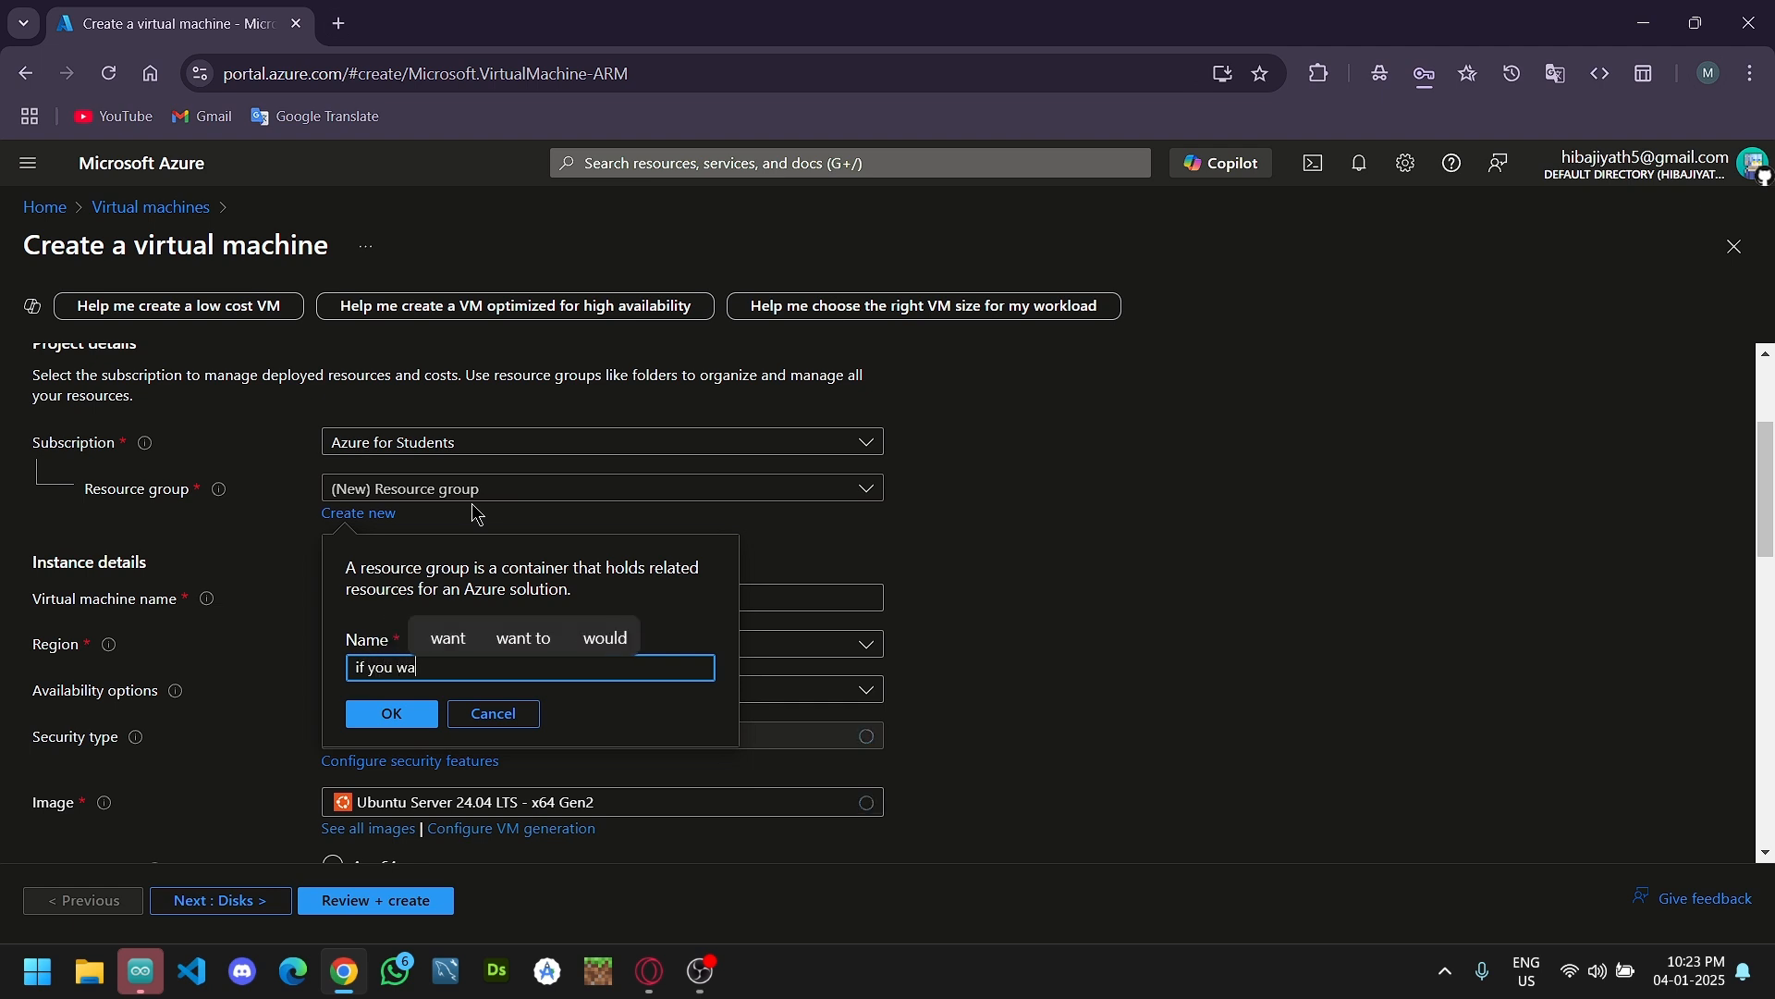
text(nt)
key(ctrl+a)
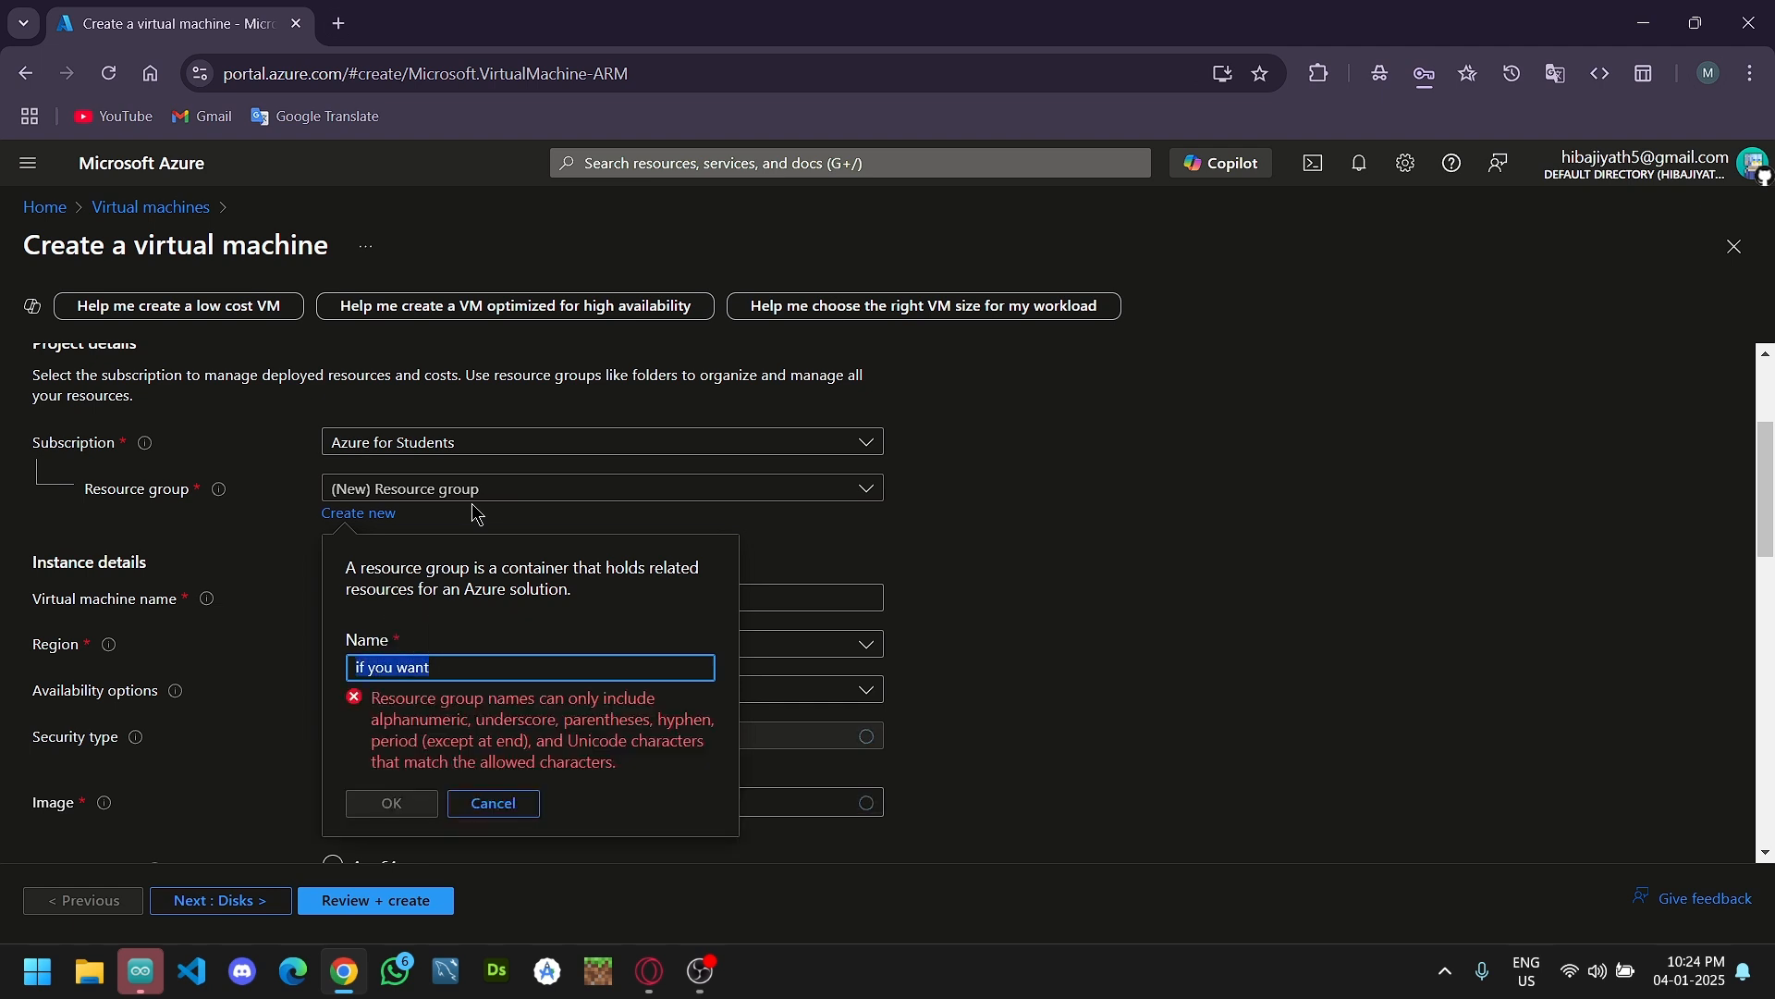
key(BackSpace)
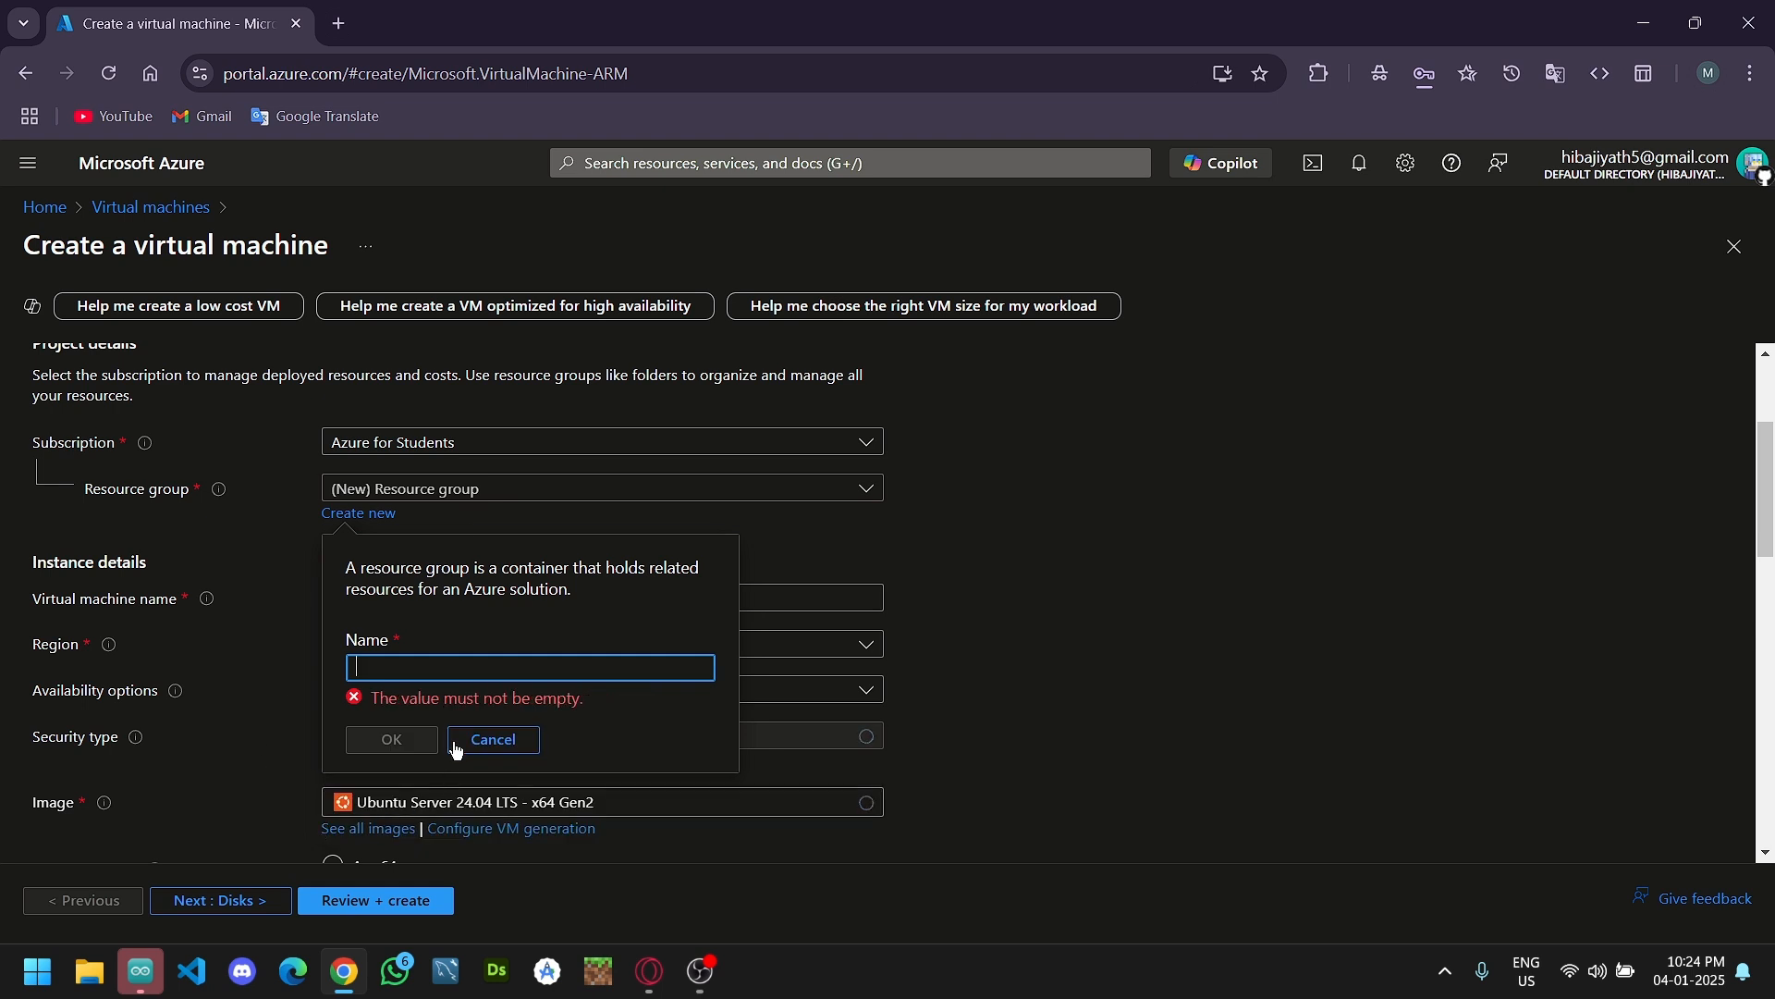
click(458, 738)
Select the existing resource group named with just the owner's first name and name the virtual machine youtube.
click(382, 490)
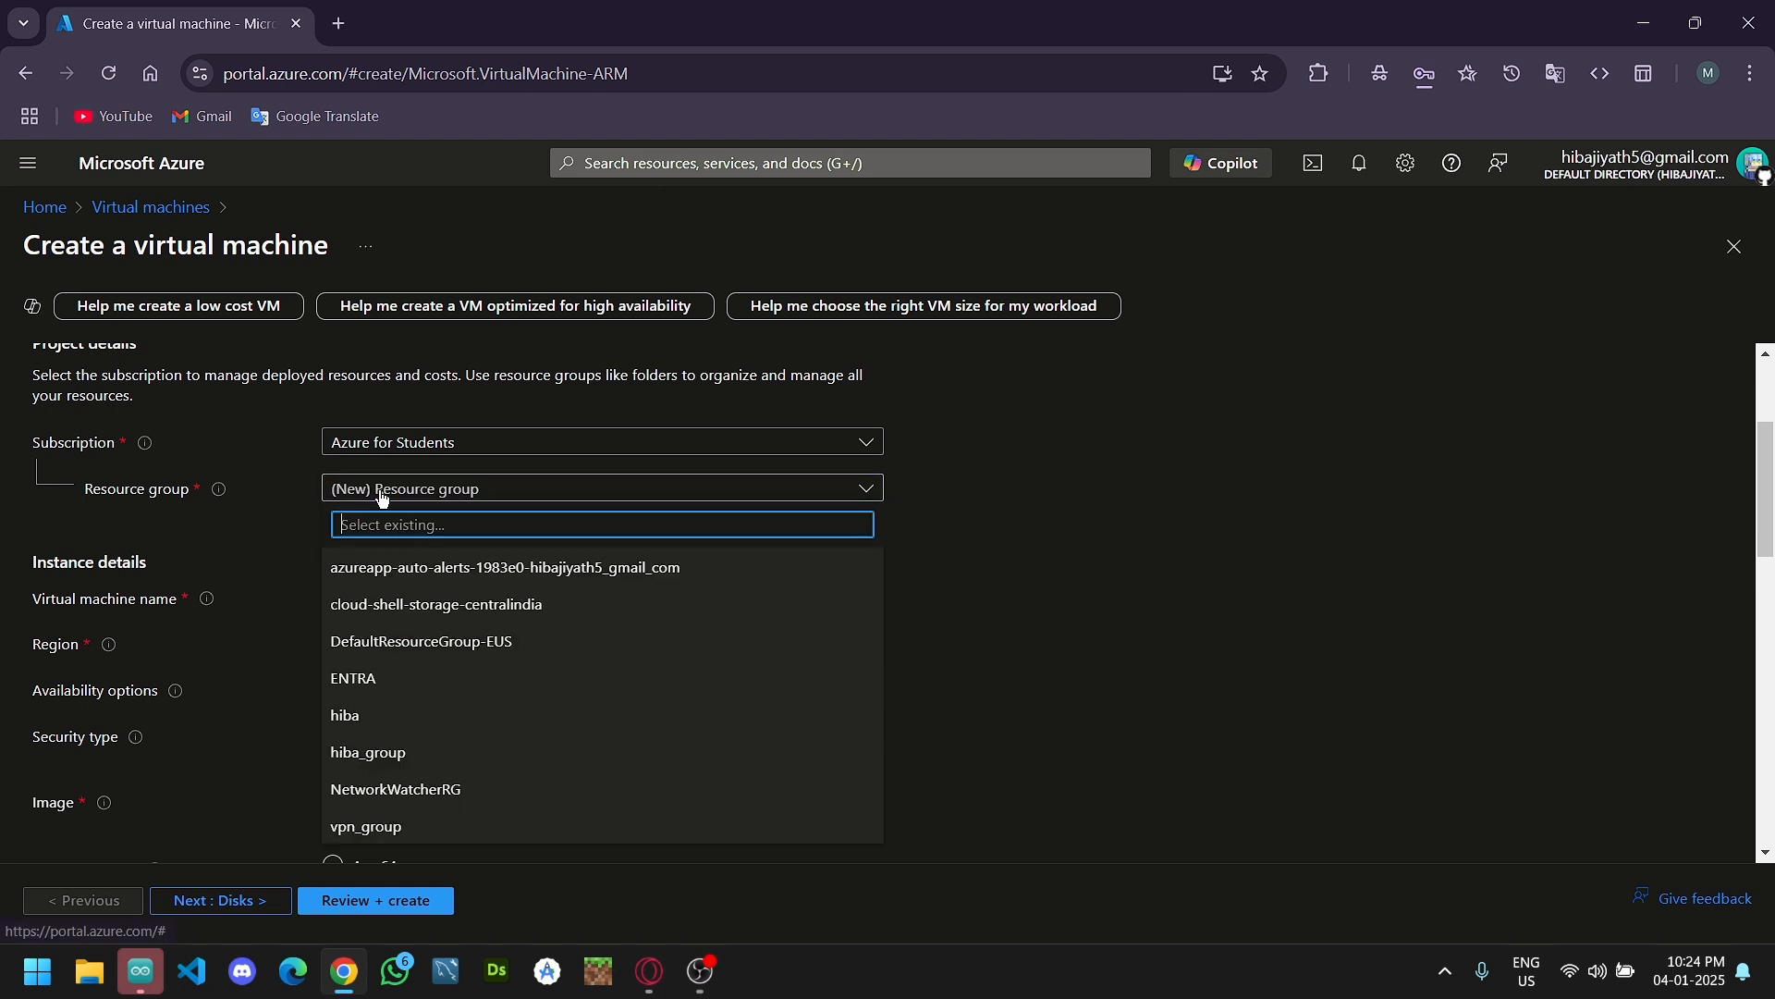
click(448, 716)
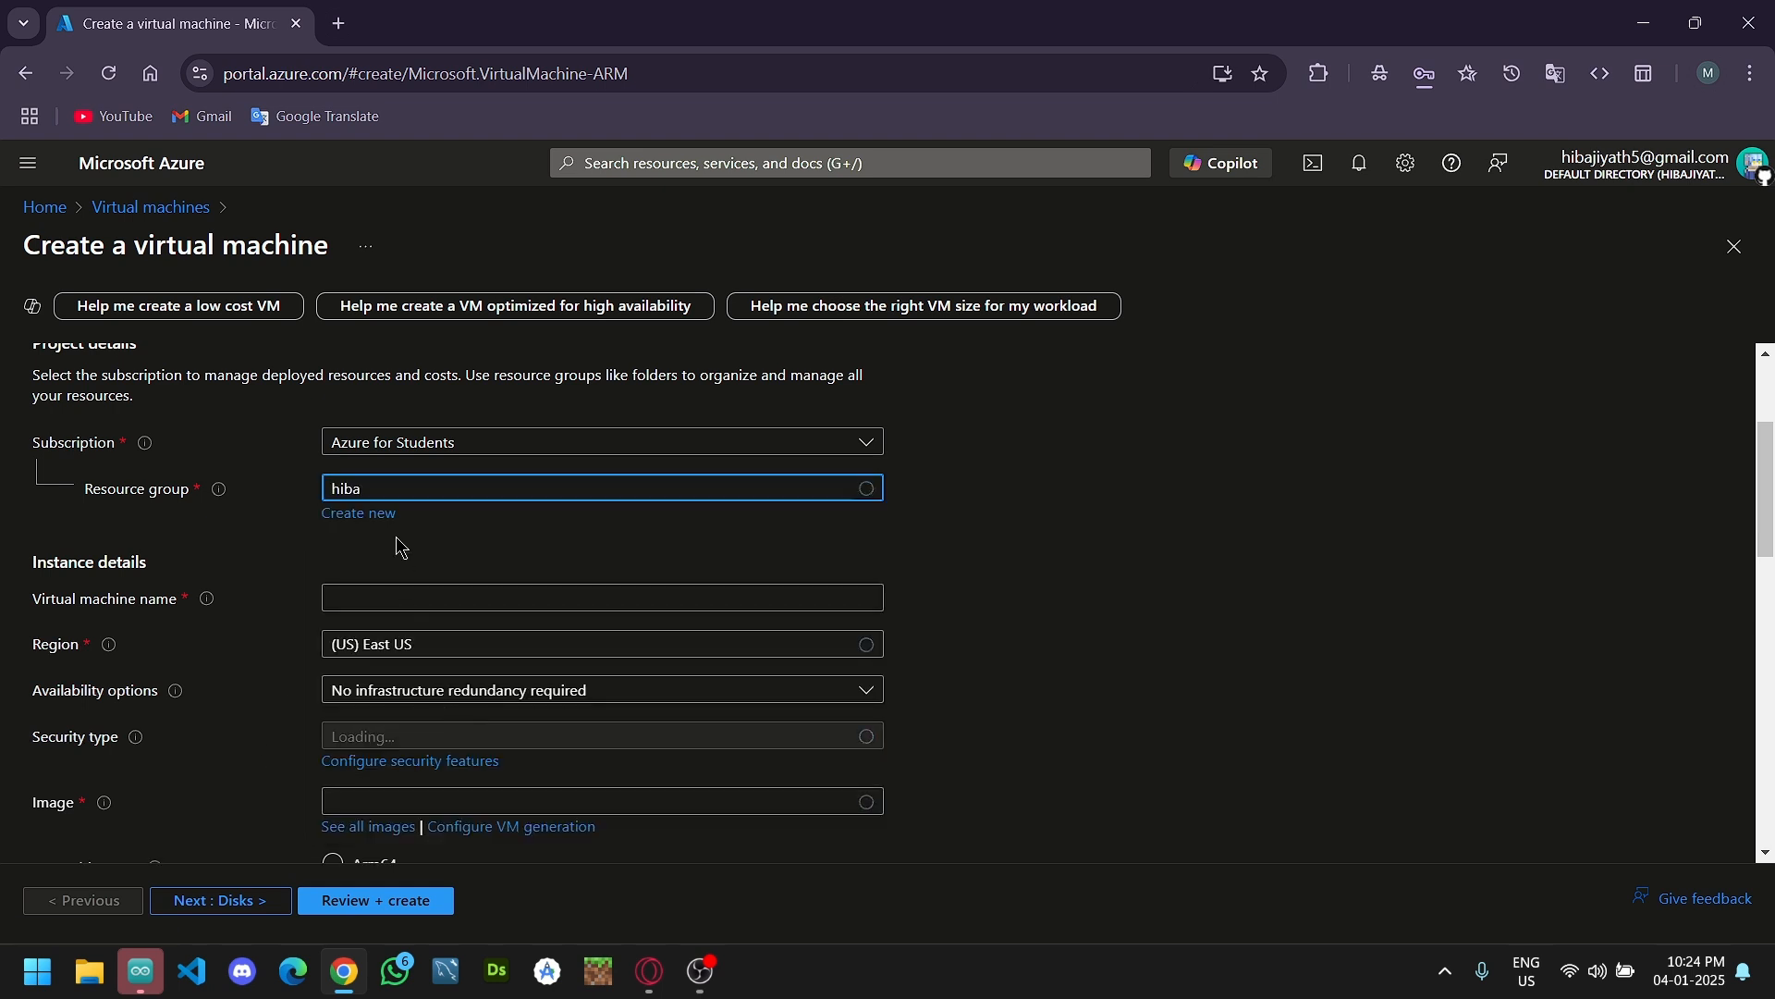
scroll(399, 545, down, 1)
click(393, 481)
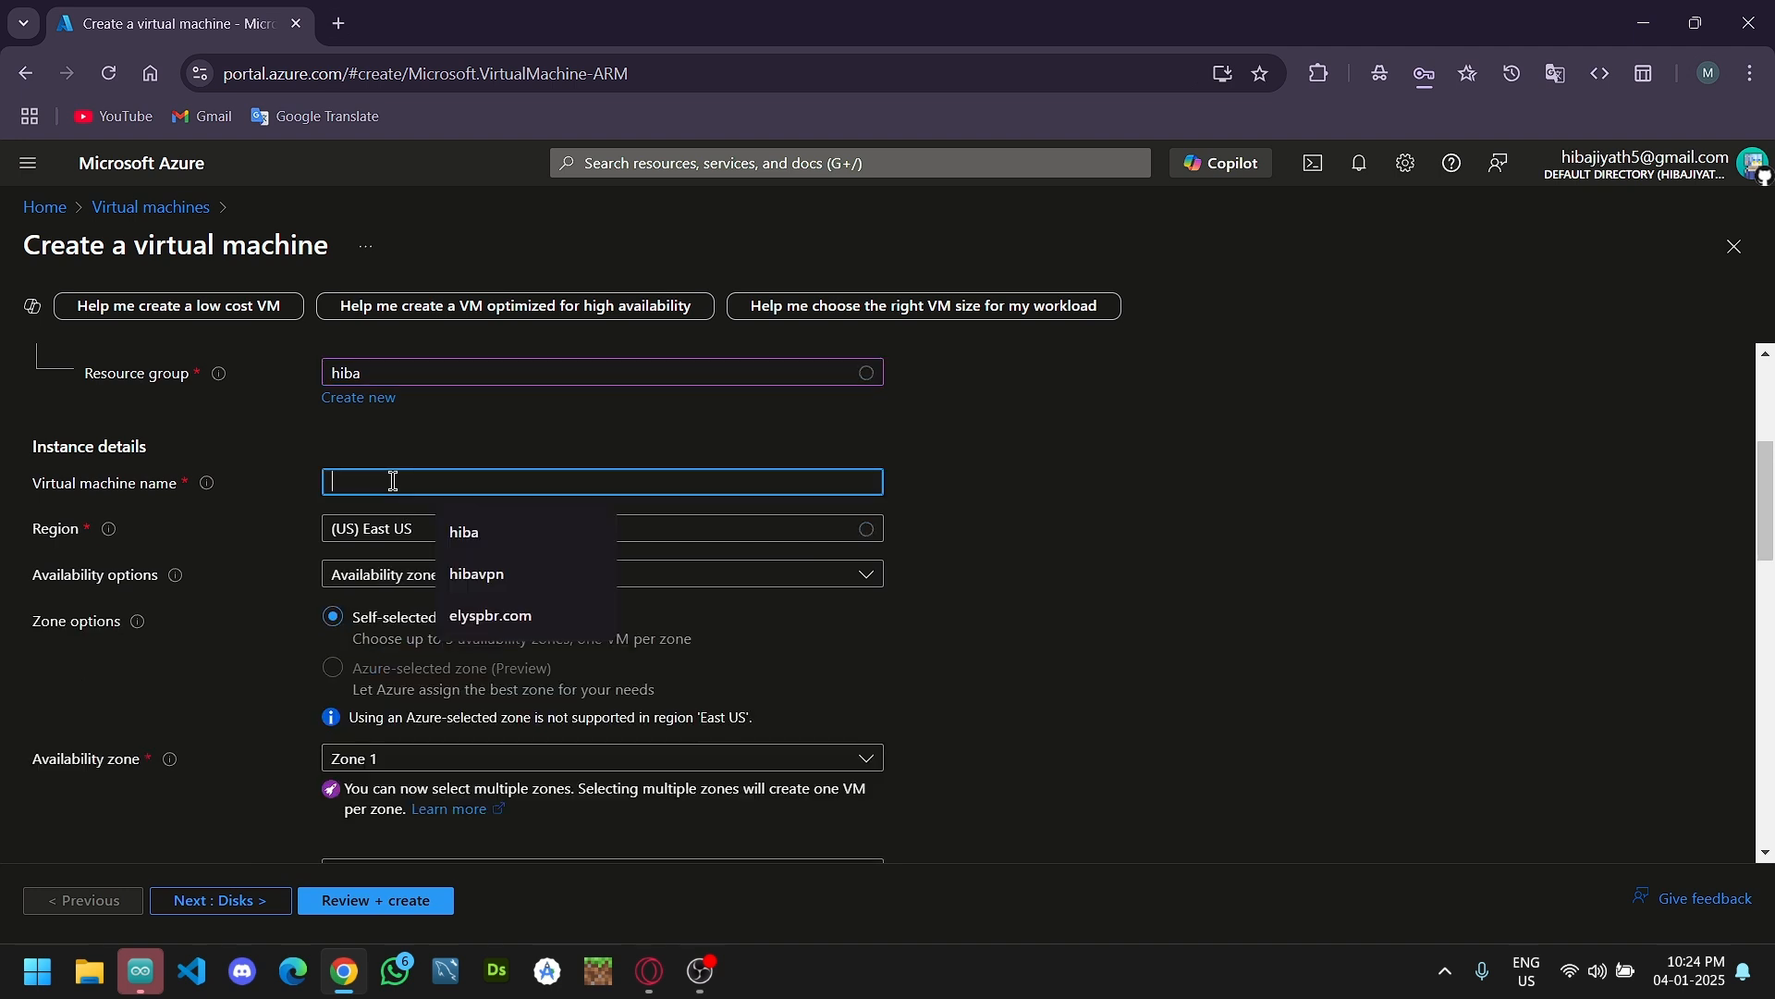
text(youtu)
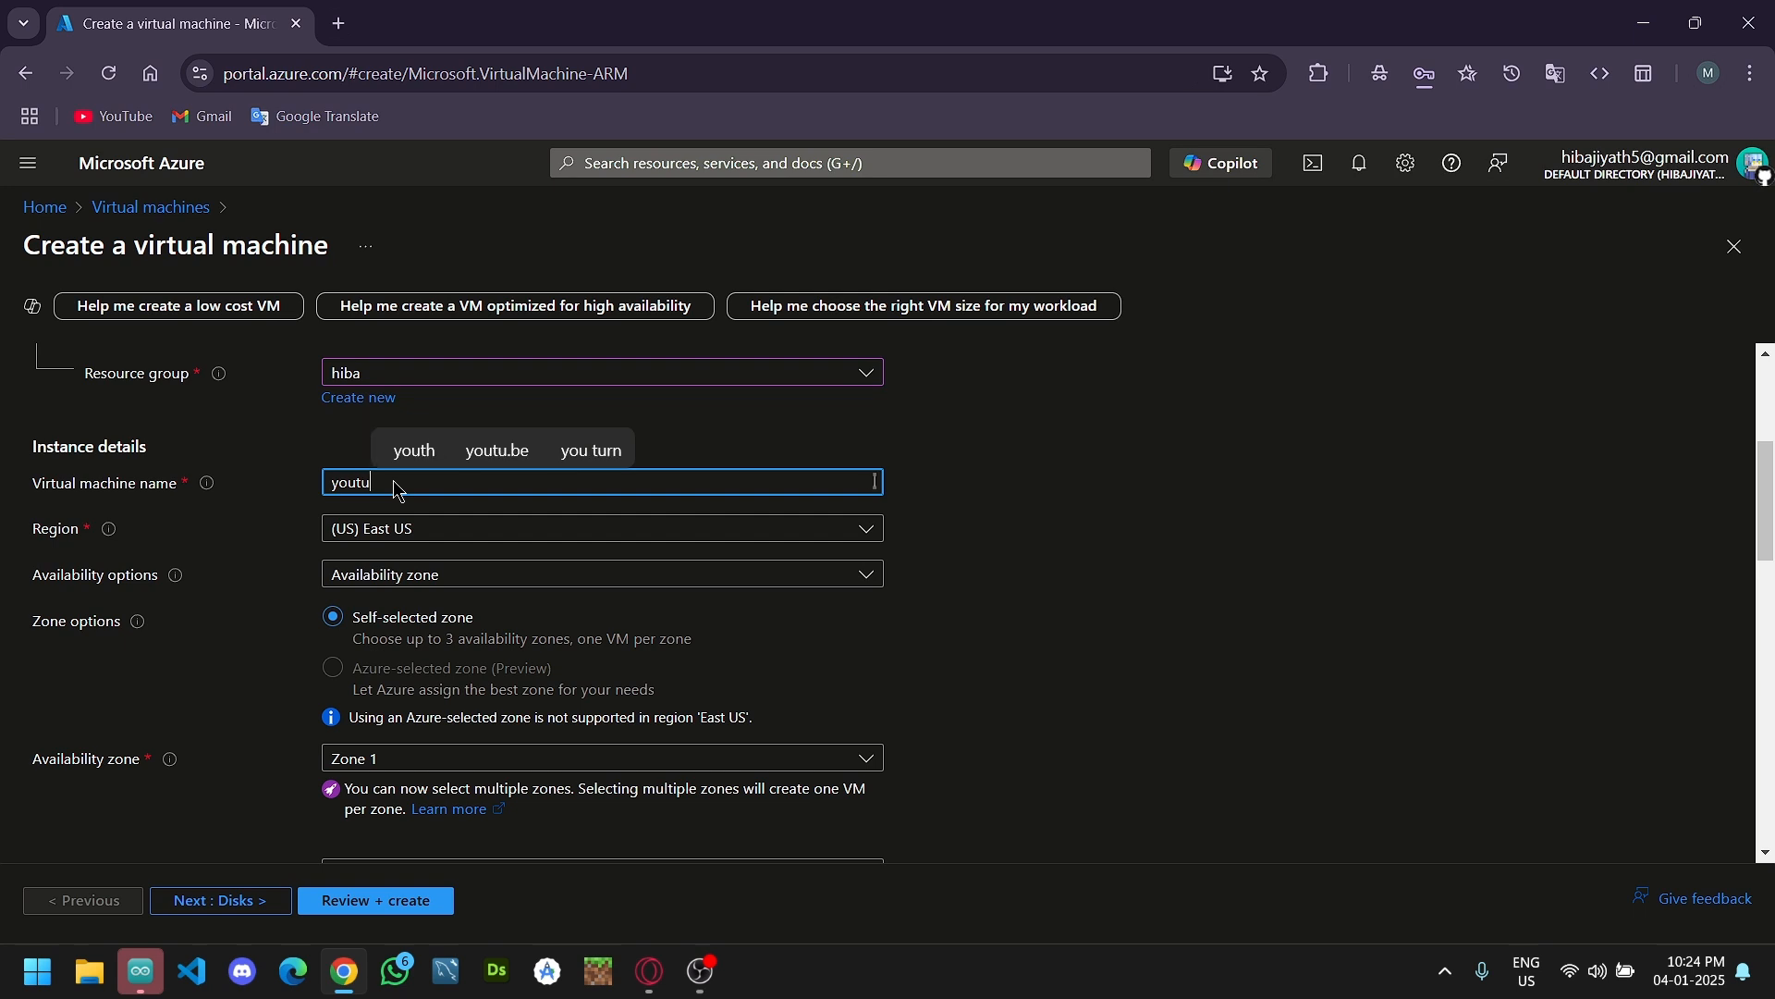
text(be)
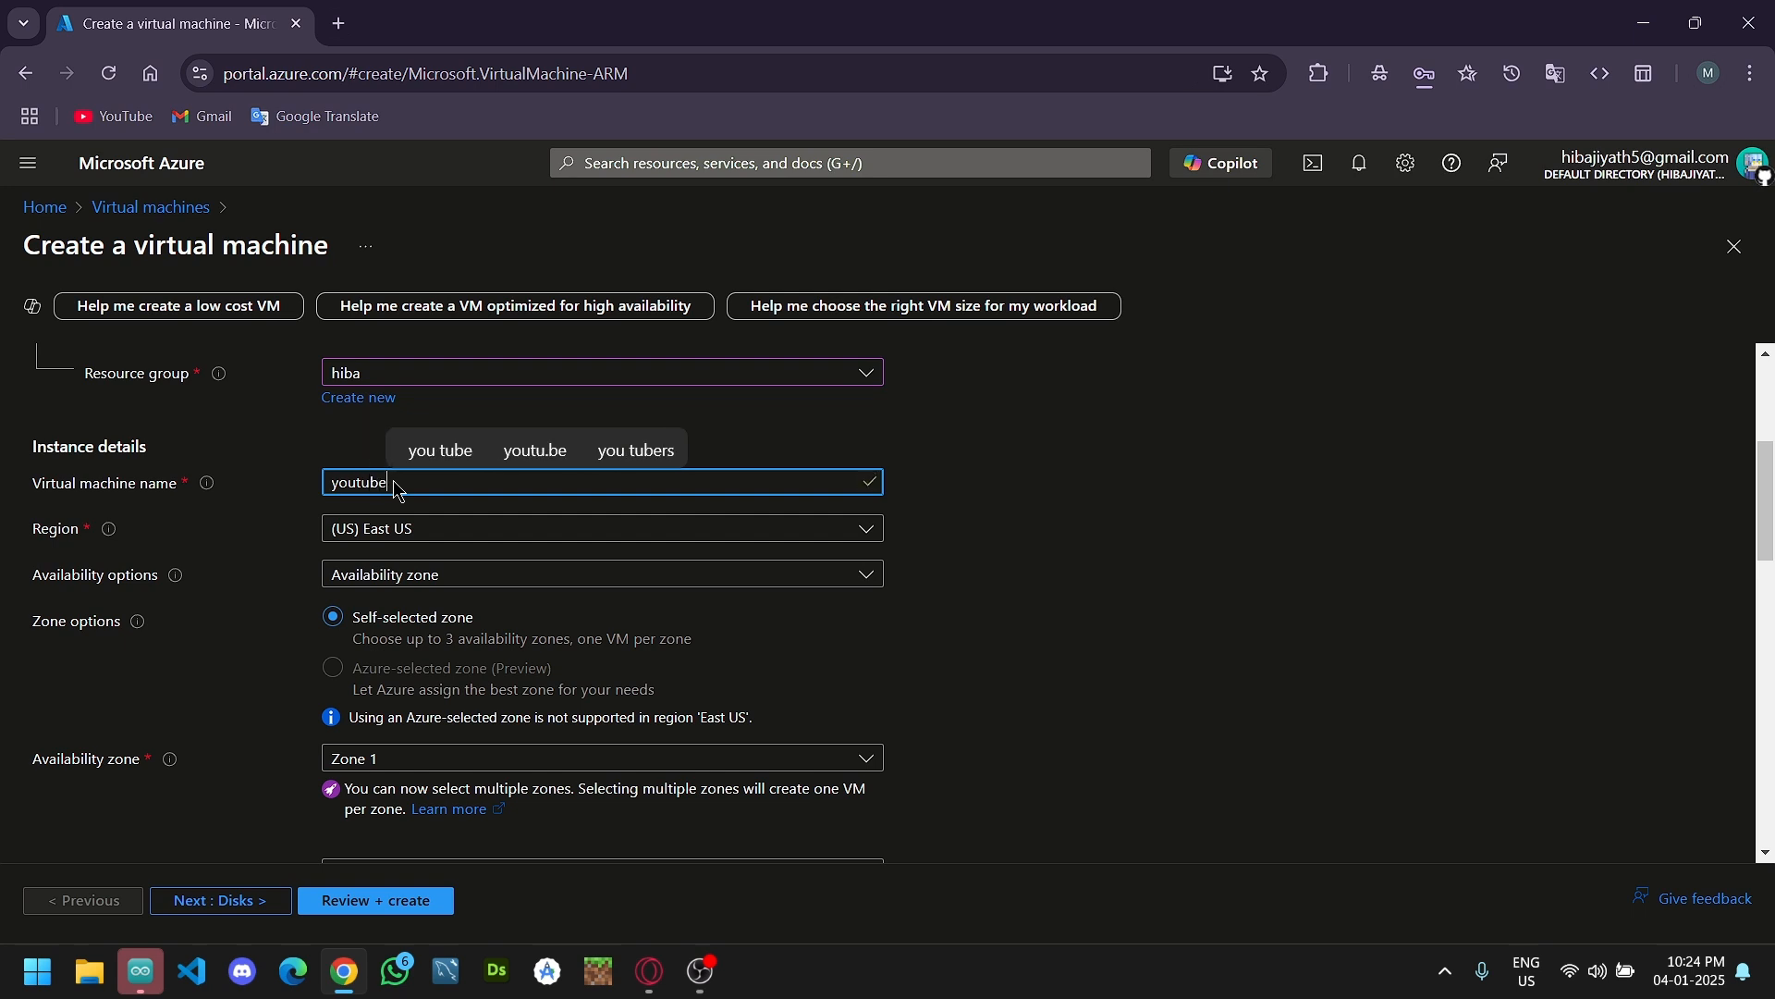
Keep (US) East US as the region and choose Availability zone as the availability option.
click(400, 528)
click(400, 528)
scroll(421, 472, down, 1)
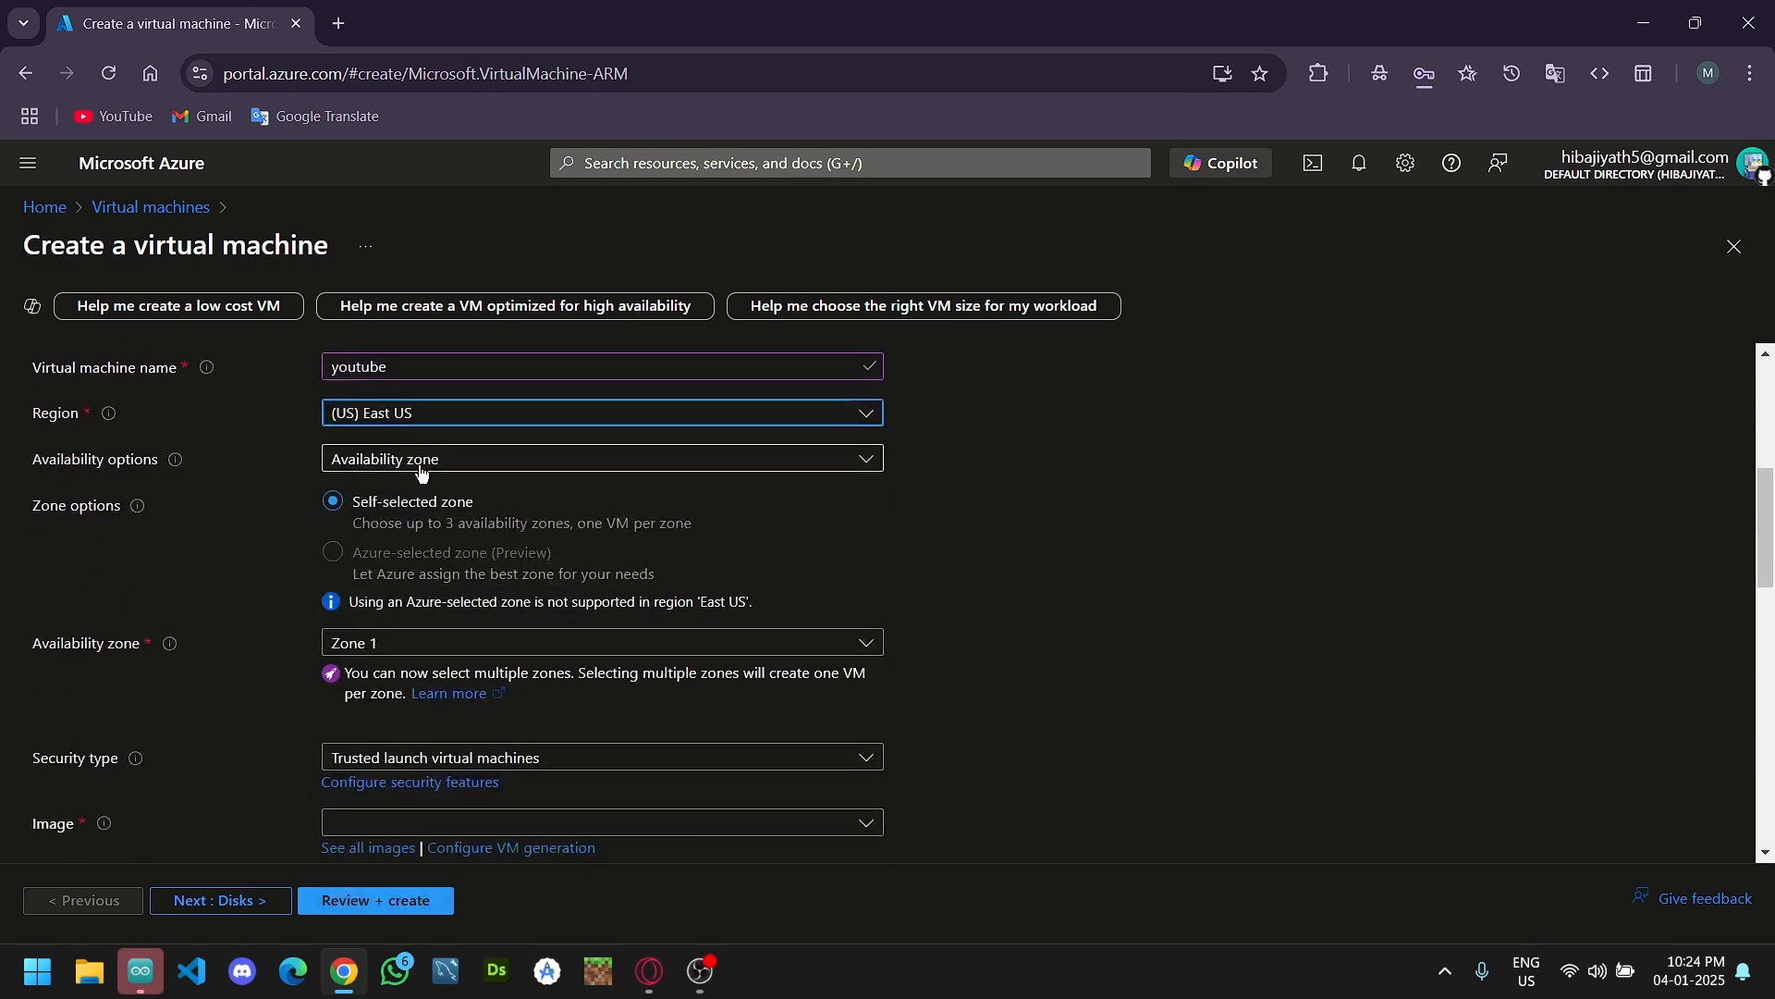
click(419, 460)
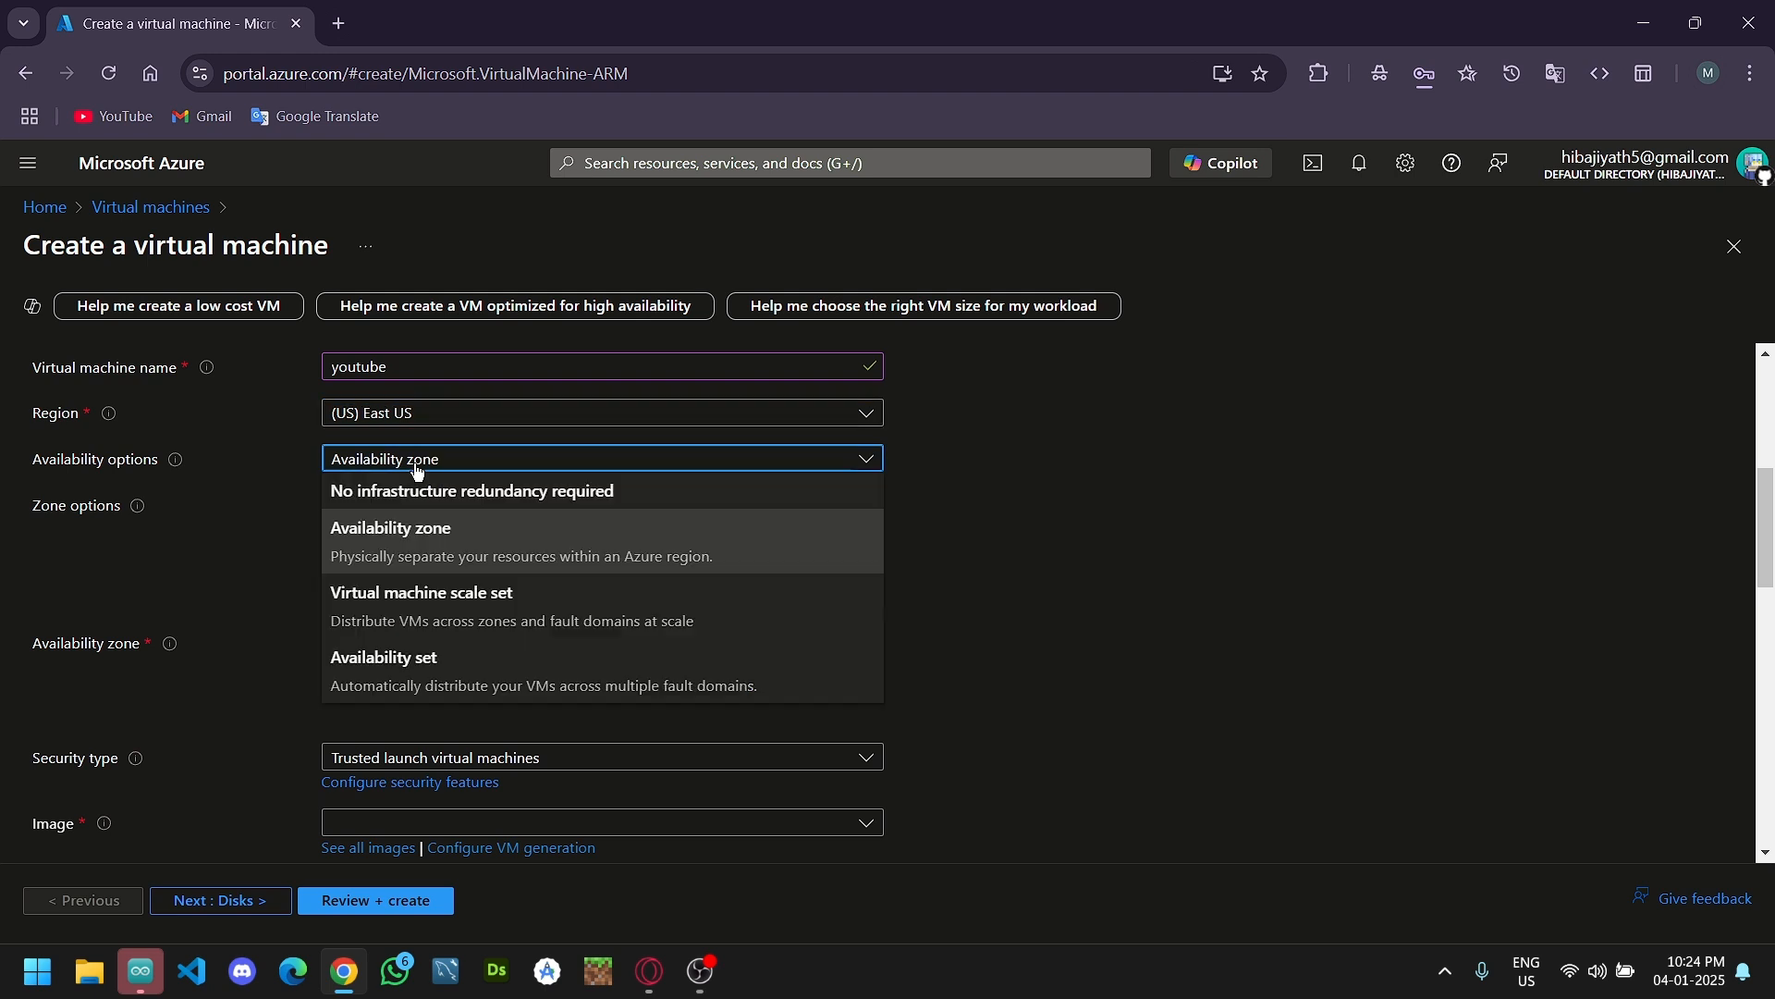
click(407, 541)
Choose Windows 10 Pro, version 22H2 - x64 Gen2 as the virtual machine's image.
scroll(397, 546, down, 1)
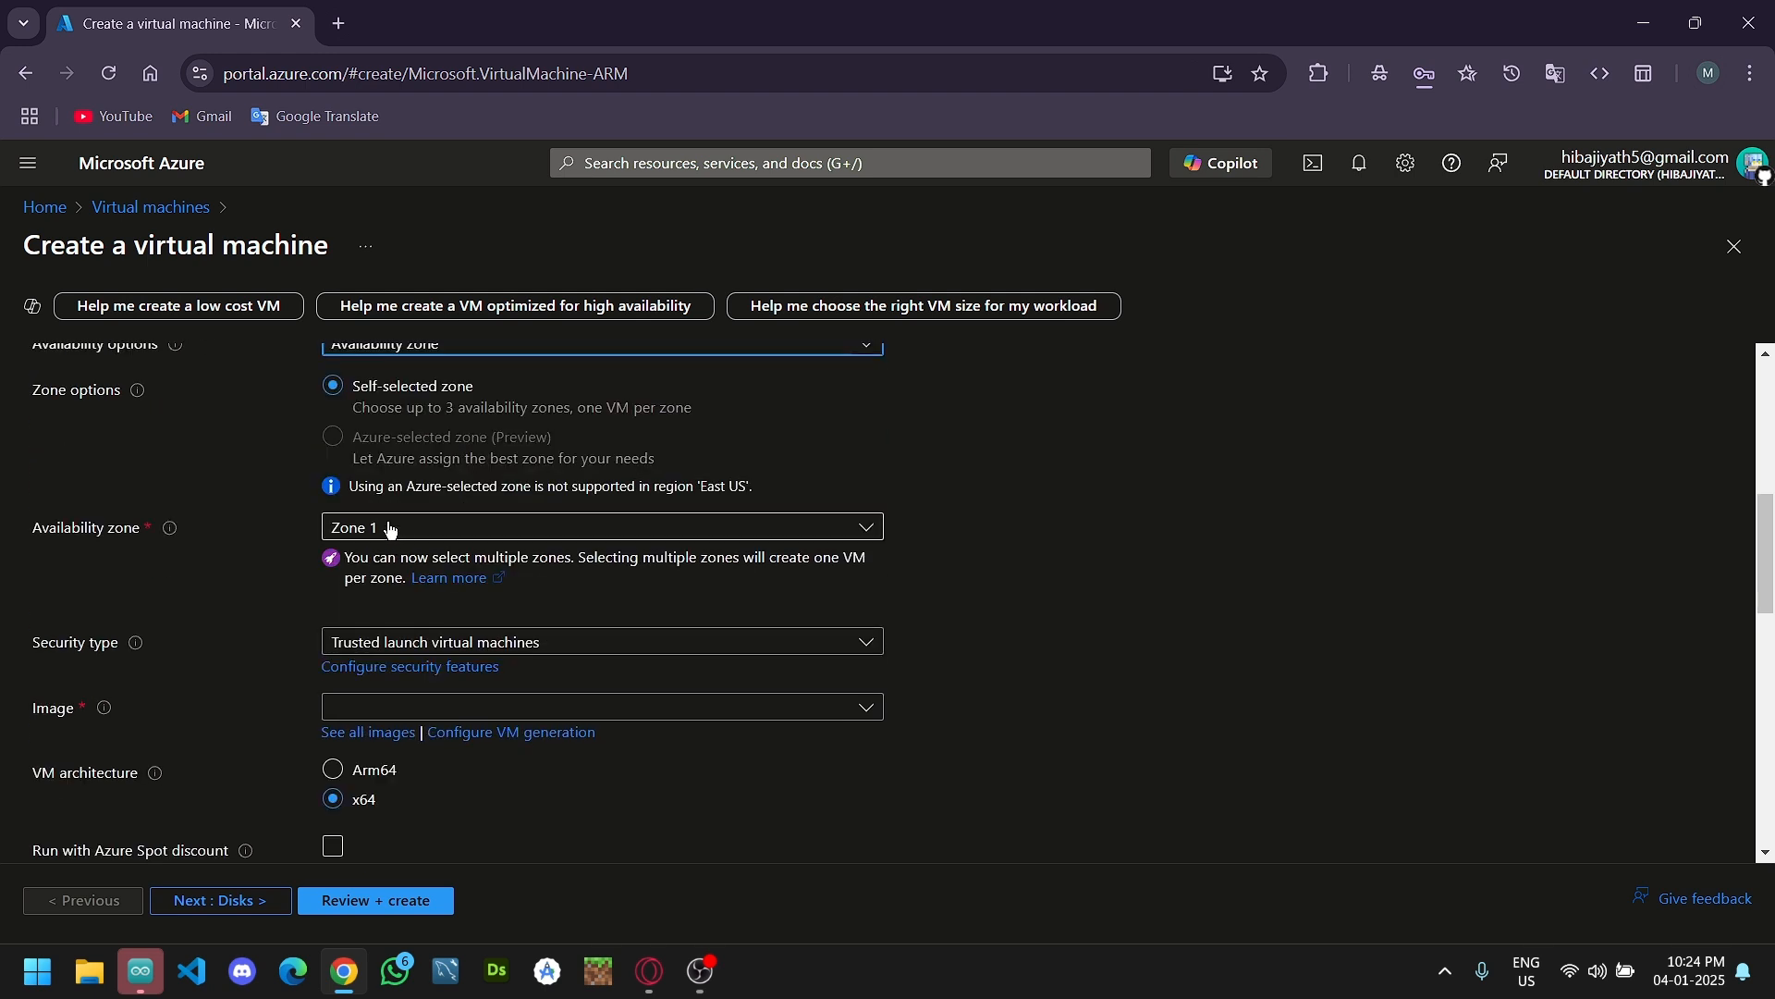
scroll(388, 648, down, 1)
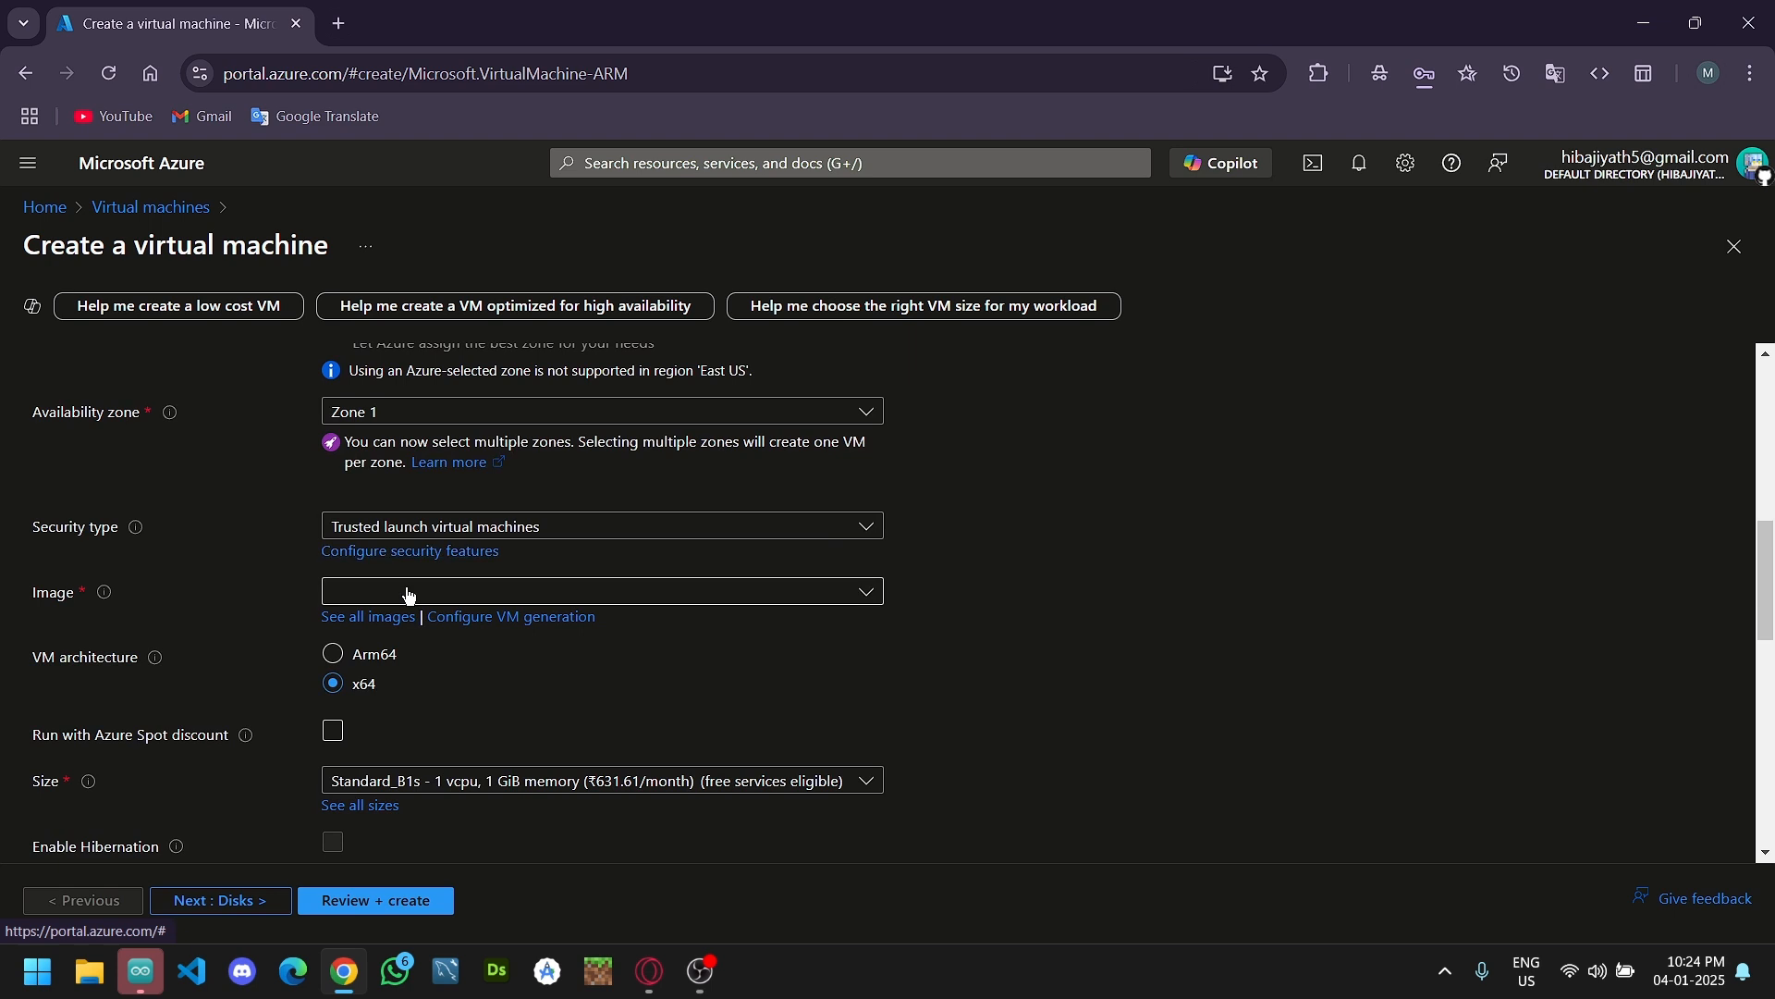
click(410, 593)
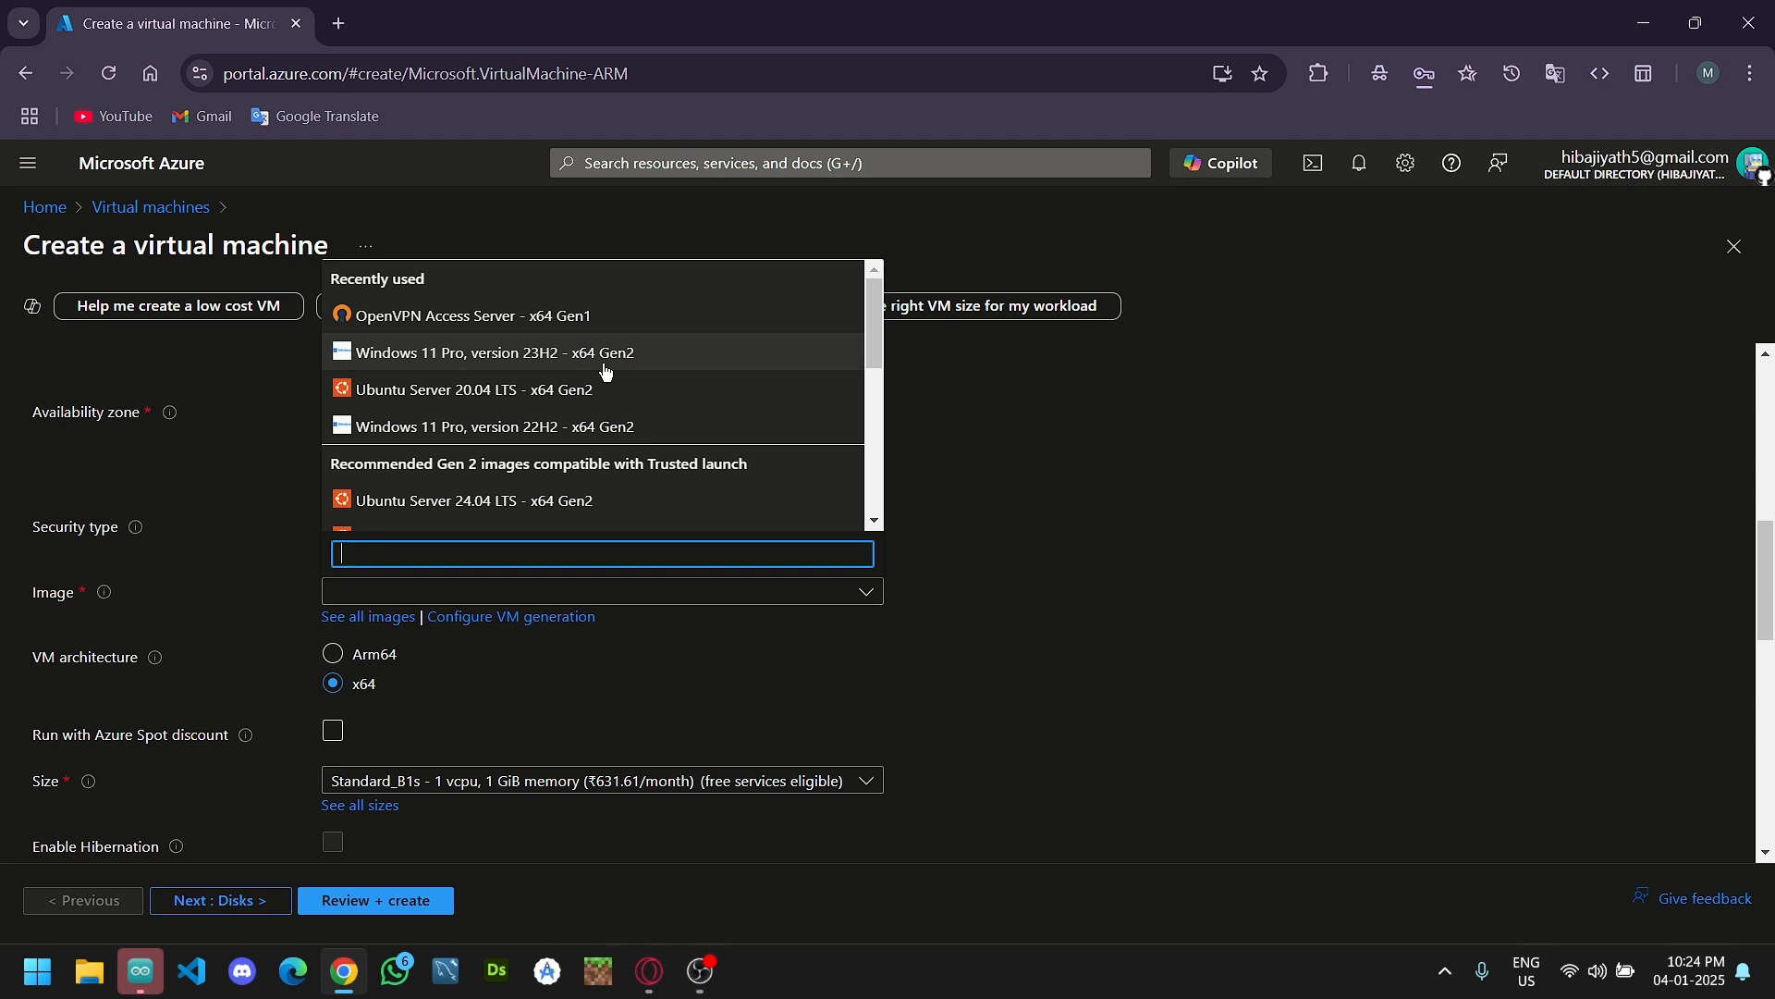
scroll(605, 374, down, 5)
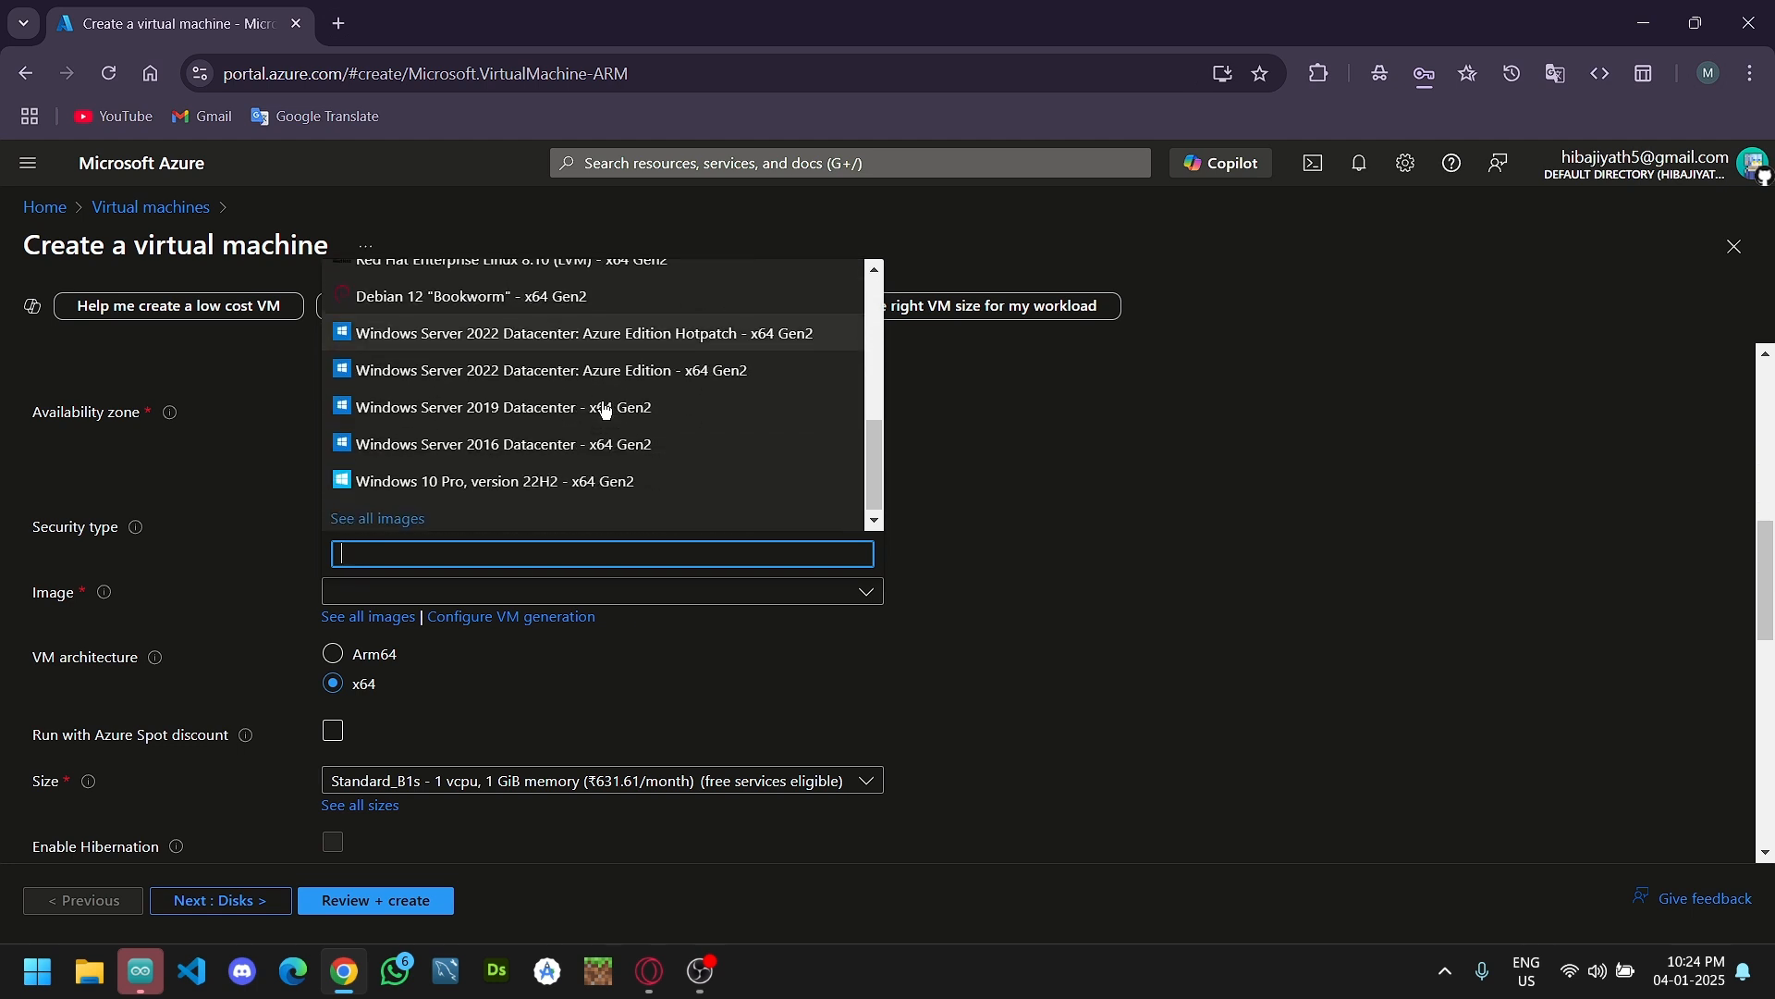
click(418, 488)
Set the administrator account's username to youtube.
scroll(418, 487, down, 3)
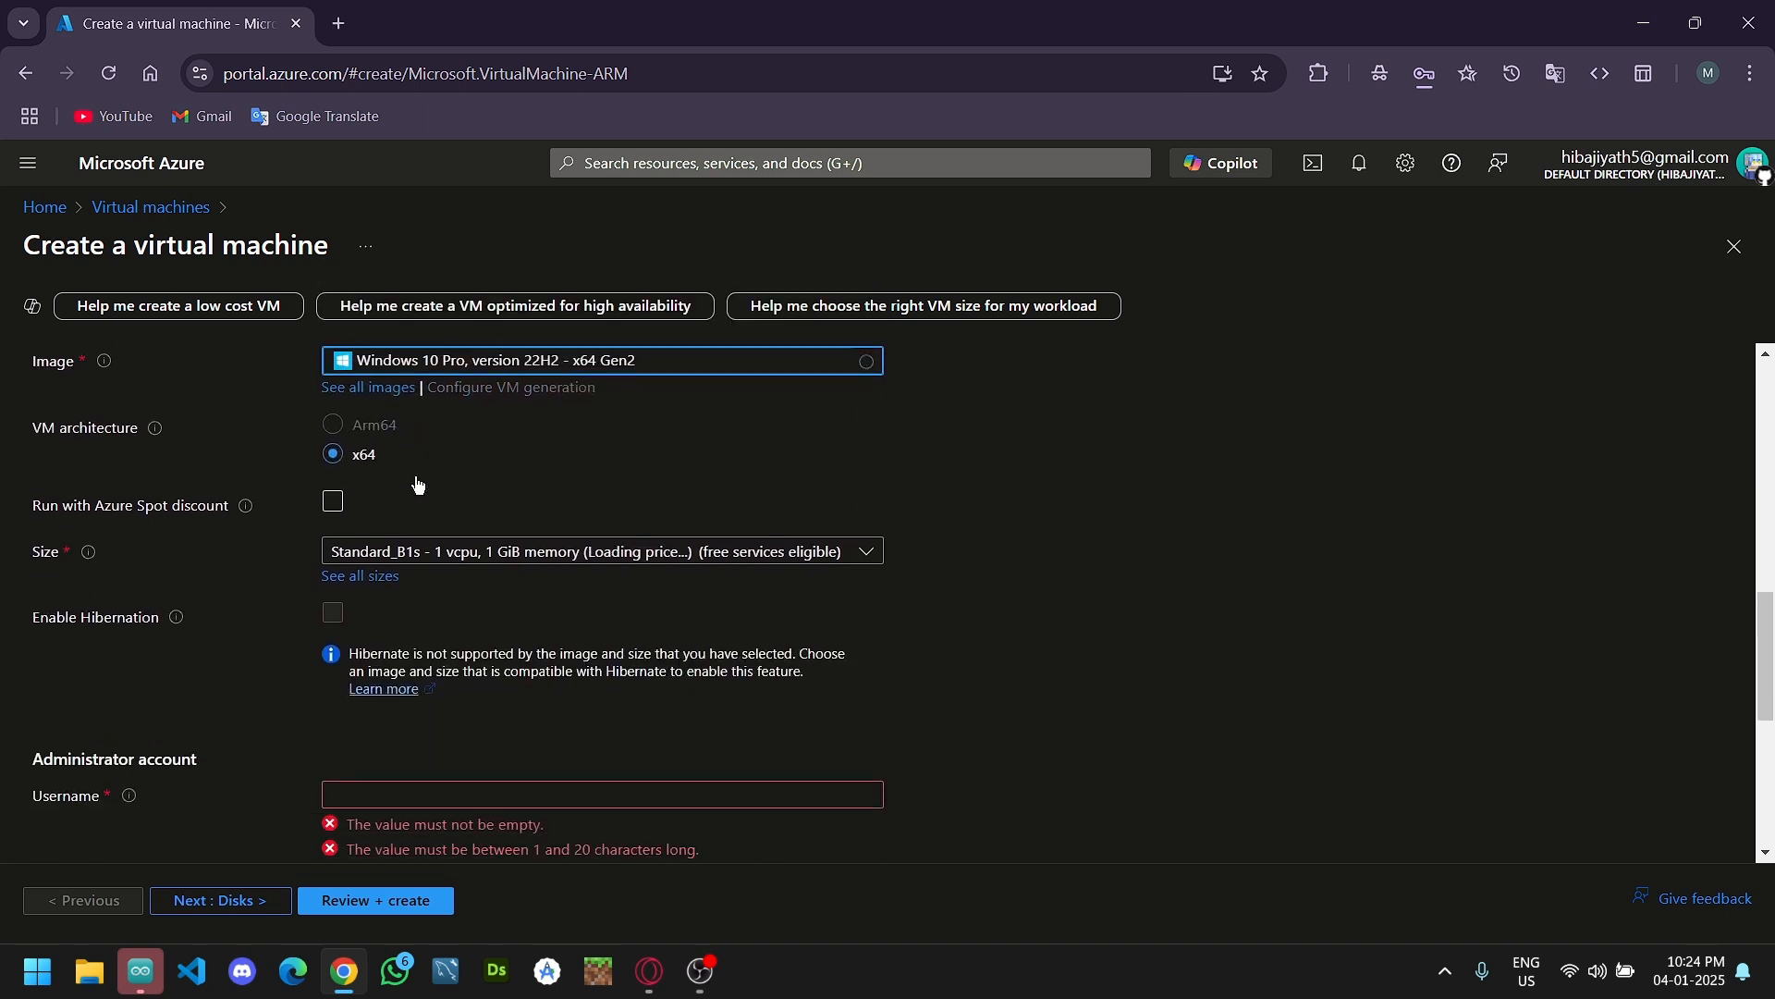
scroll(366, 574, down, 4)
click(397, 479)
text(youtube)
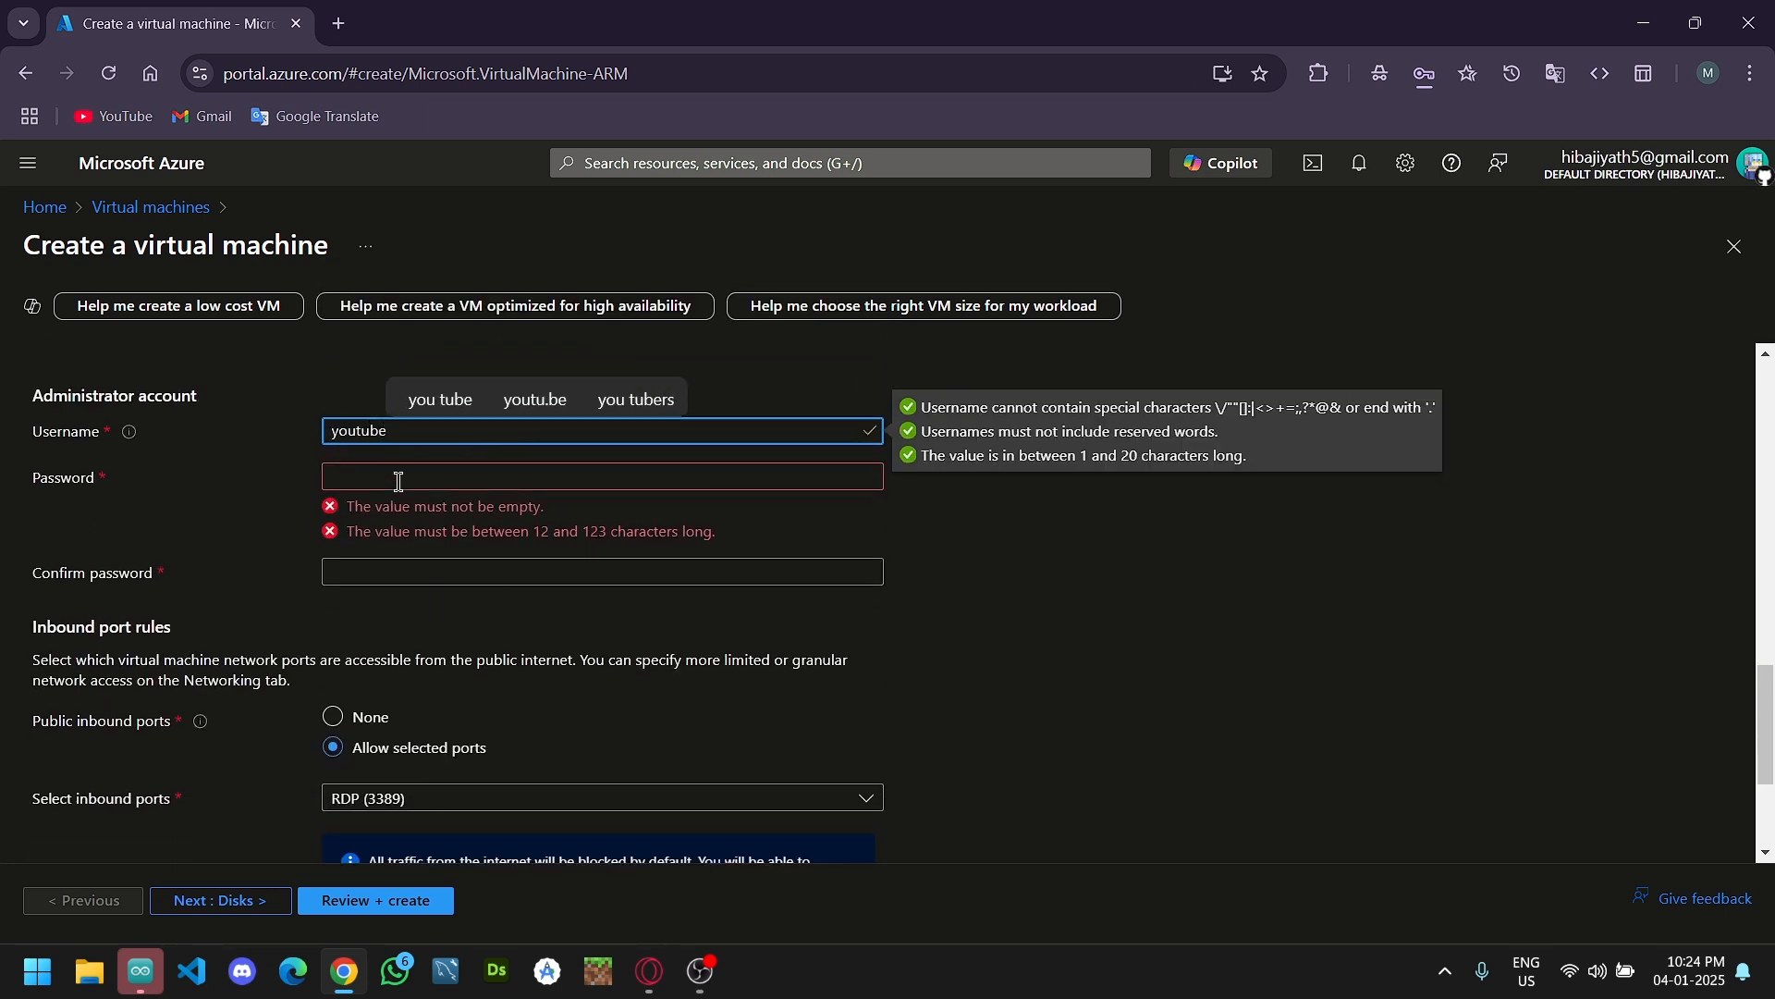
Enter the administrator account's password and repeat it in the confirmation field.
click(398, 481)
click(324, 555)
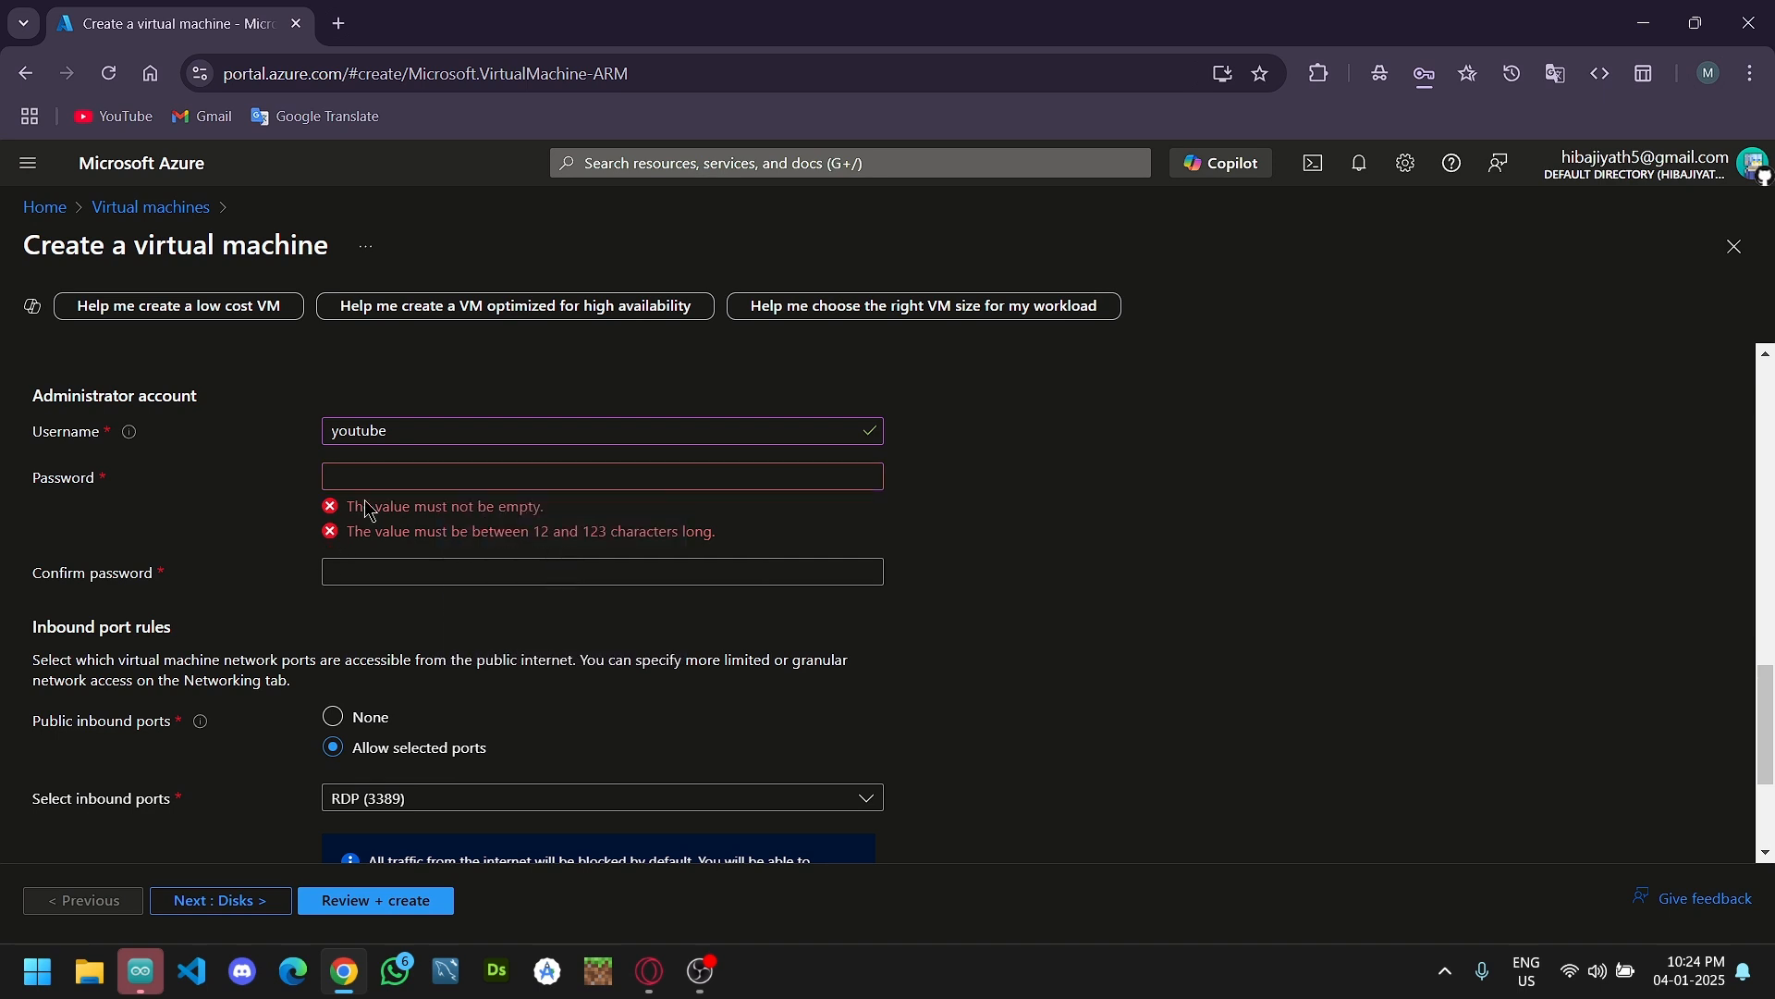
click(379, 479)
text(•••••••••••)
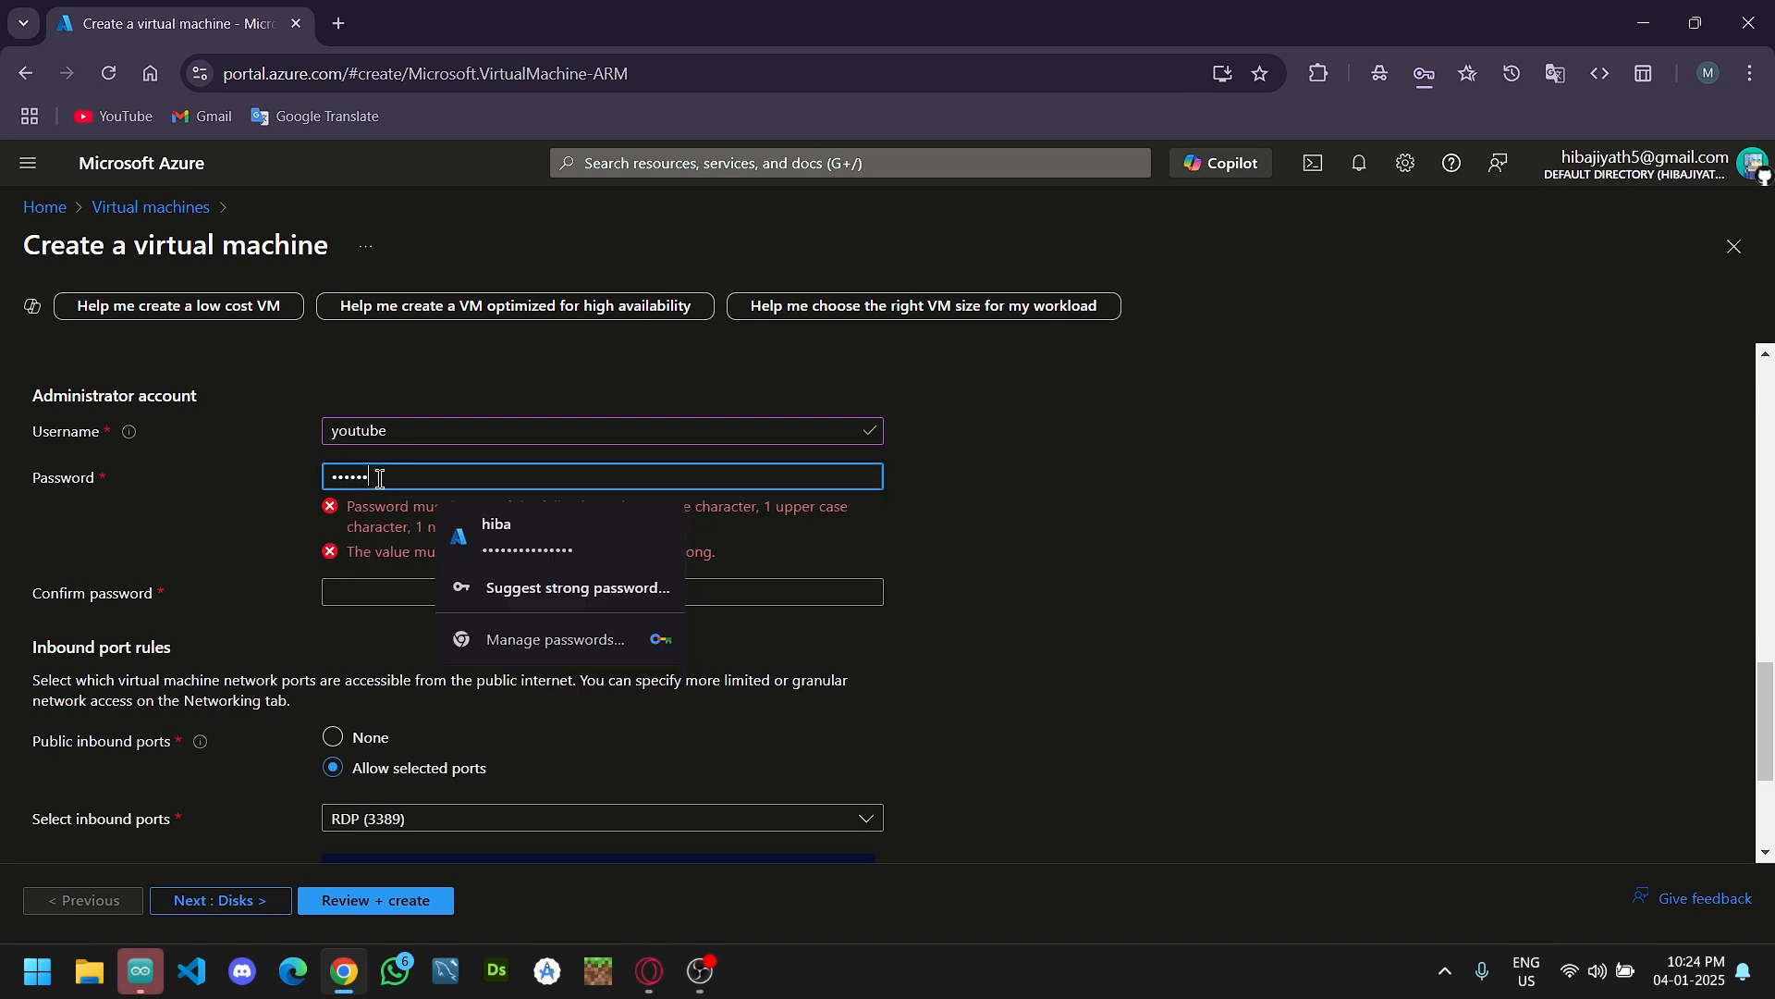
text(••)
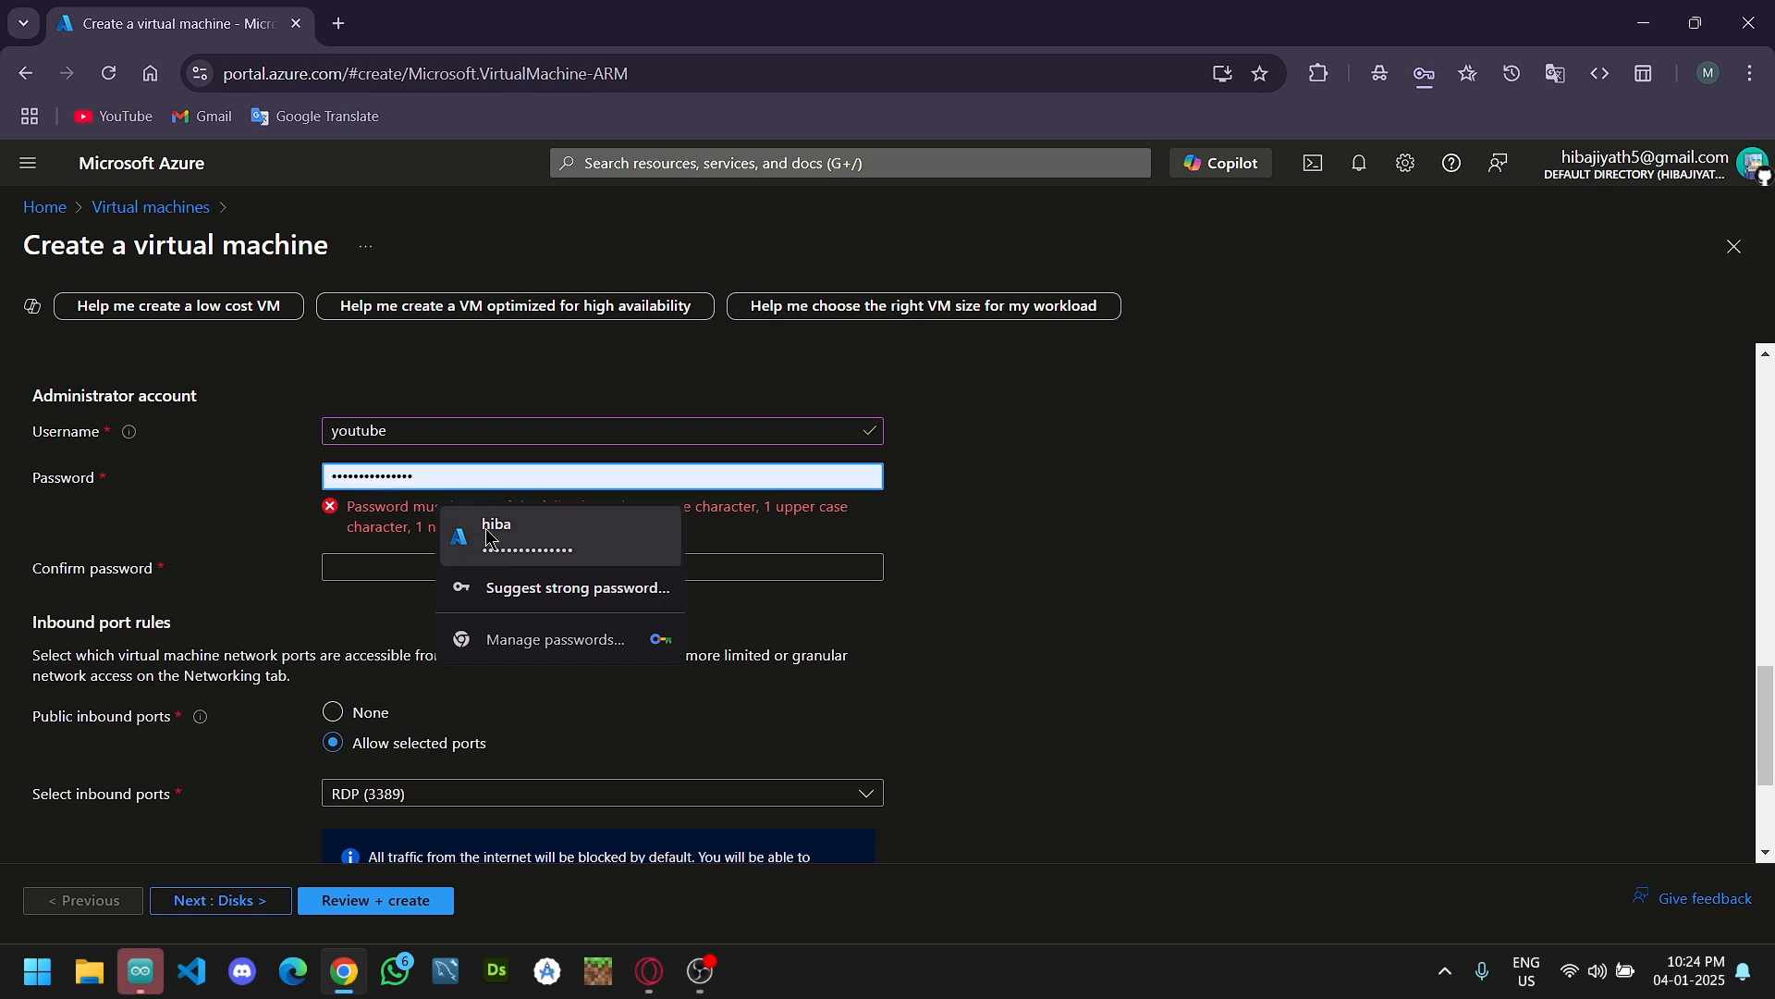
click(480, 536)
click(464, 520)
double_click(464, 477)
key(BackSpace)
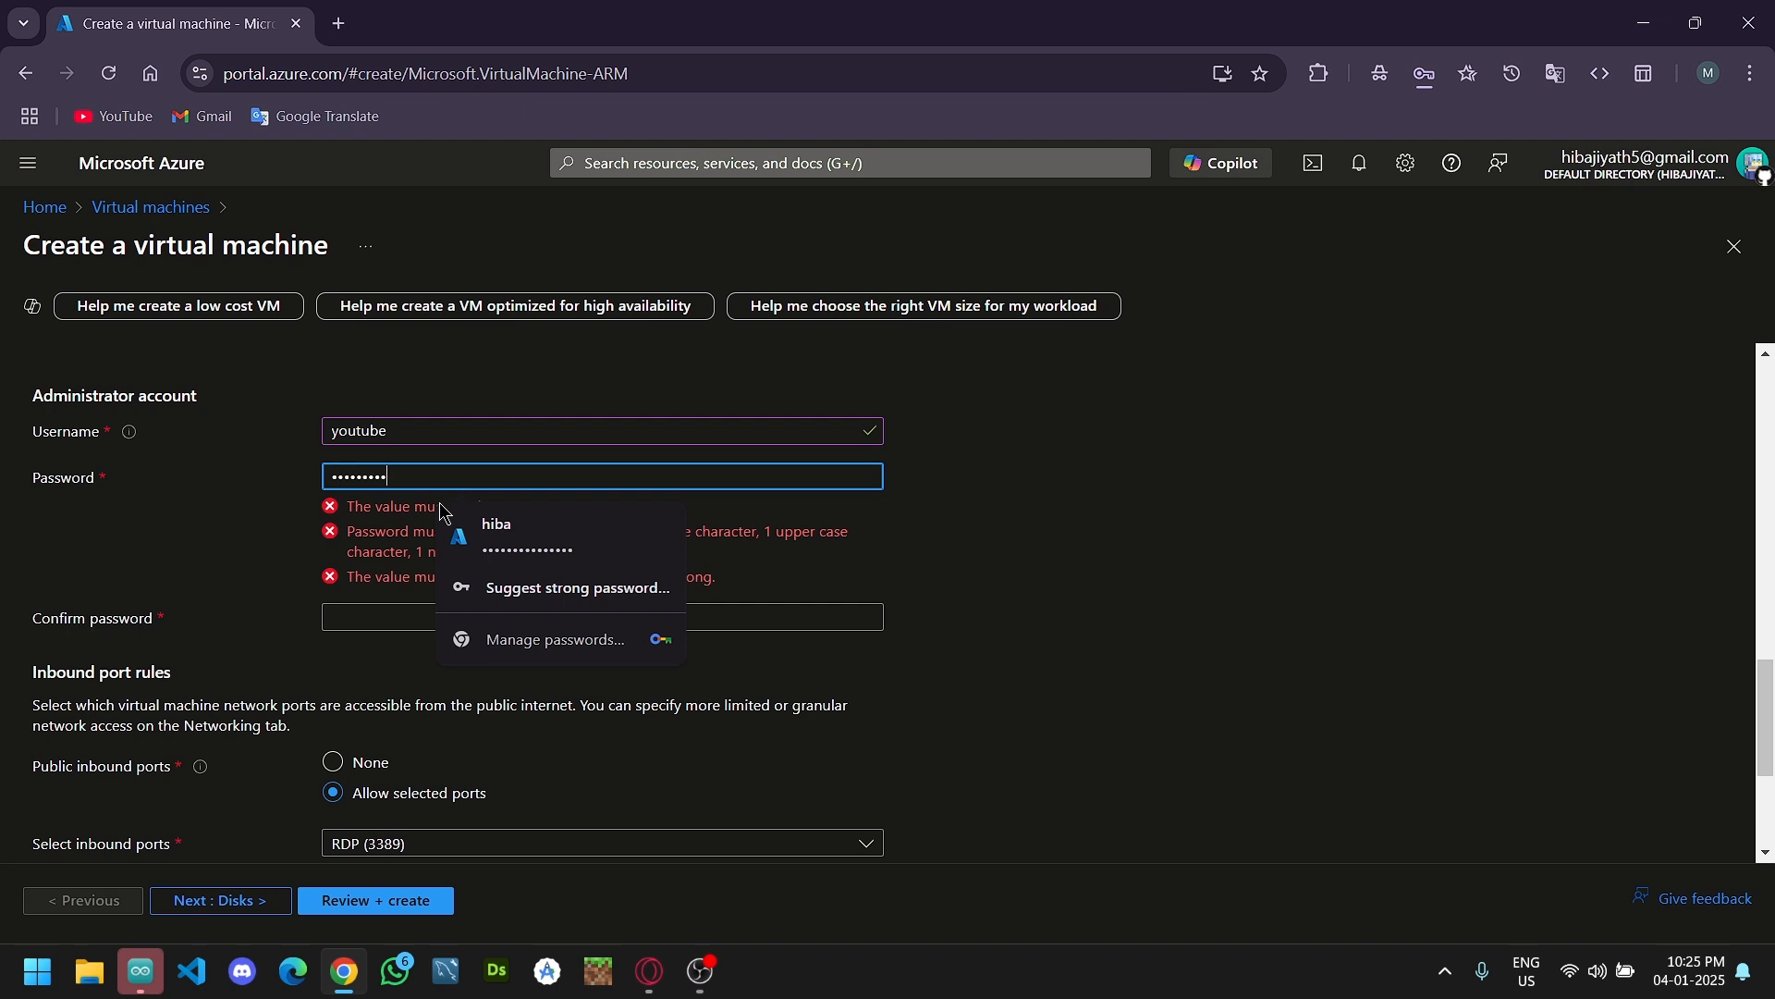
click(368, 523)
text(•)
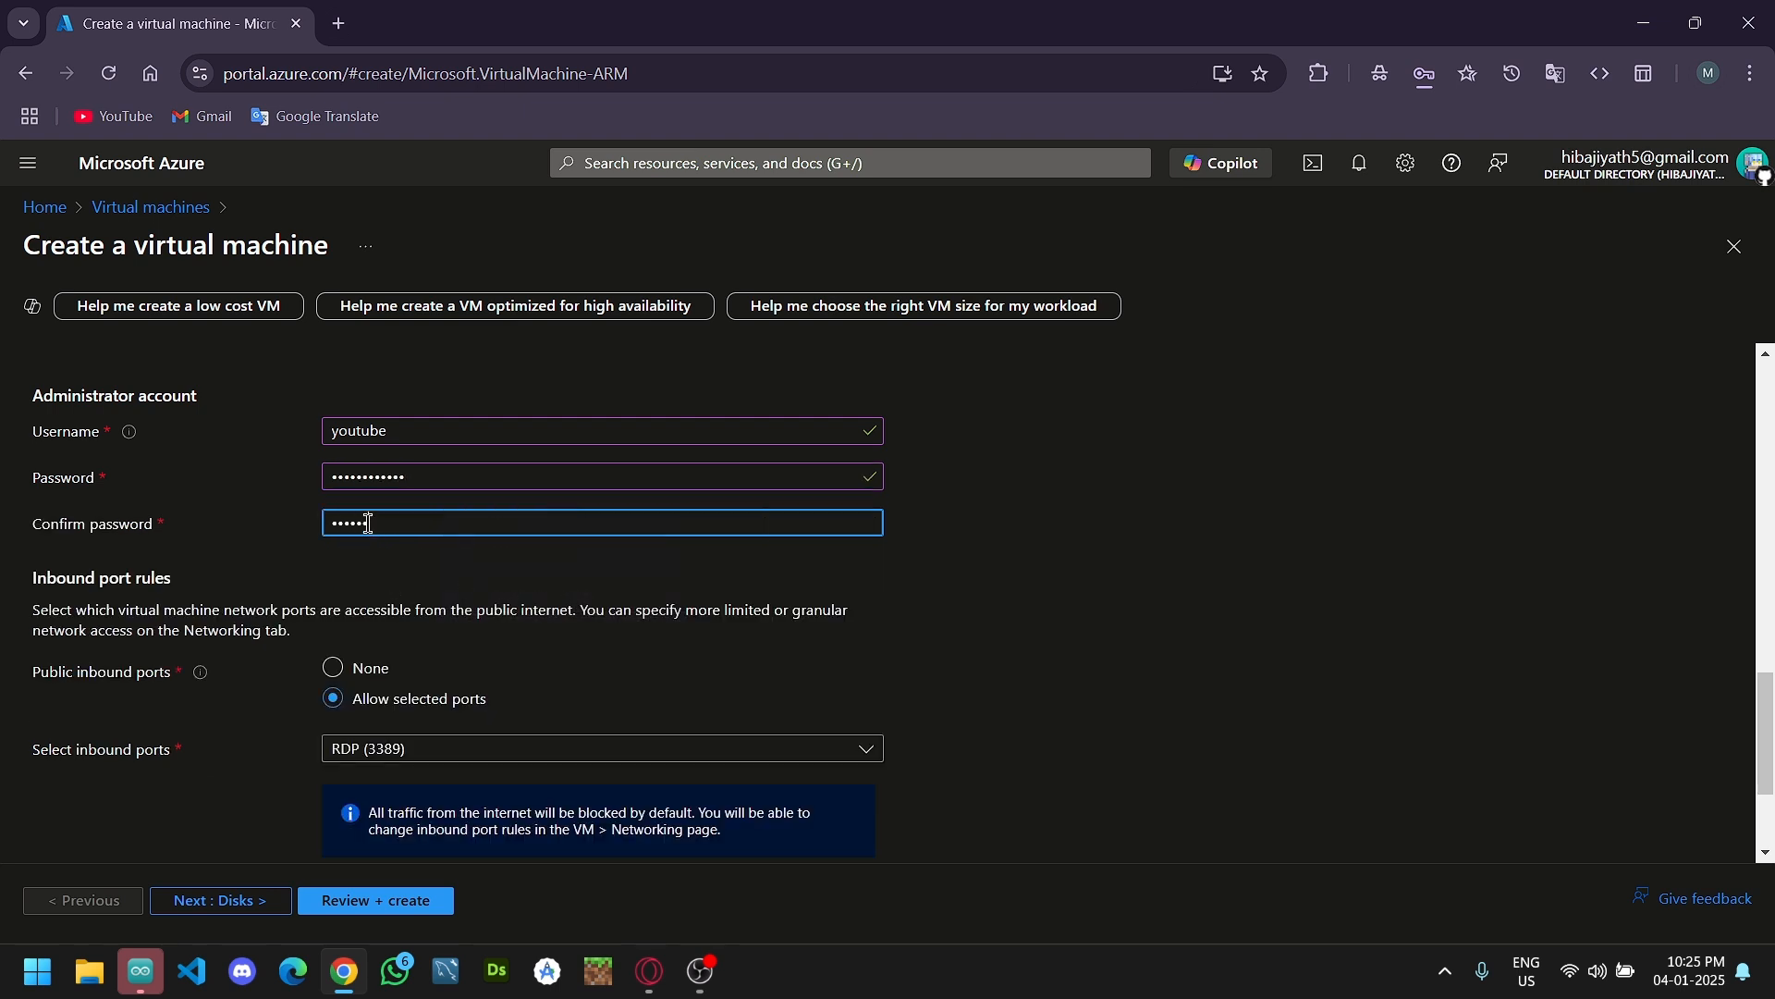
Allow HTTPS (443) alongside RDP (3389) as inbound ports and confirm the eligible Windows 10/11 license with multi-tenant hosting rights.
scroll(486, 608, down, 1)
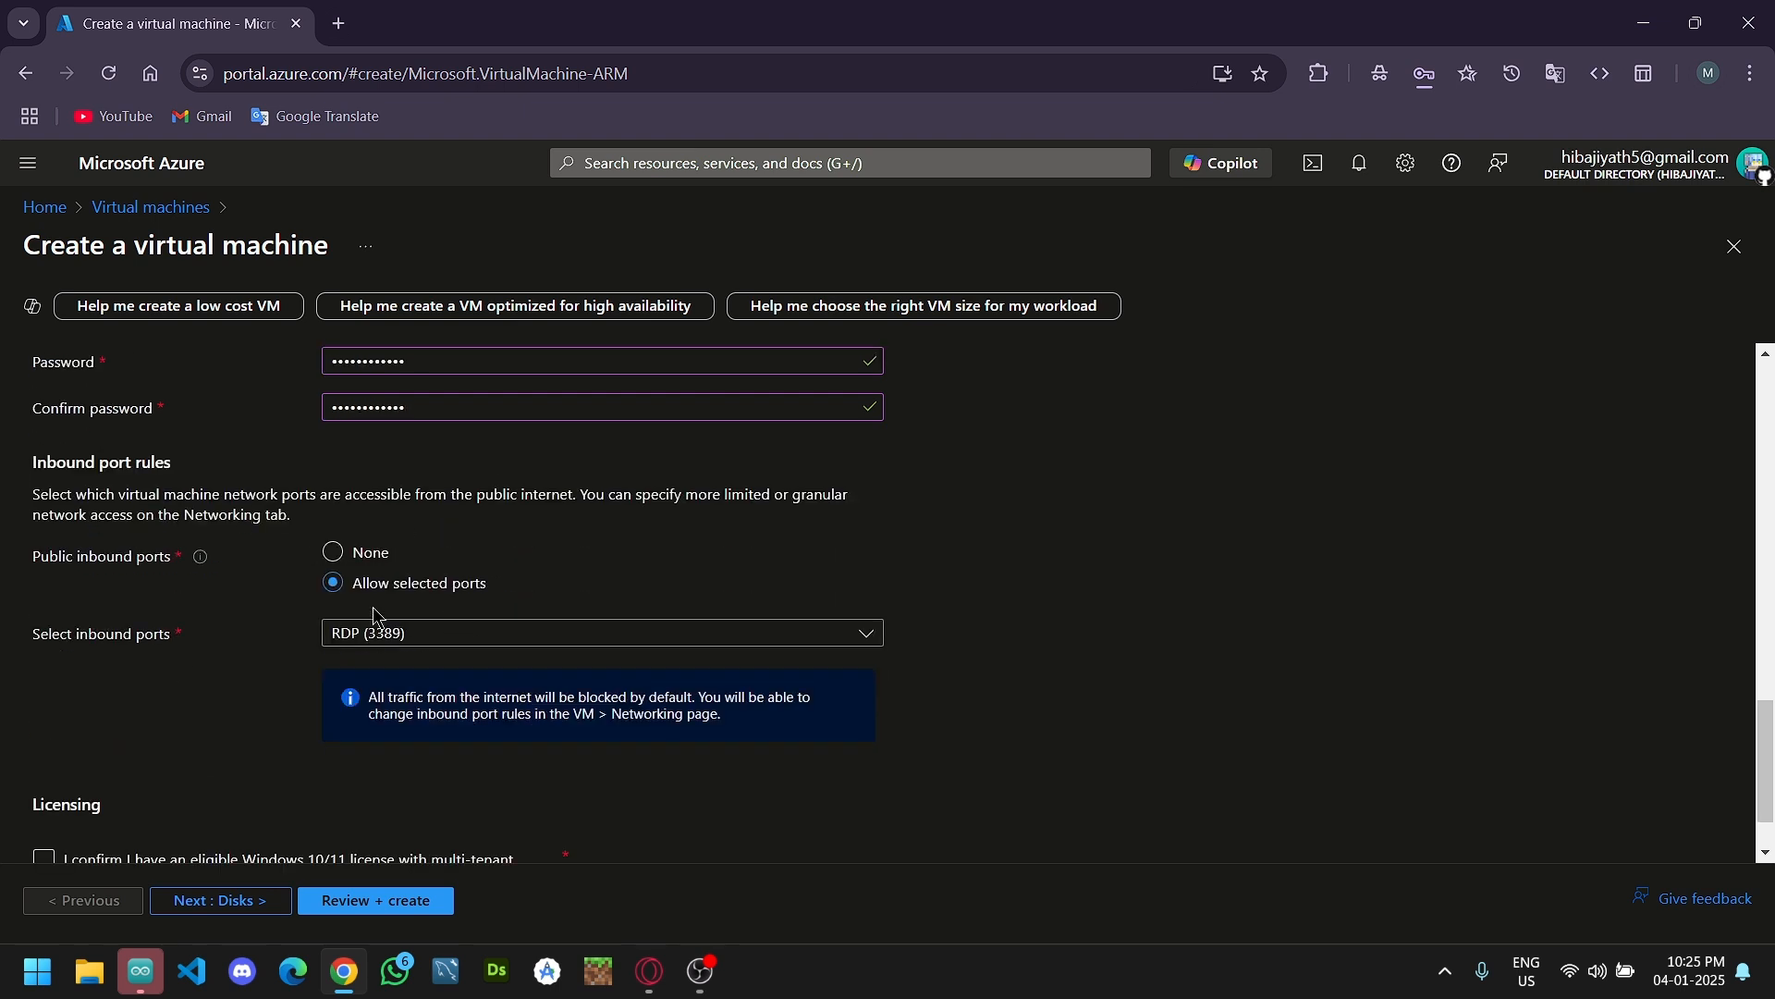
click(389, 633)
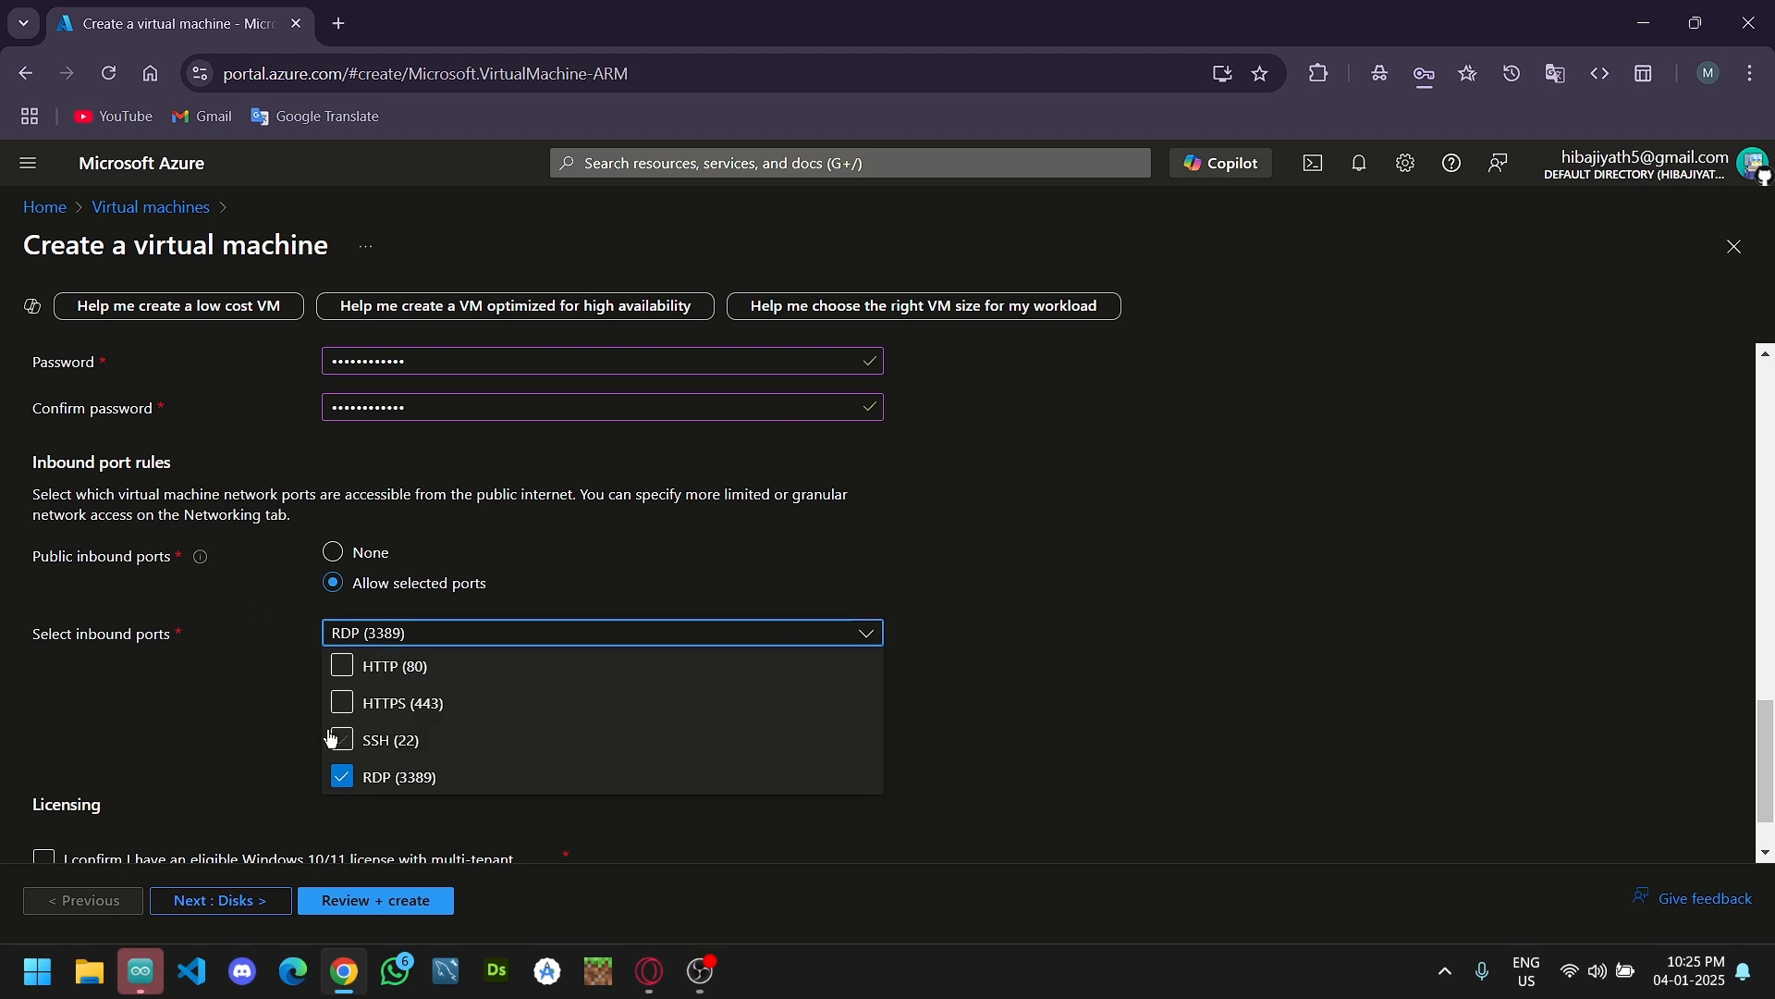
click(349, 706)
scroll(286, 620, down, 1)
click(130, 776)
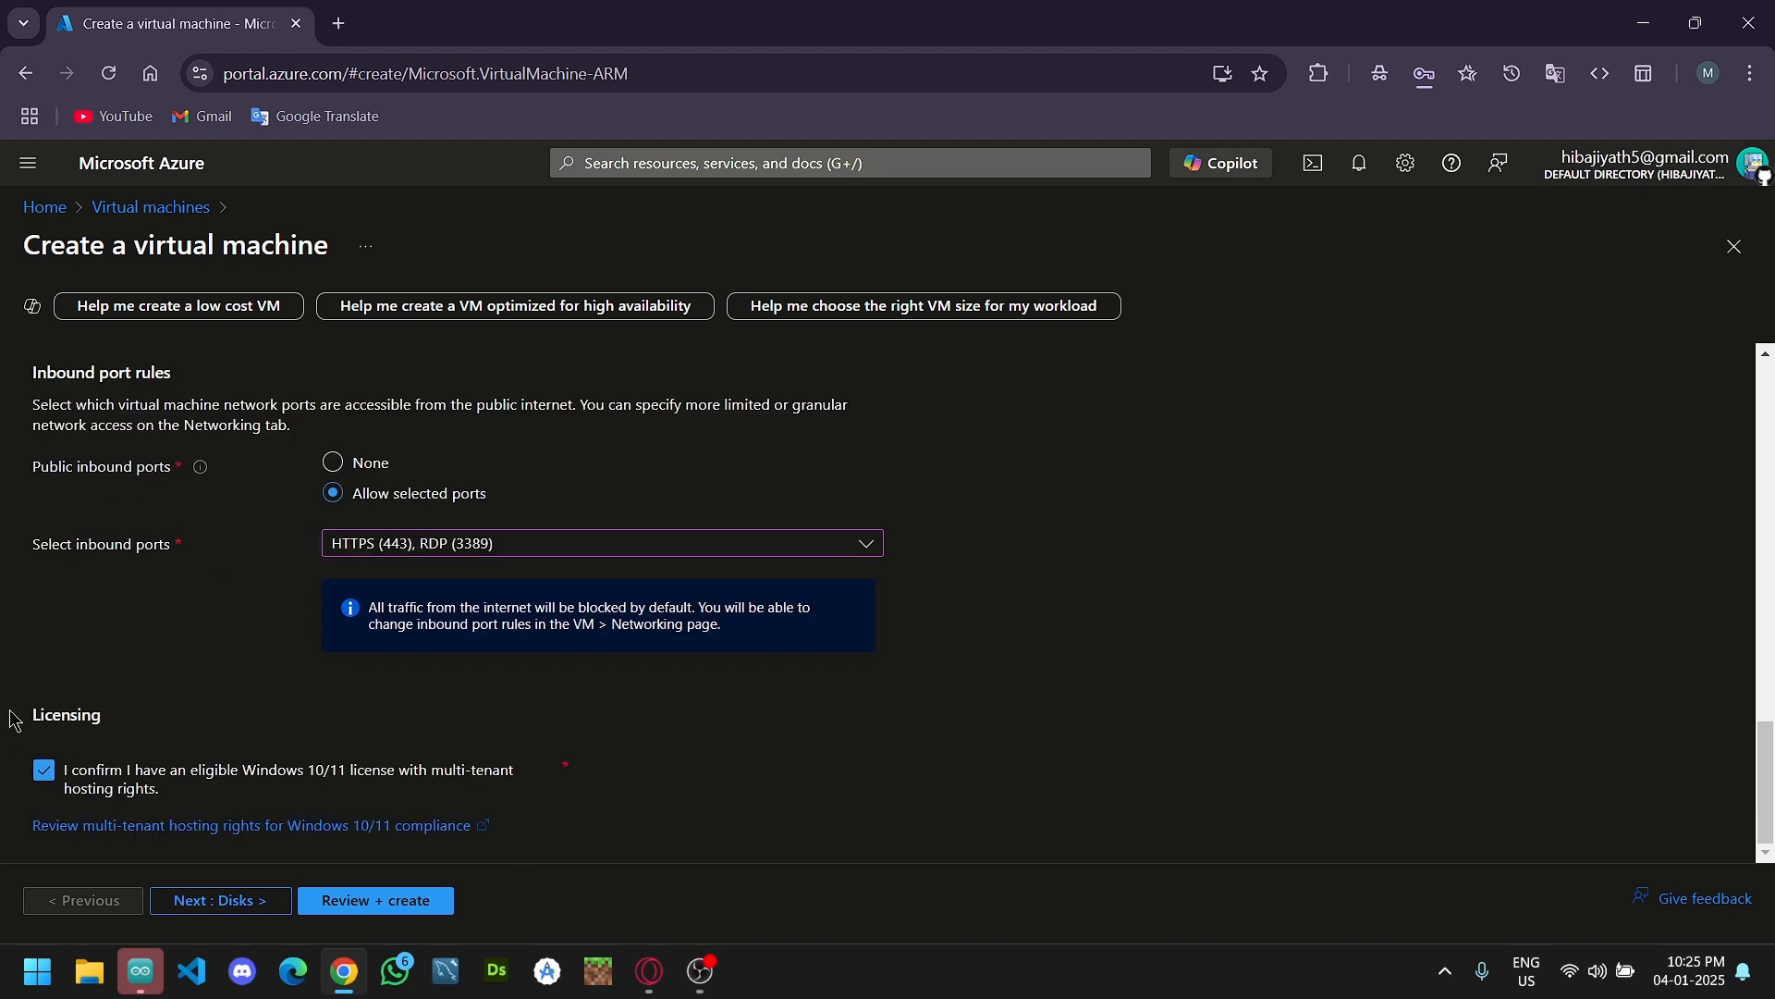
Set the OS disk size to 256 GiB (P15) and enable Ultra Disk compatibility in the virtual machine's disk settings.
click(274, 900)
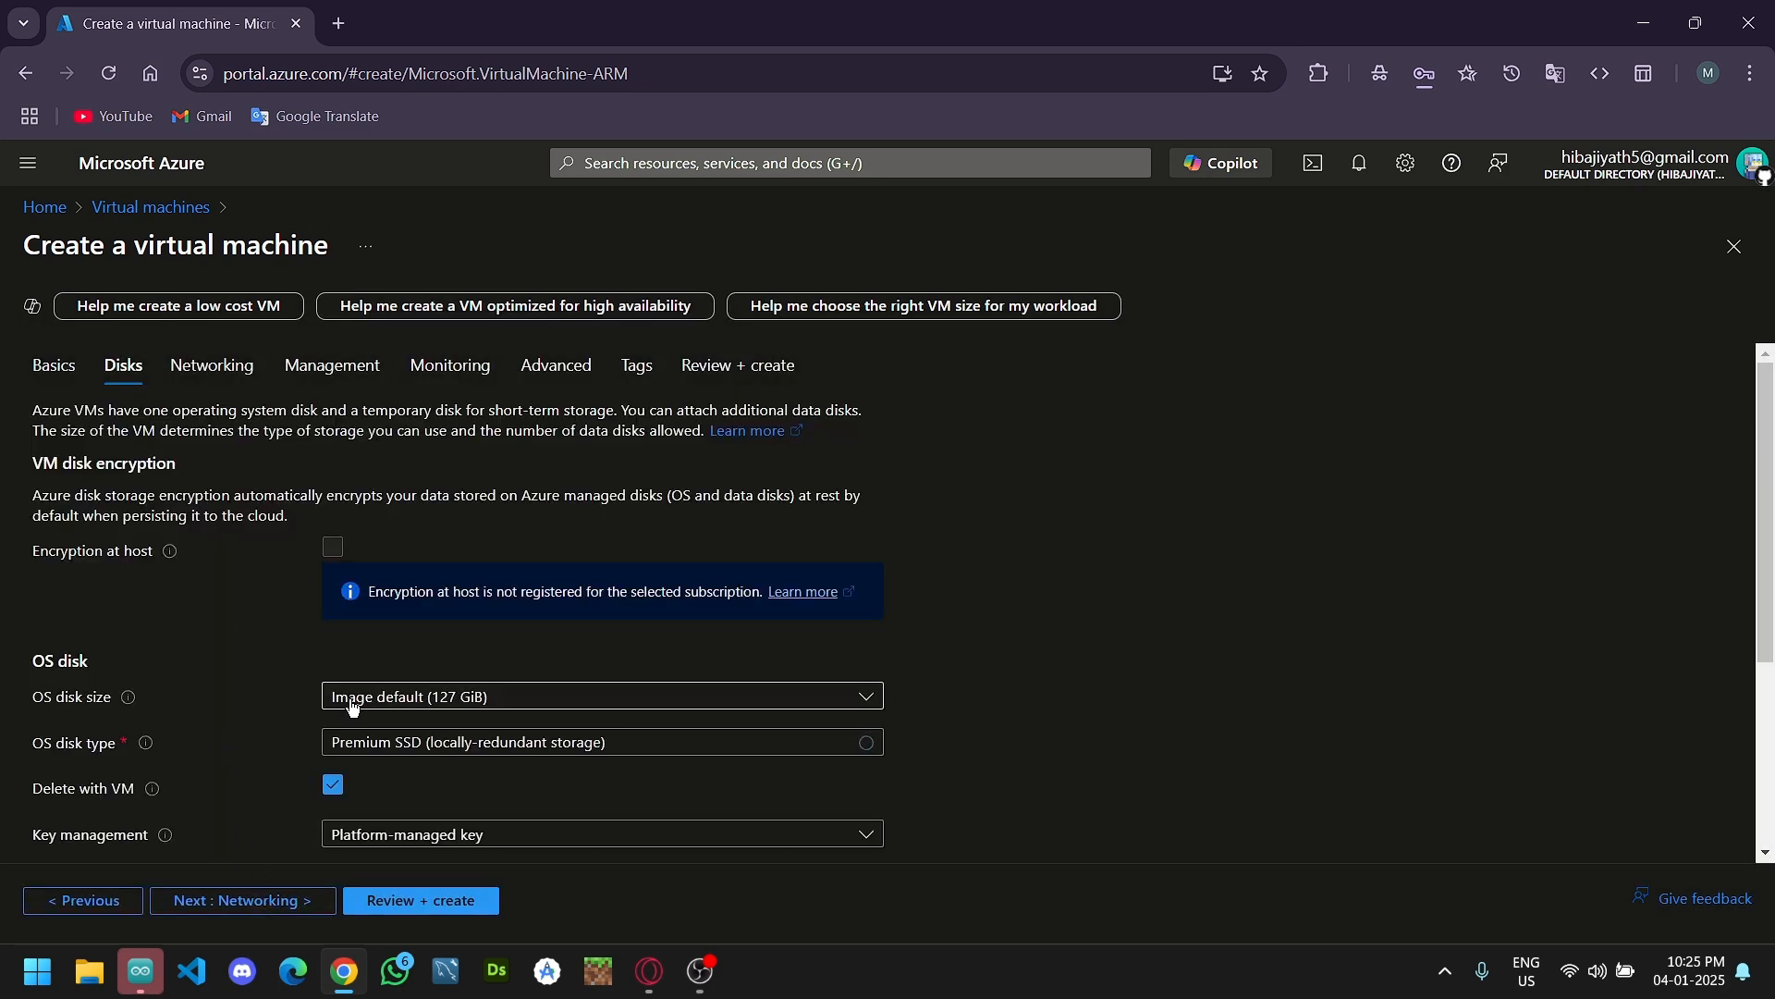
scroll(377, 635, down, 1)
click(369, 581)
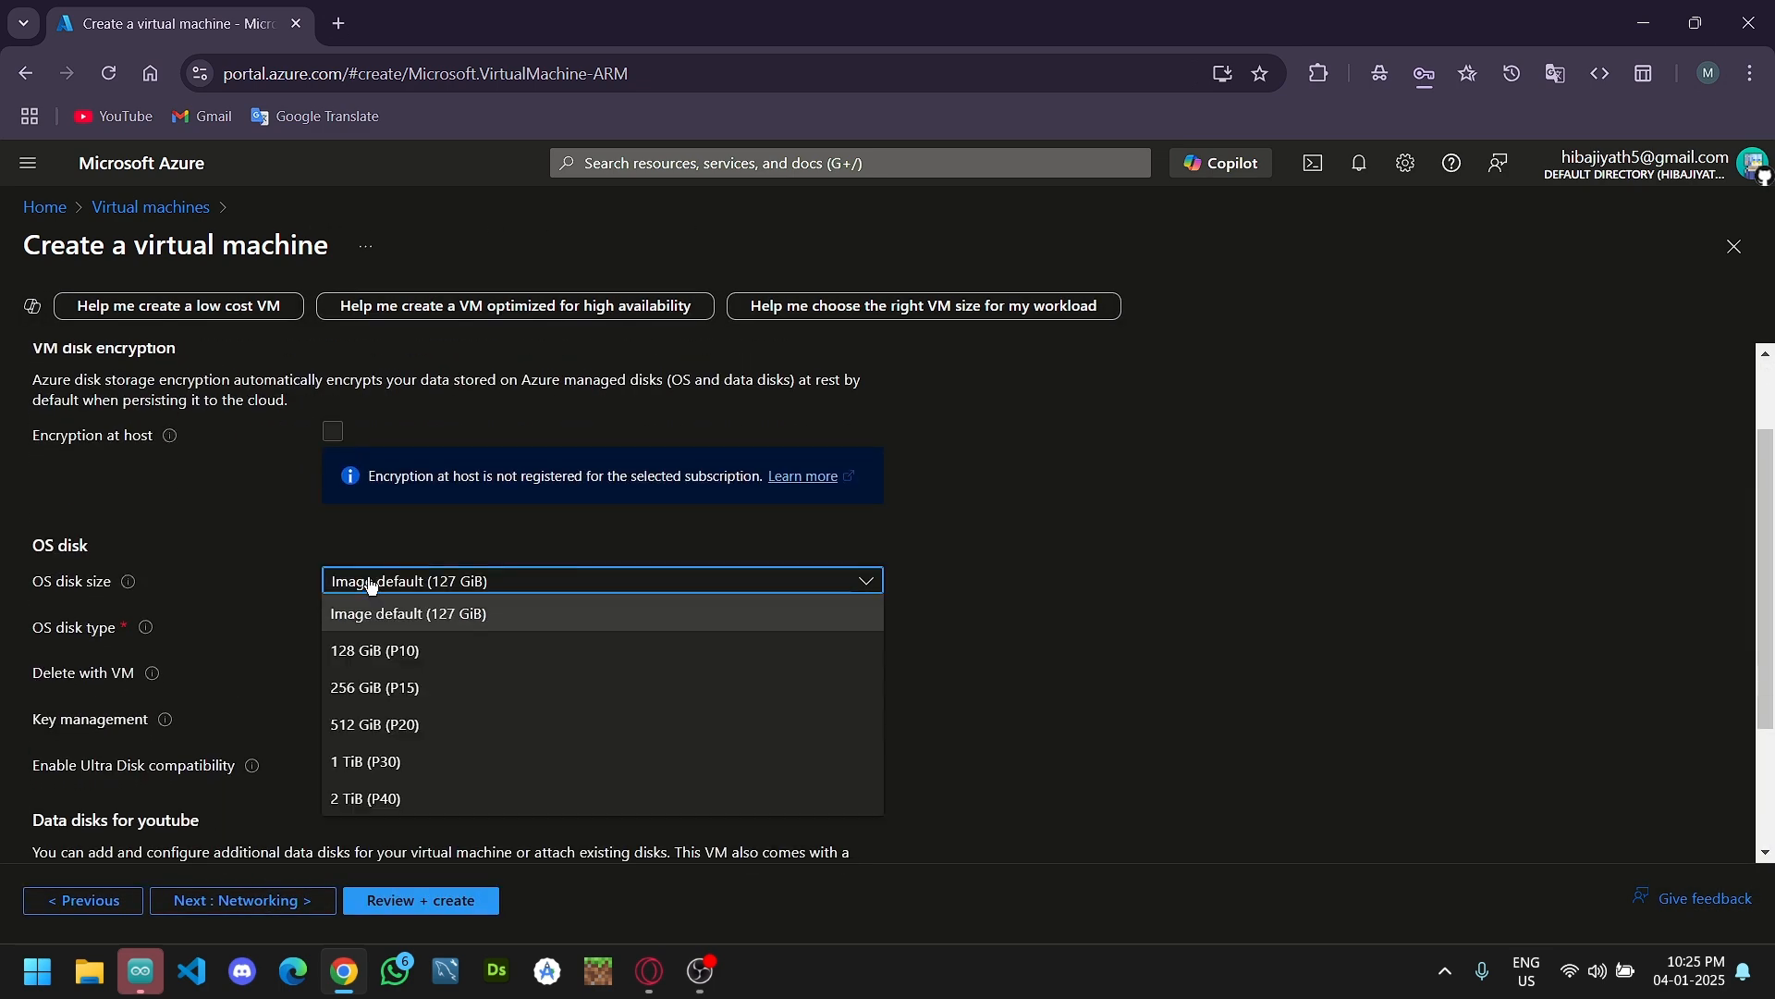
key(Down)
key(Down)
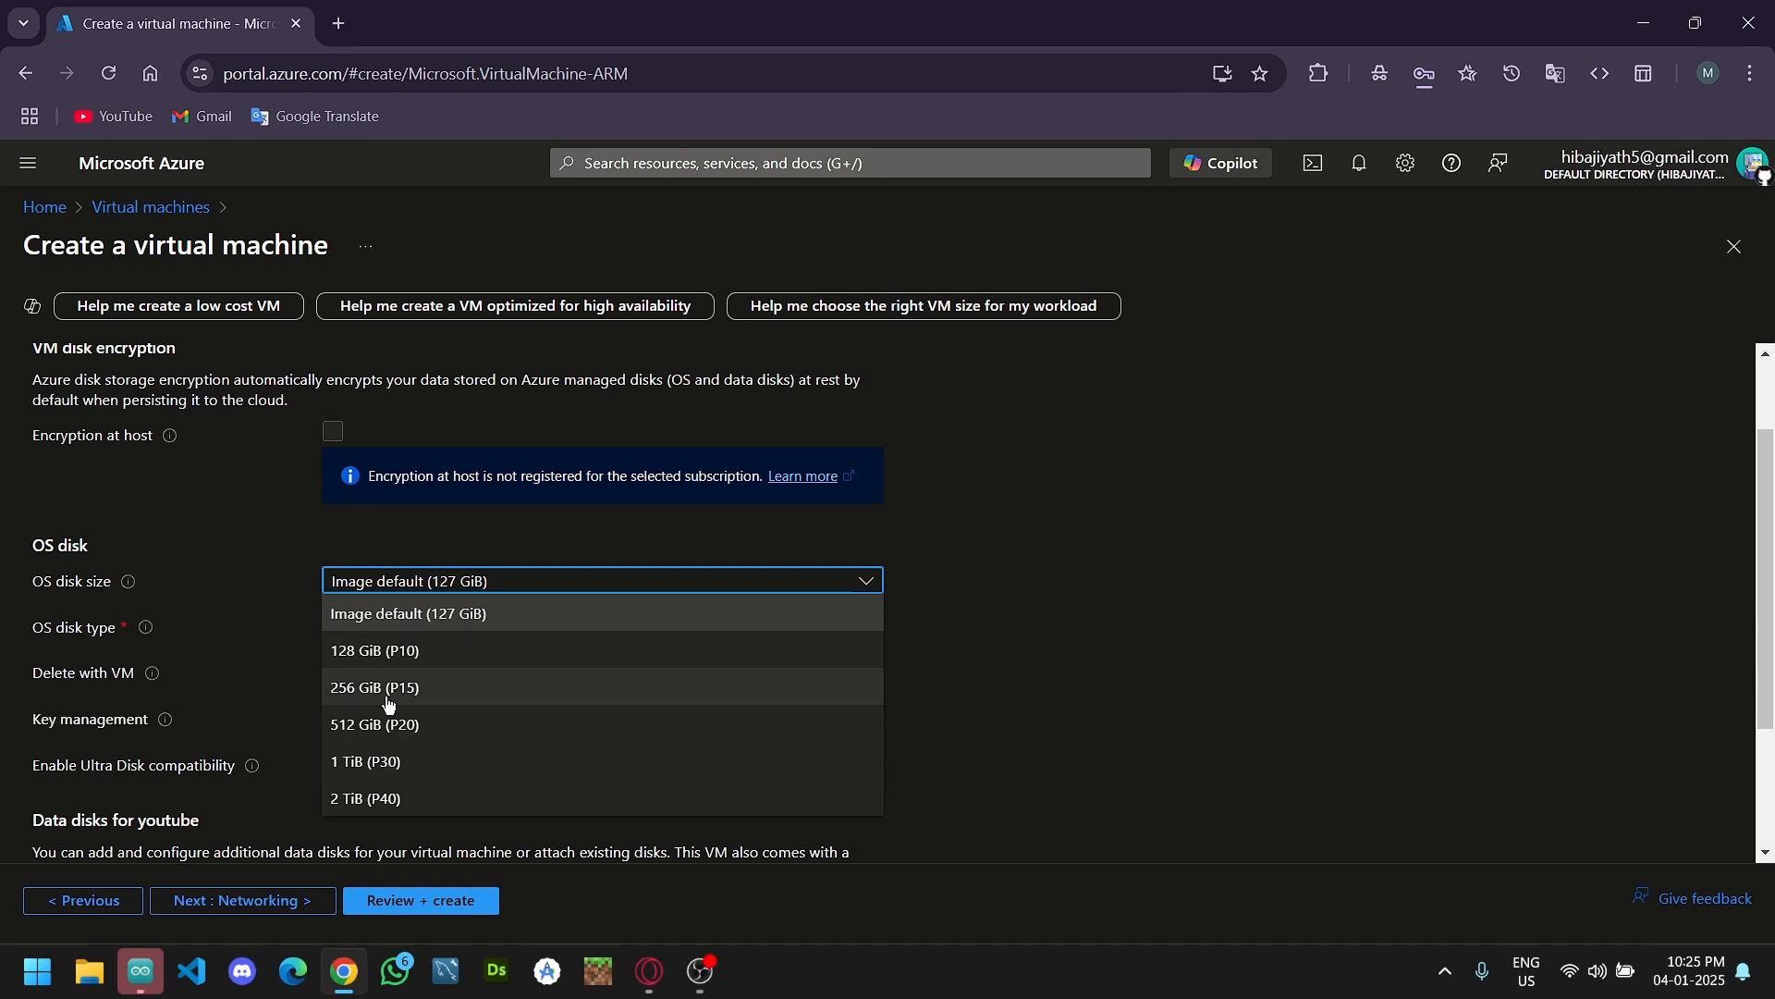
key(Return)
scroll(349, 496, down, 1)
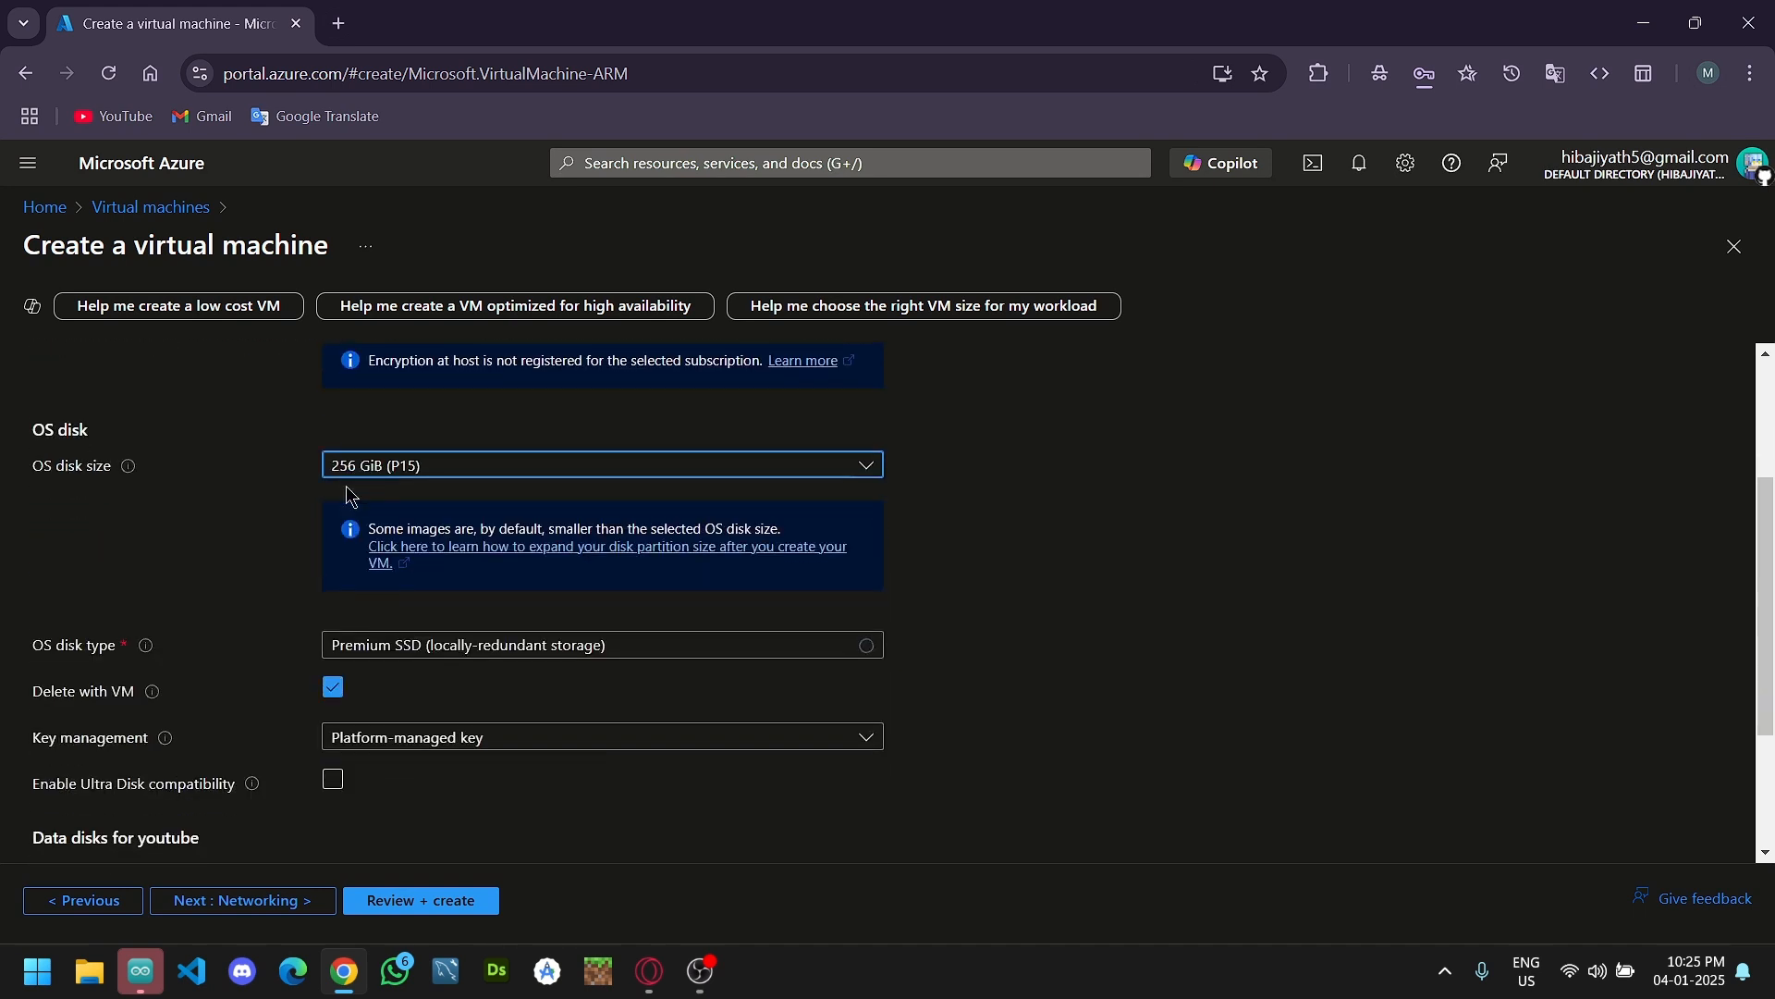
scroll(361, 658, down, 2)
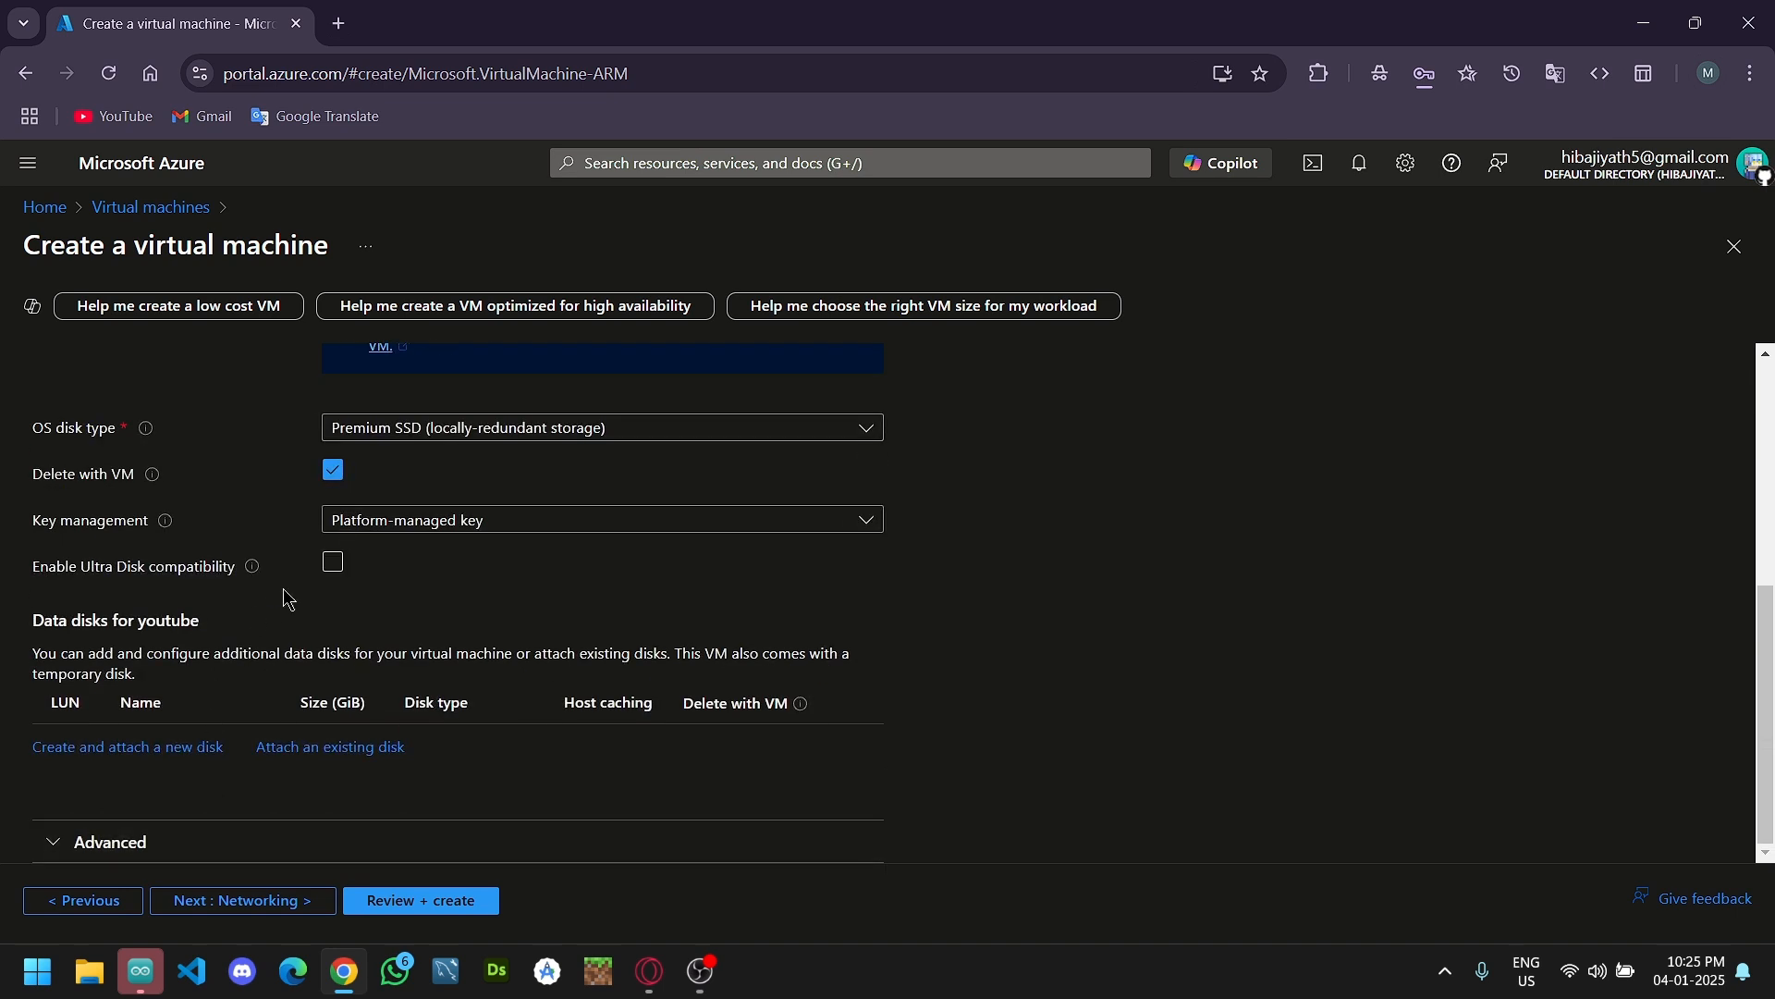
click(333, 564)
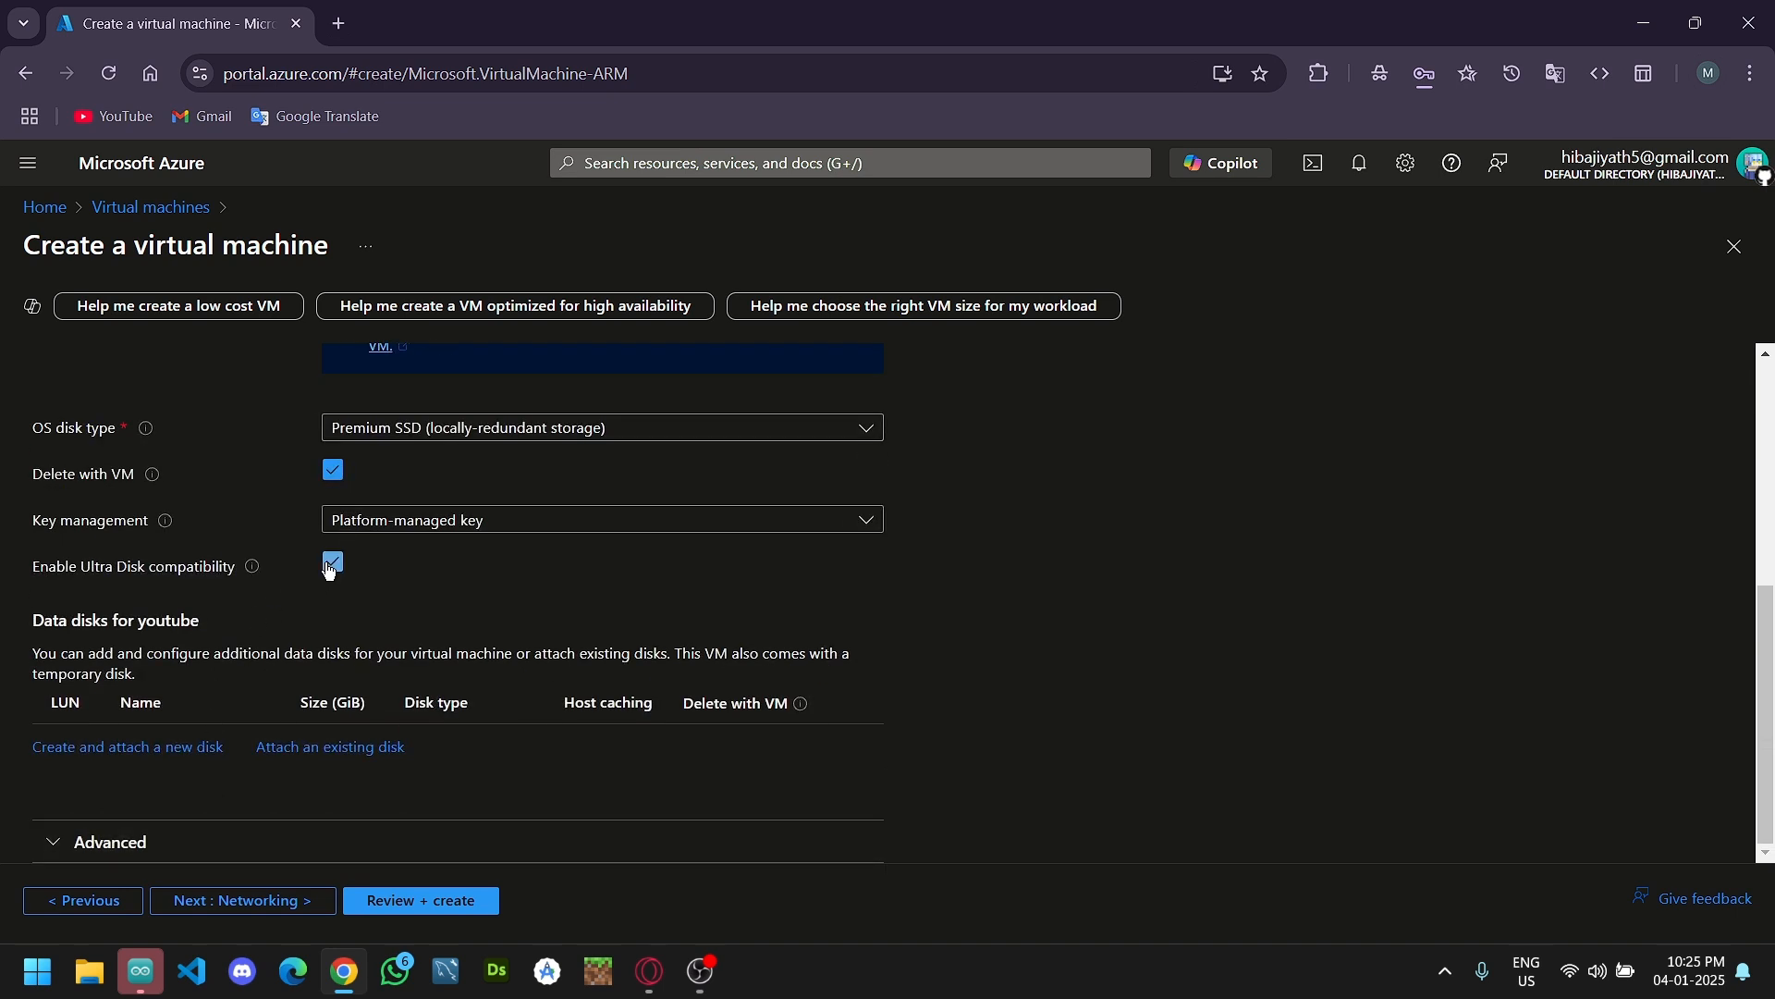
In the networking settings, decline saving the password, keep aadds-vnet as the virtual network and choose the existing public IP ending in vnet-ip.
click(268, 902)
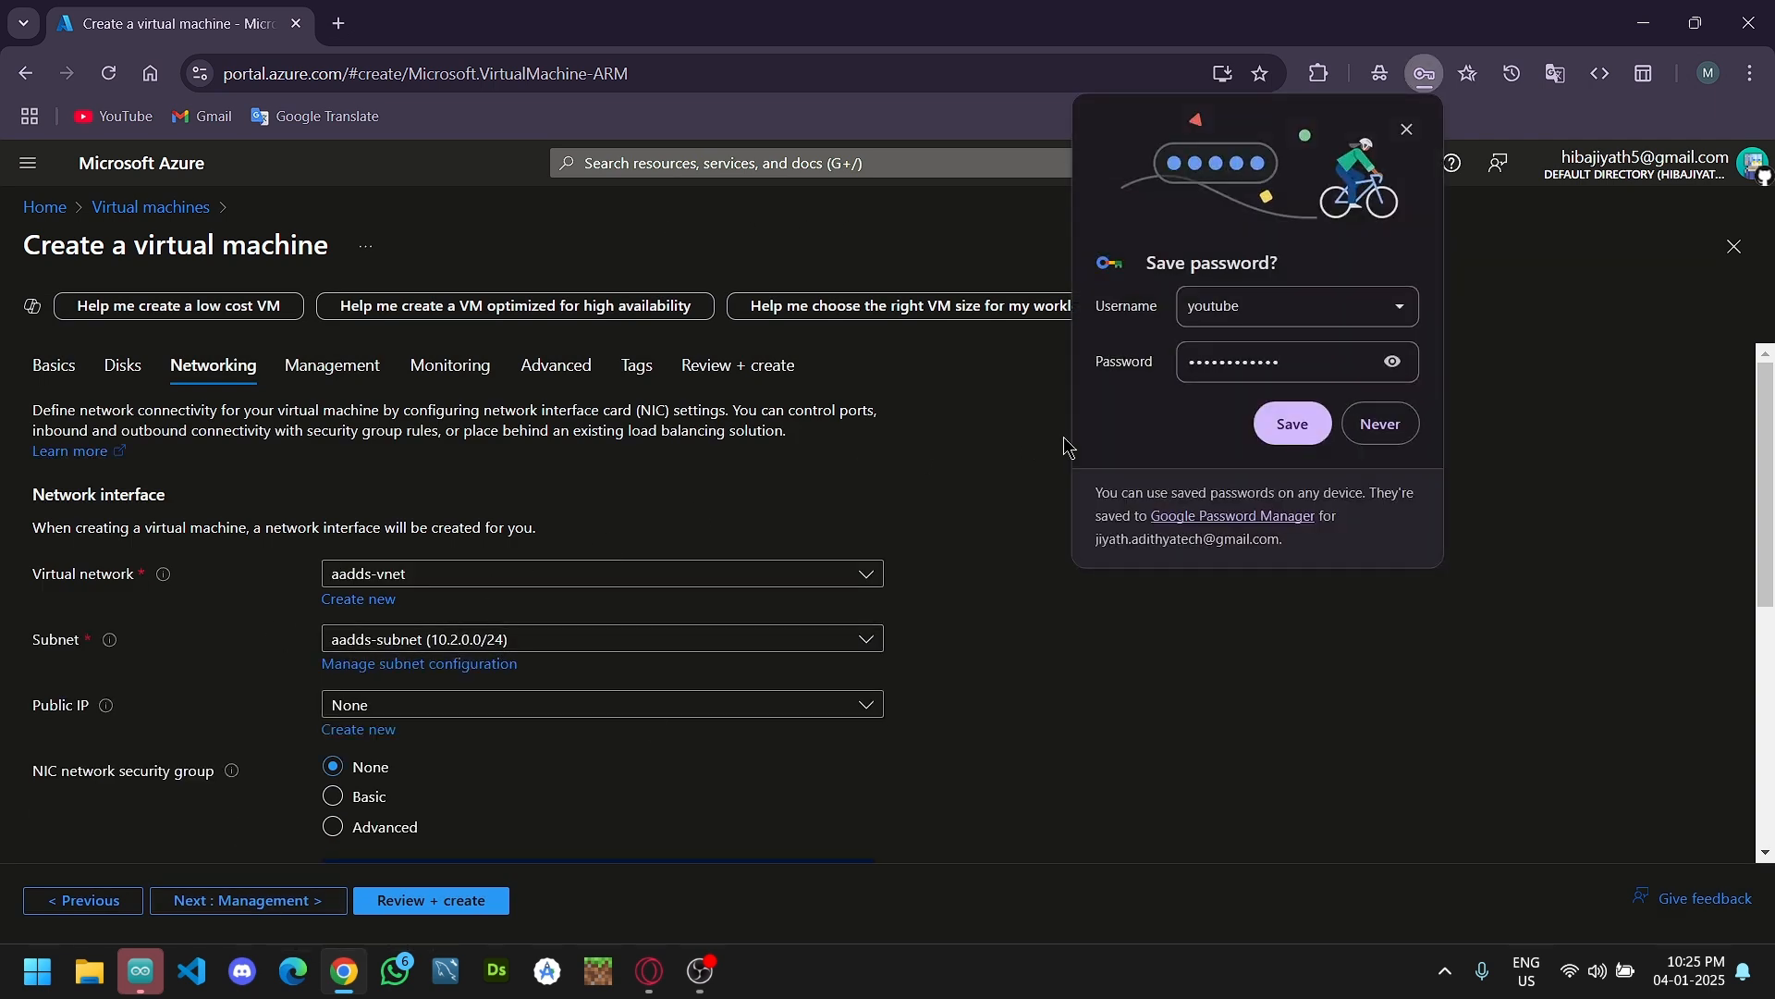
click(1378, 424)
click(596, 575)
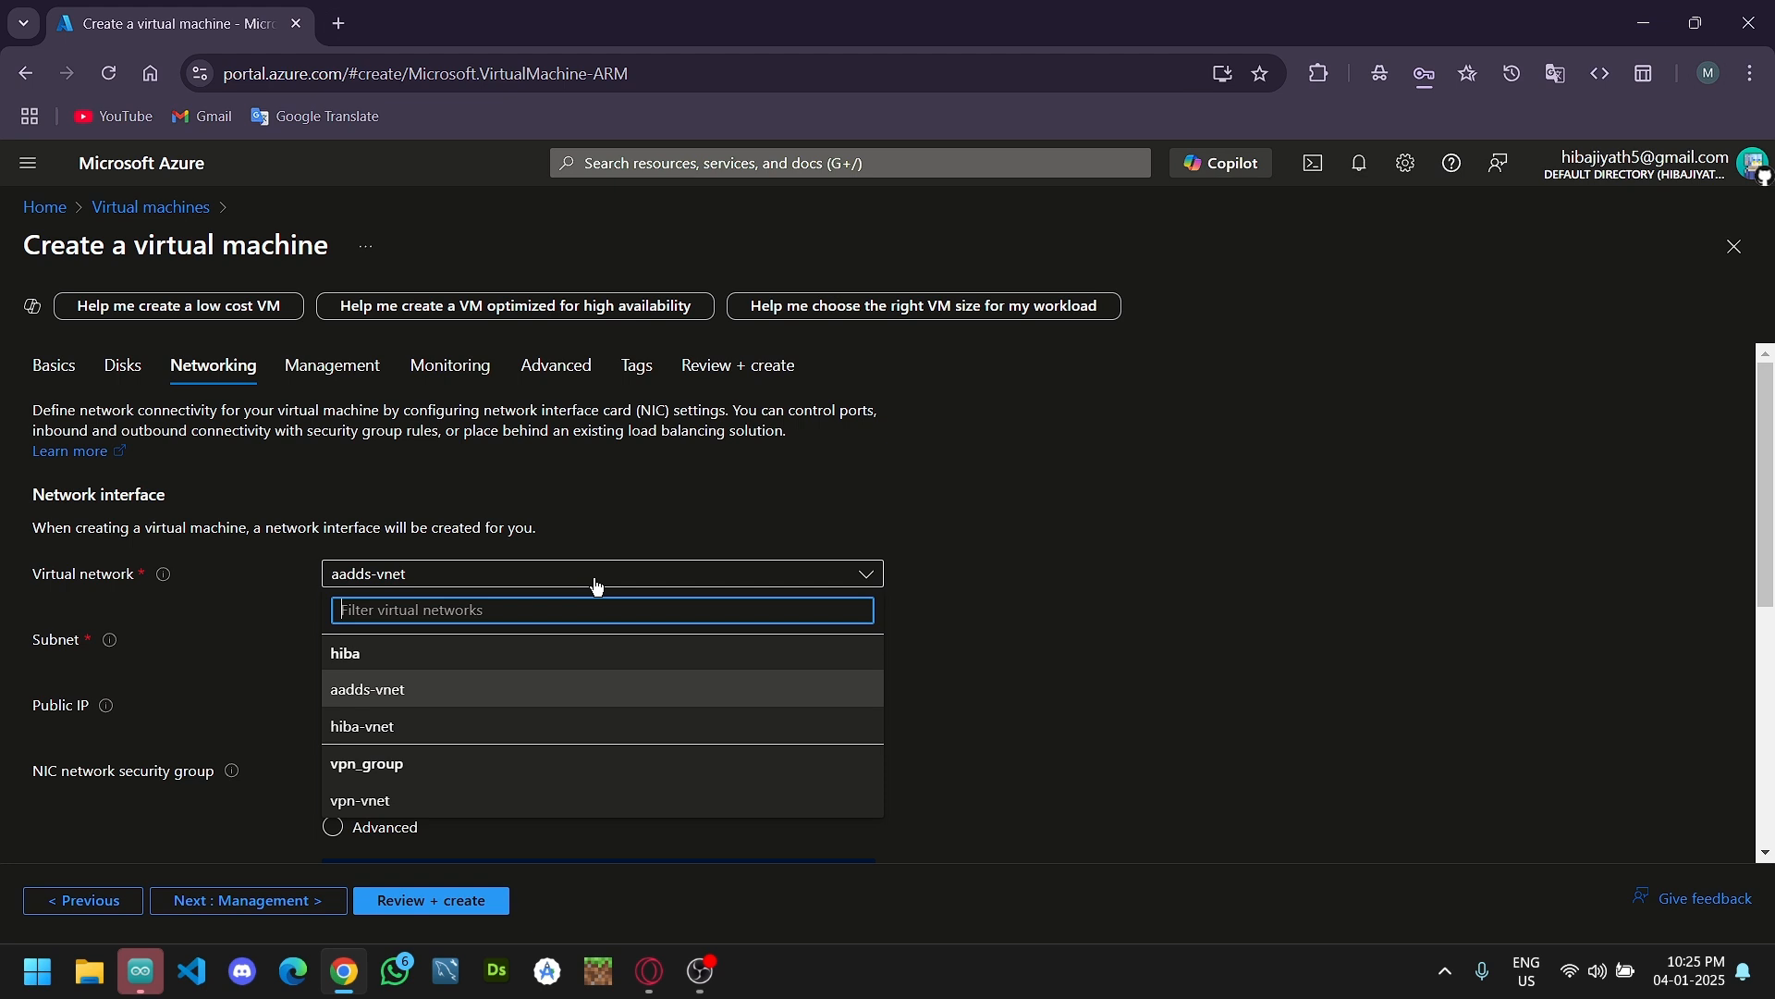
click(597, 586)
scroll(597, 586, down, 3)
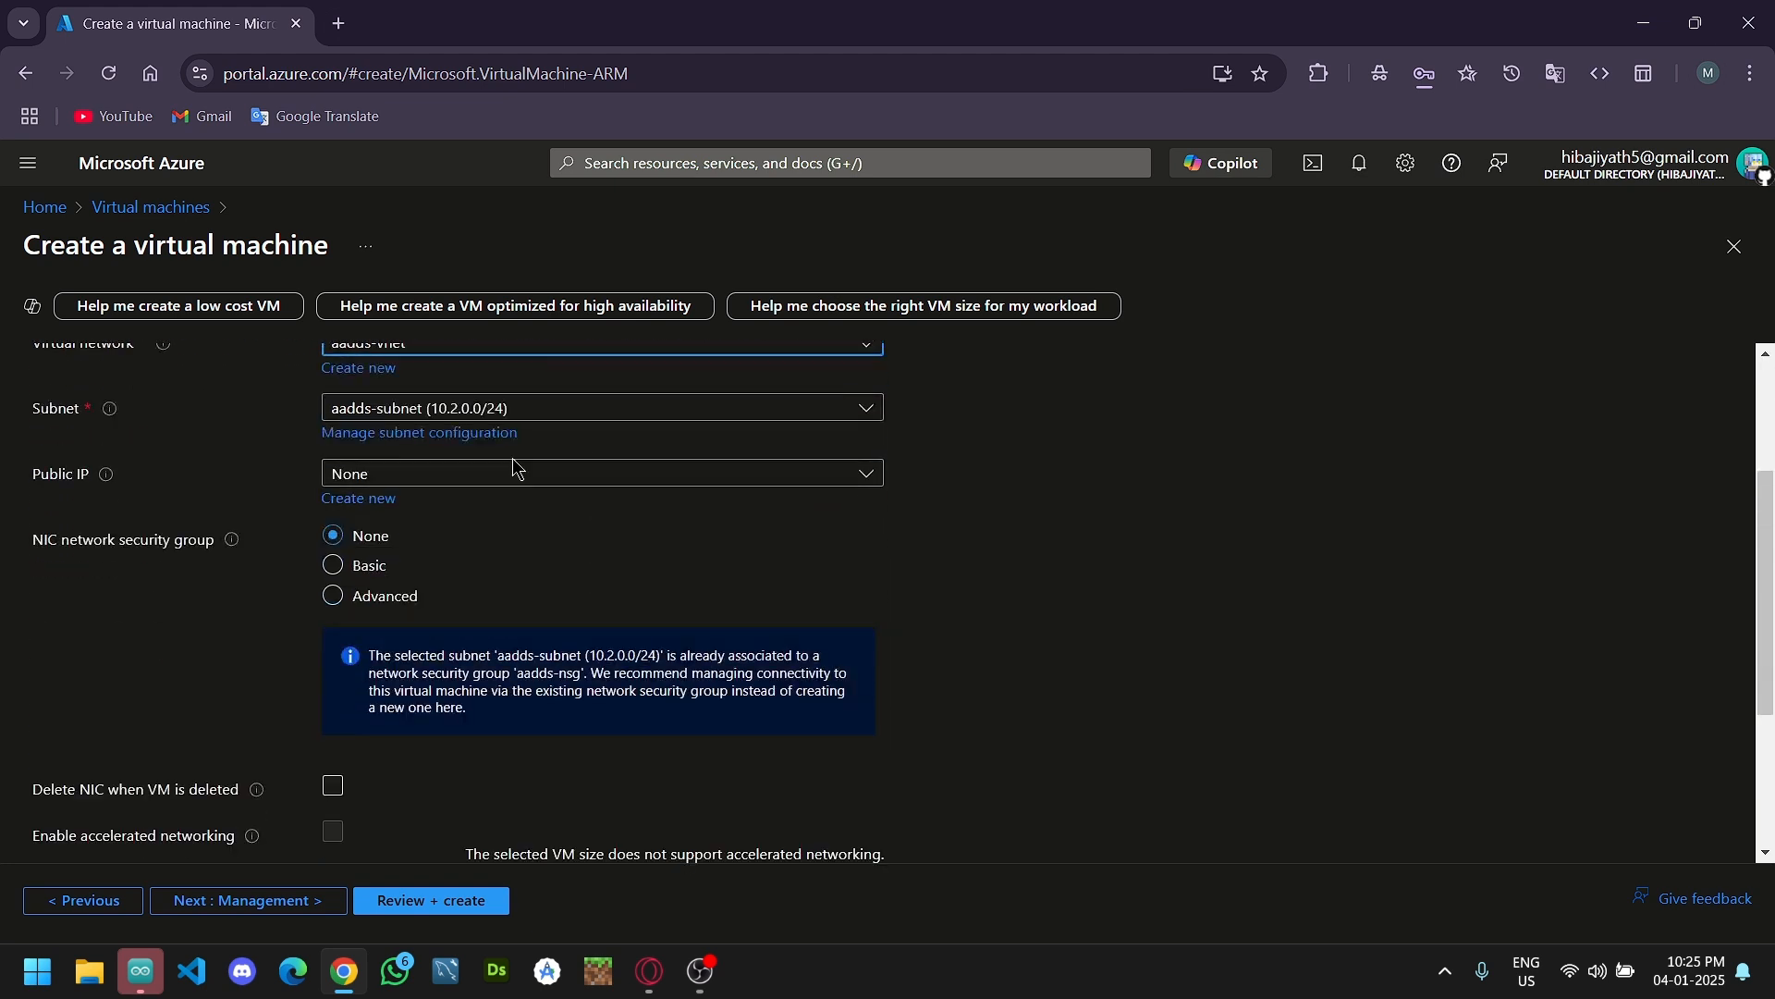
click(381, 477)
click(387, 546)
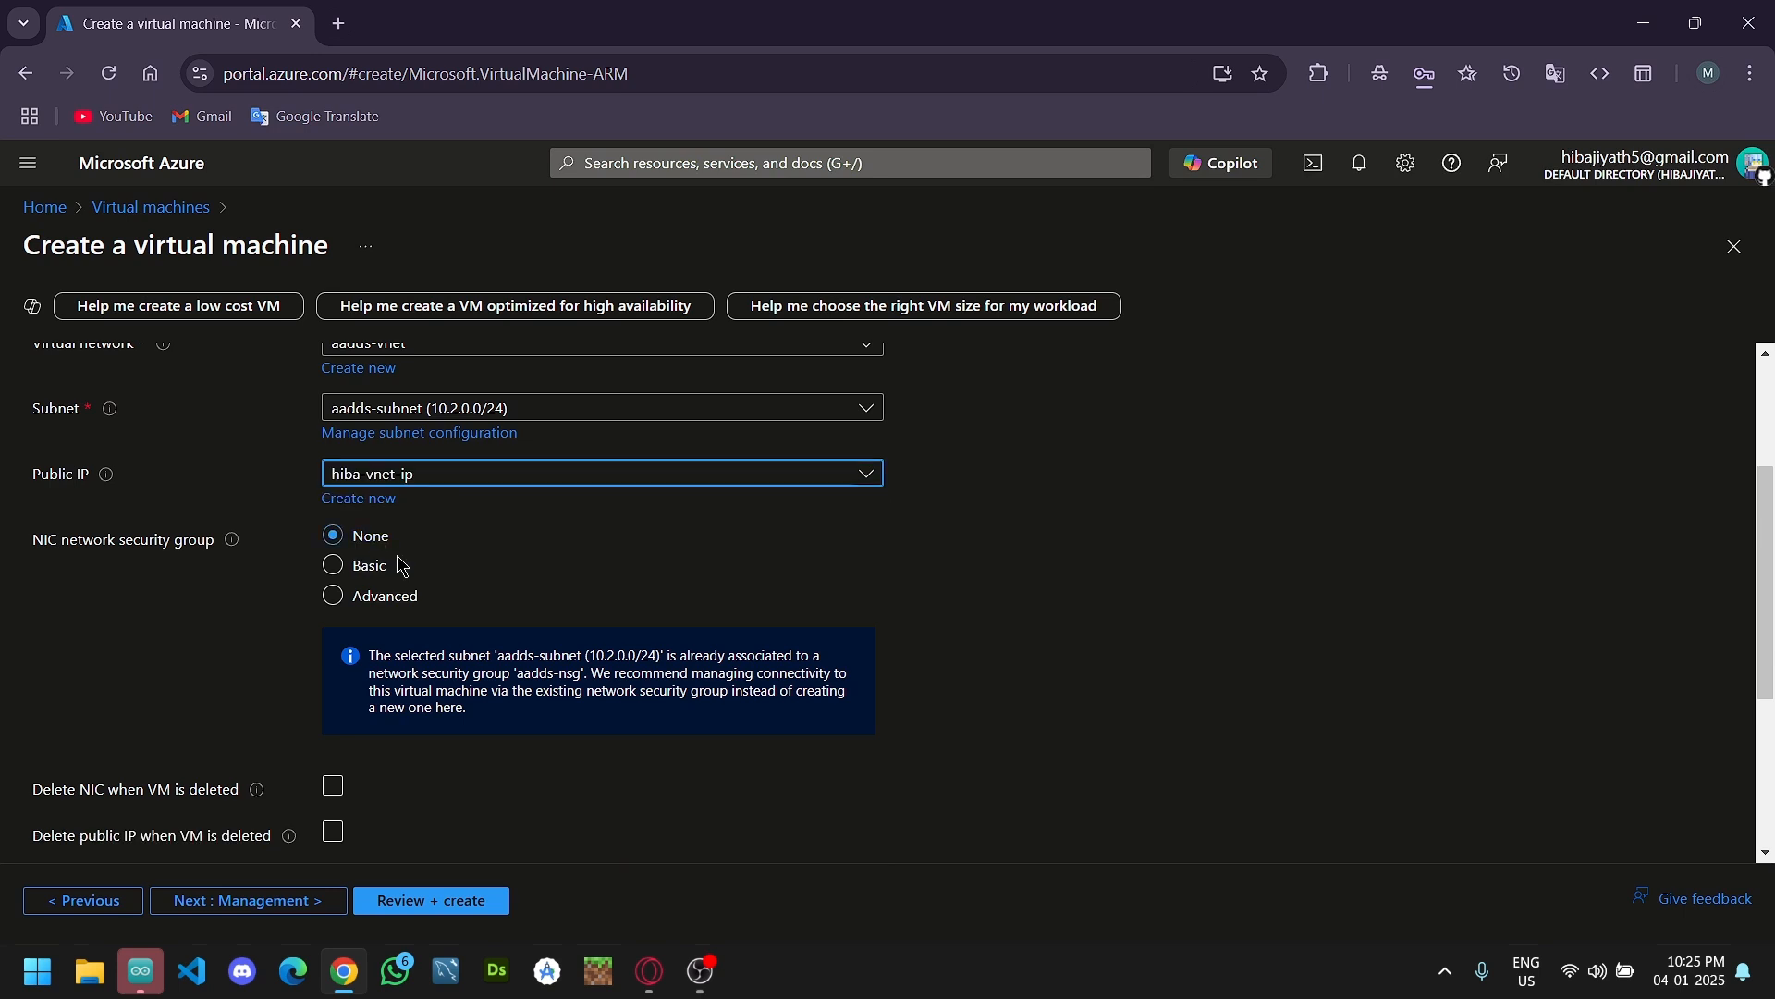
click(367, 597)
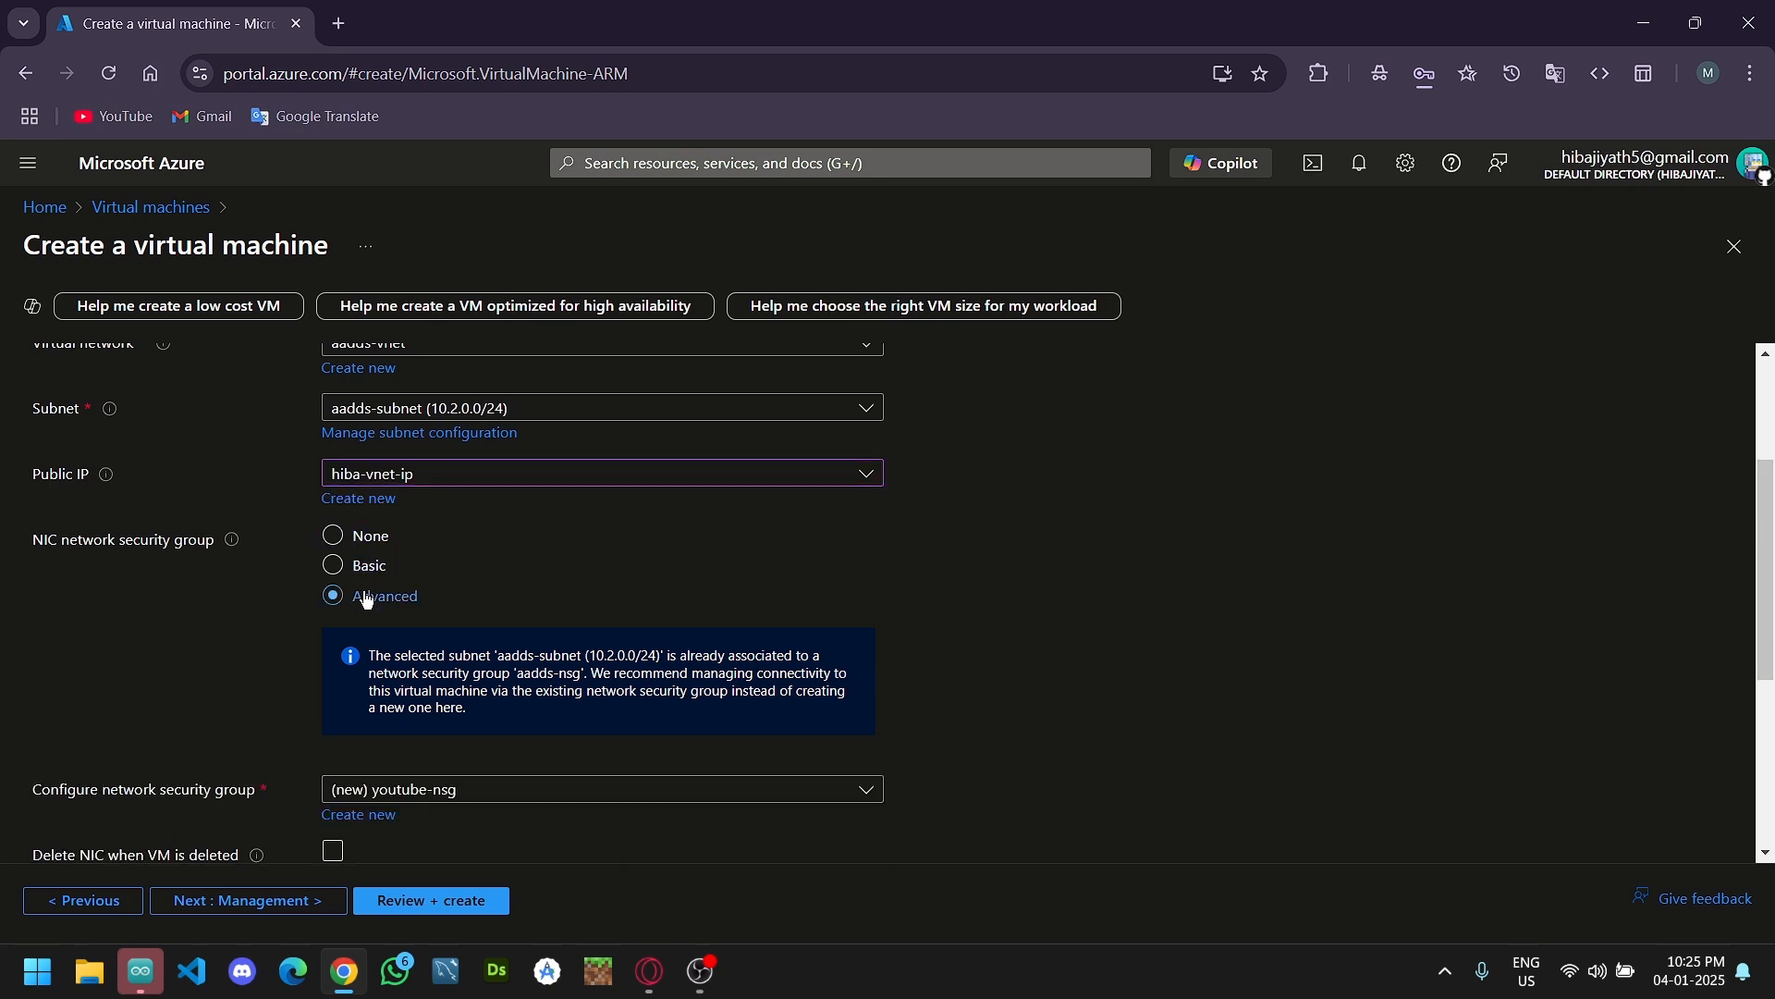
scroll(368, 603, down, 1)
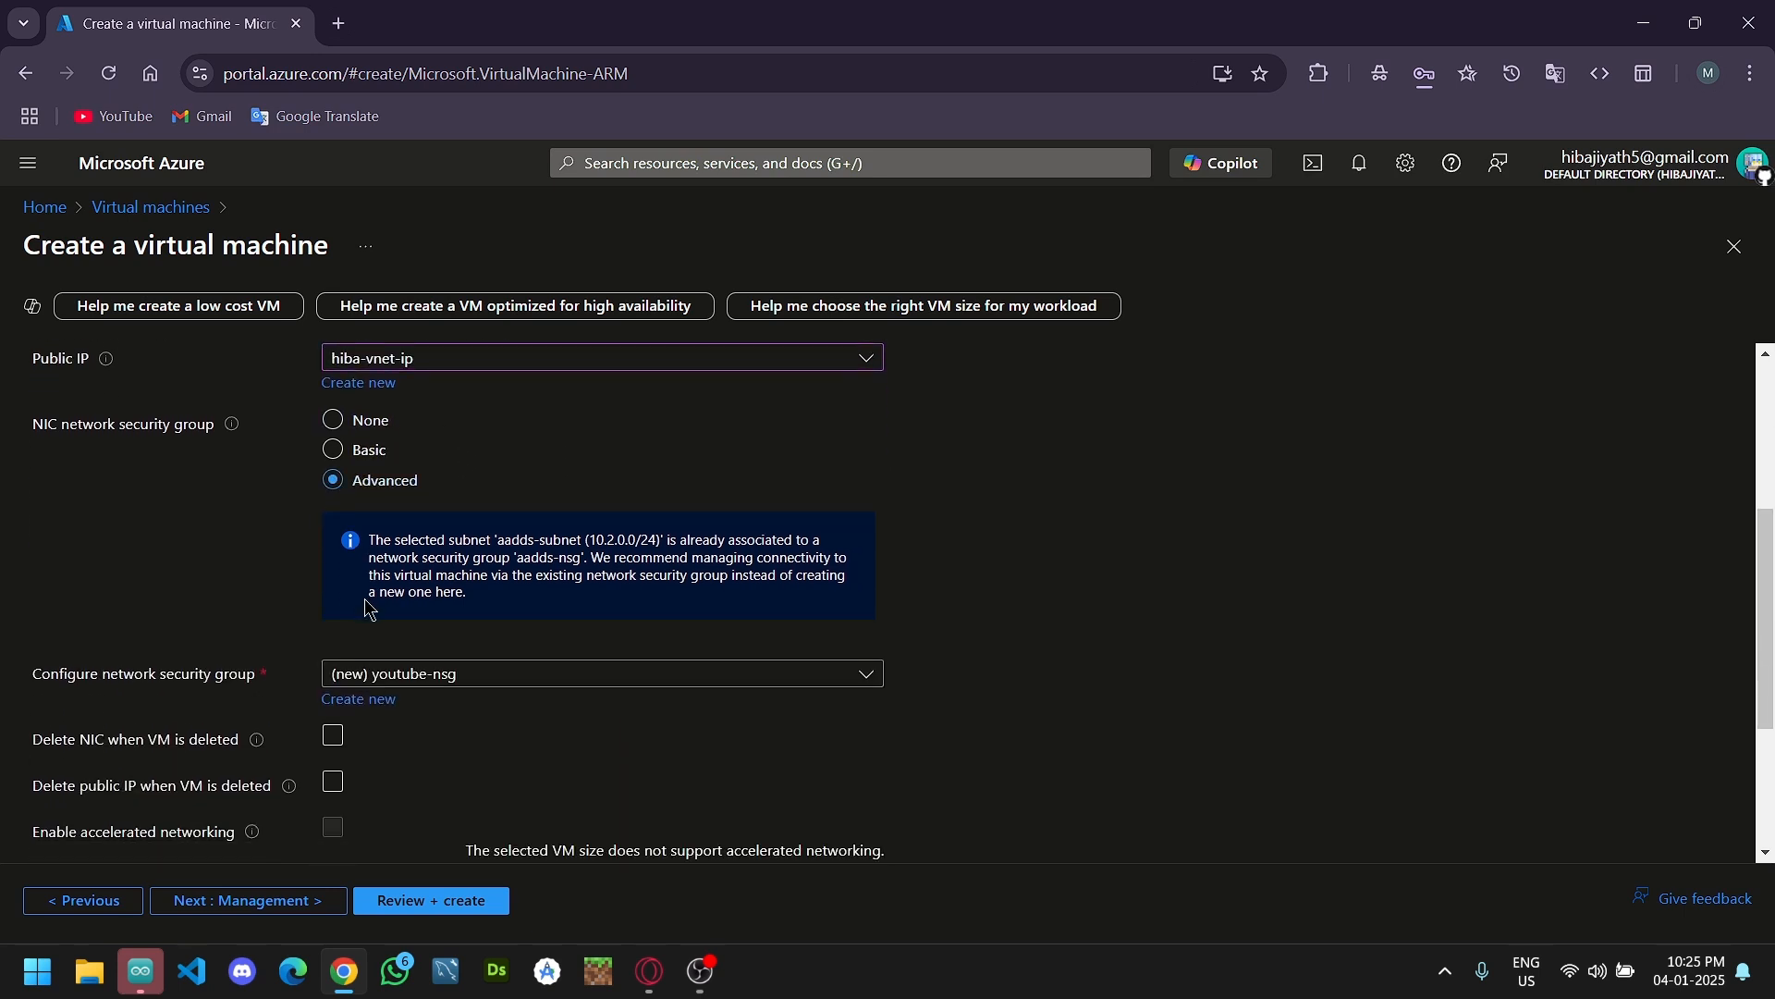
click(356, 430)
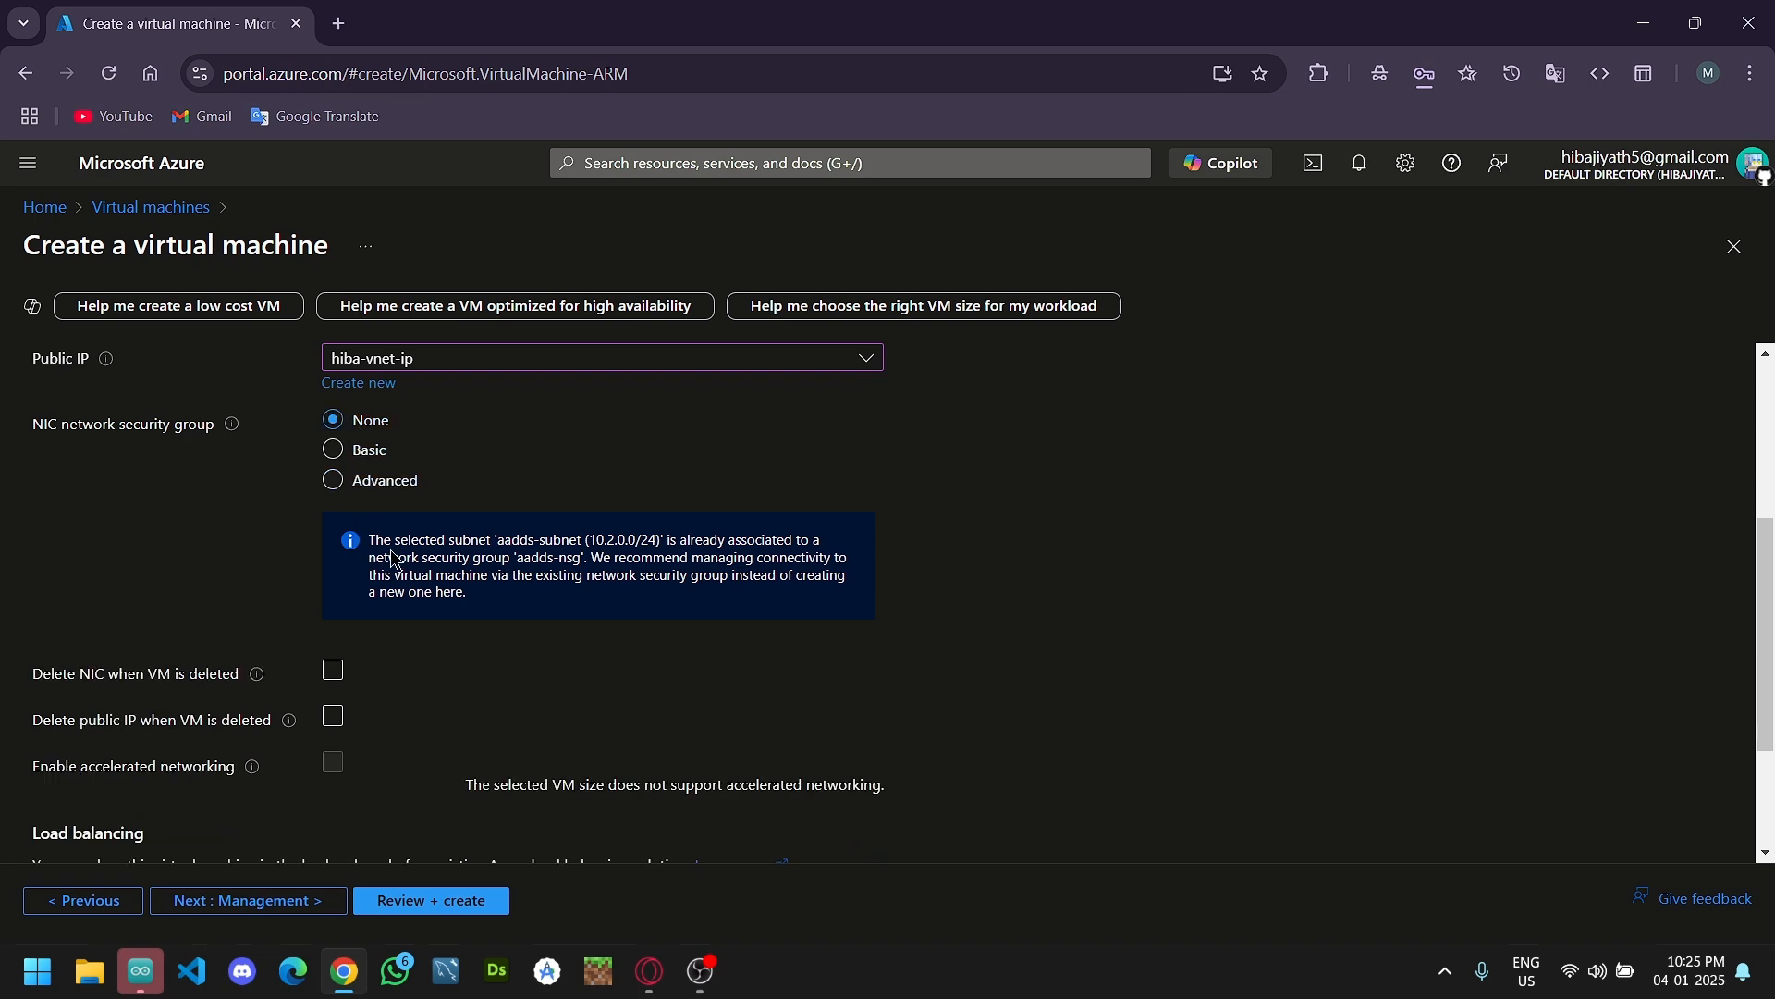
Proceed from networking through the management and monitoring settings to the advanced settings, keeping the default options.
scroll(357, 430, down, 2)
click(236, 903)
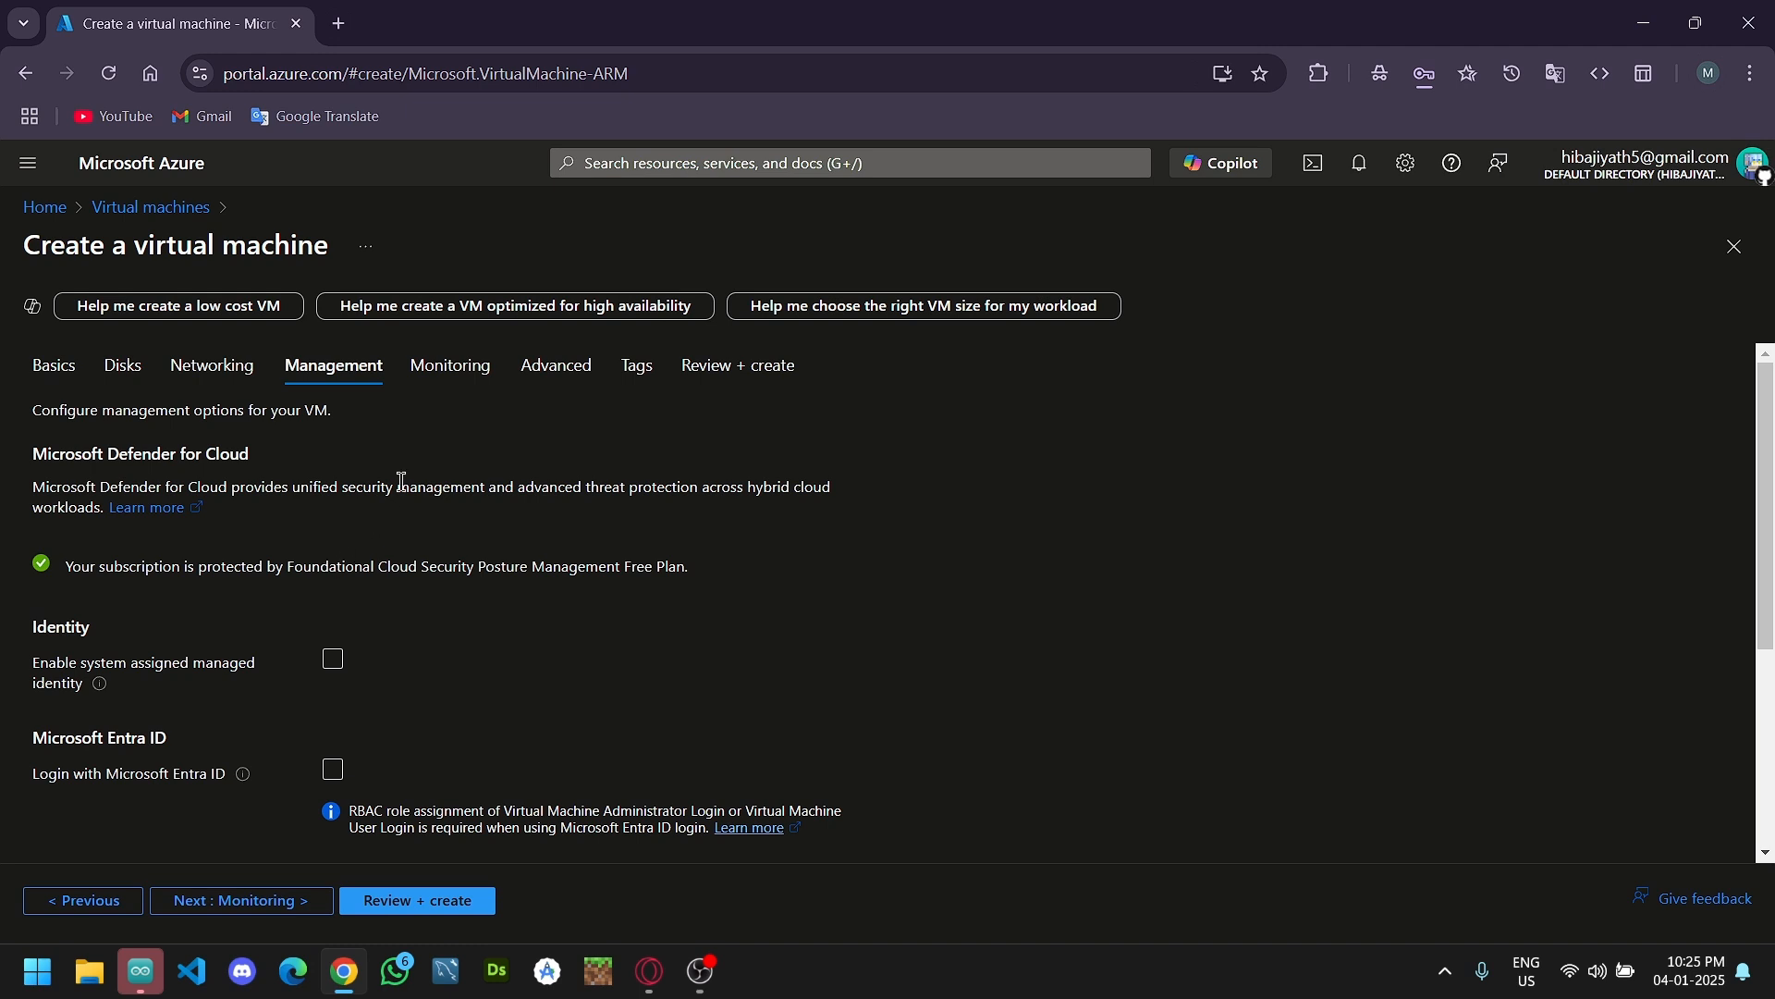
scroll(393, 559, down, 1)
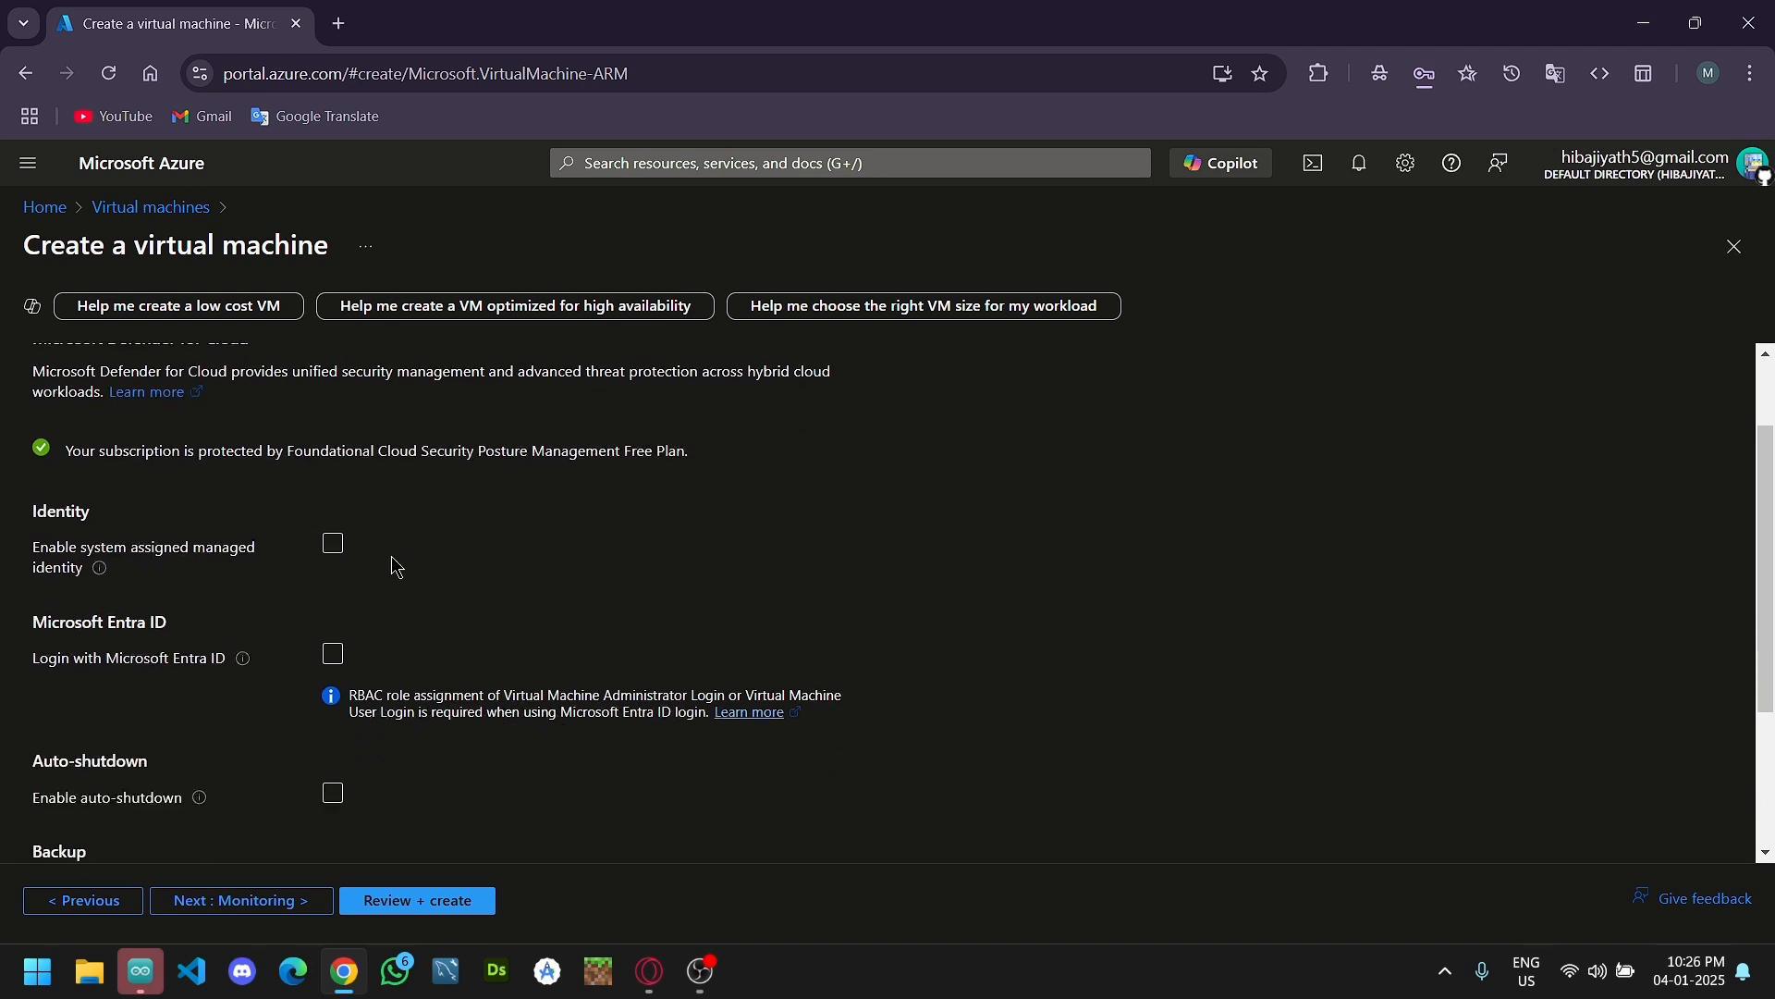
scroll(396, 566, down, 2)
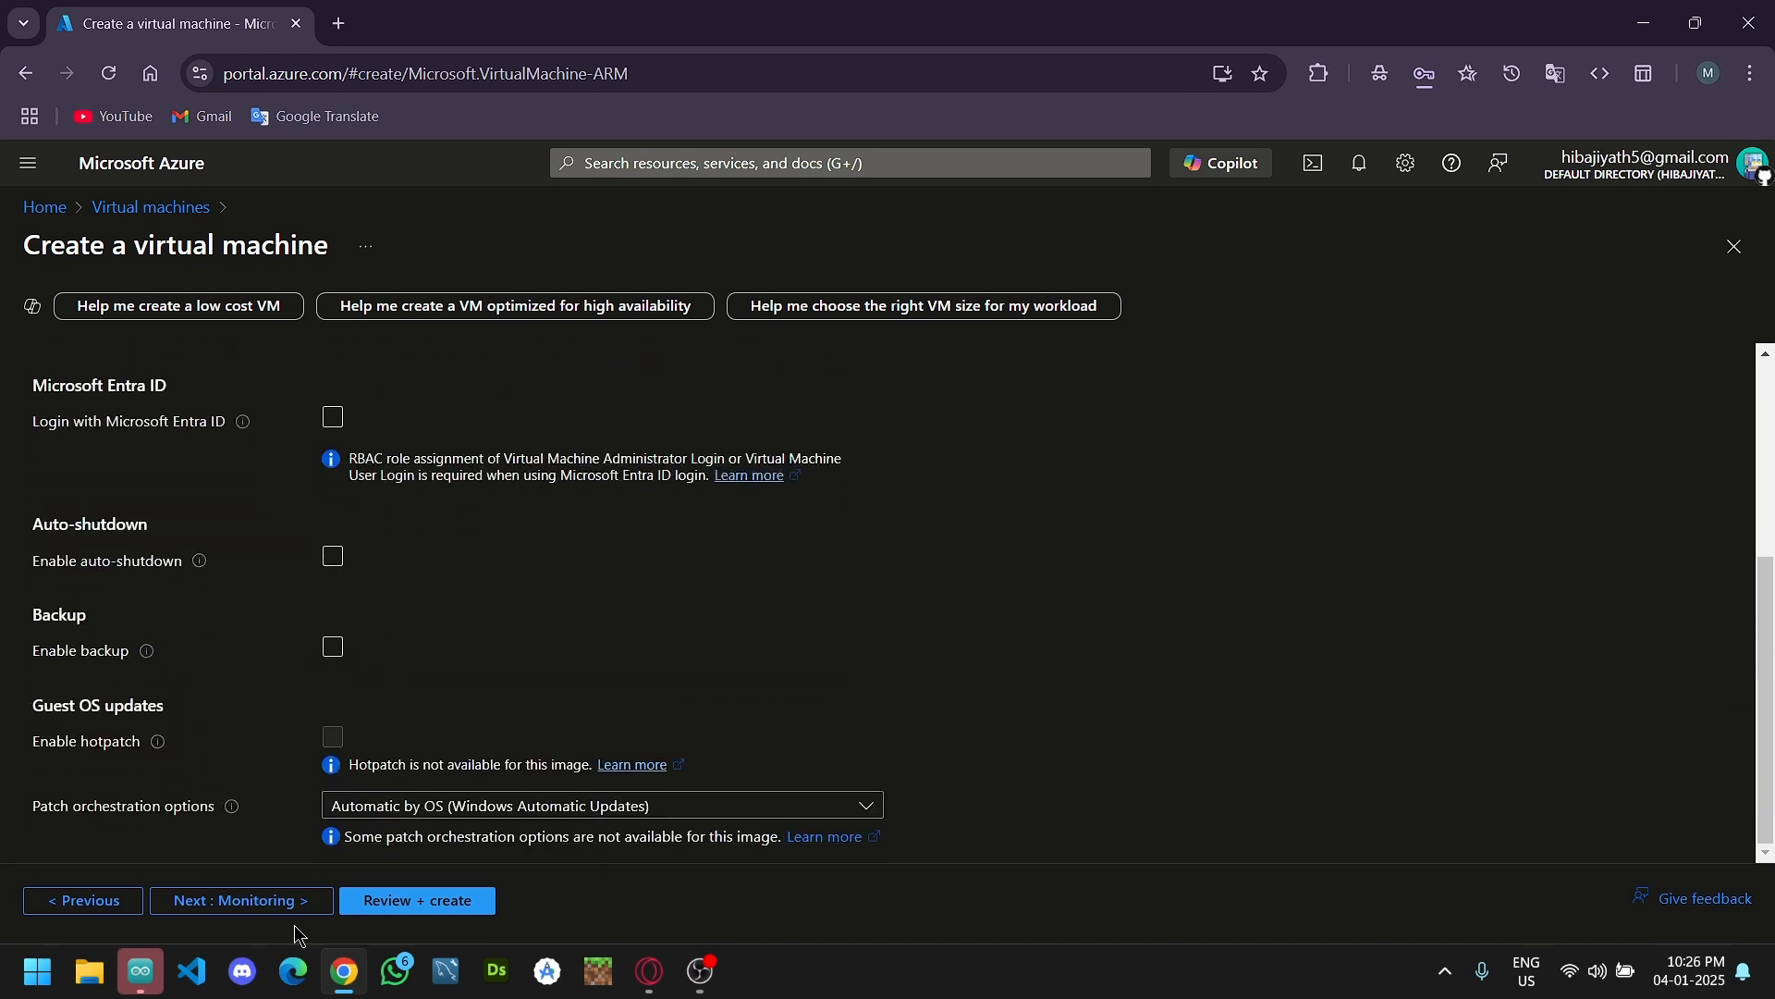
click(278, 904)
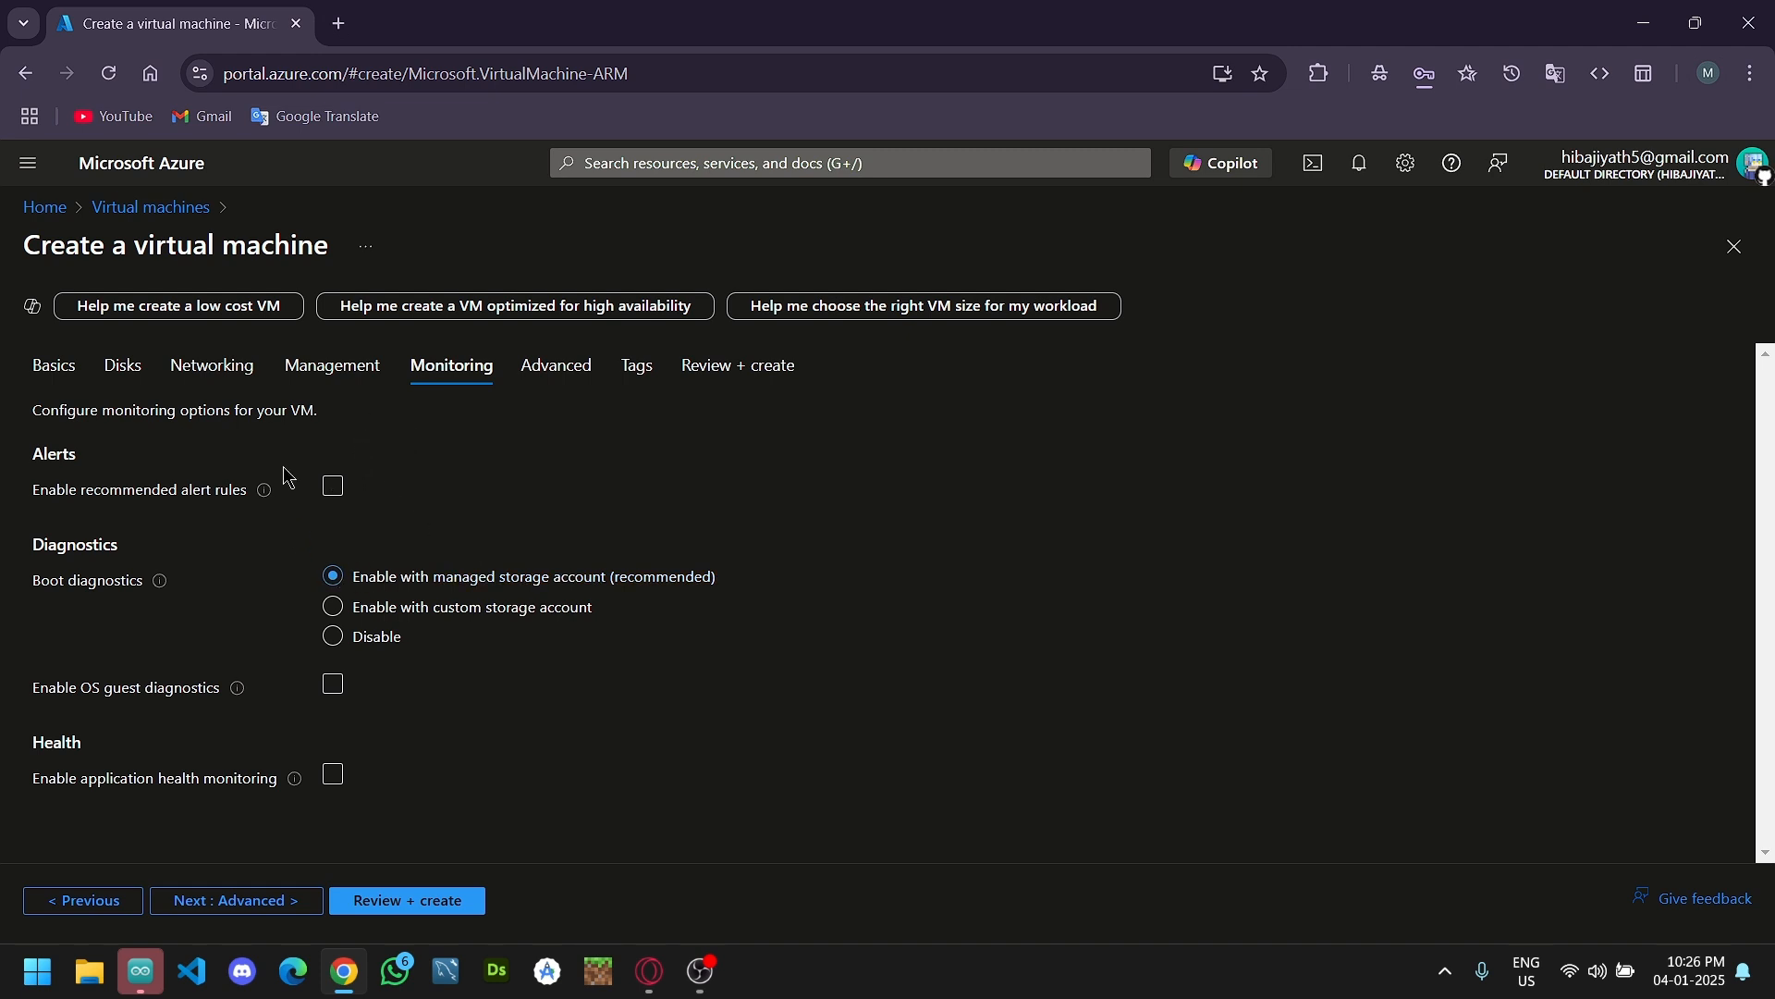
click(285, 902)
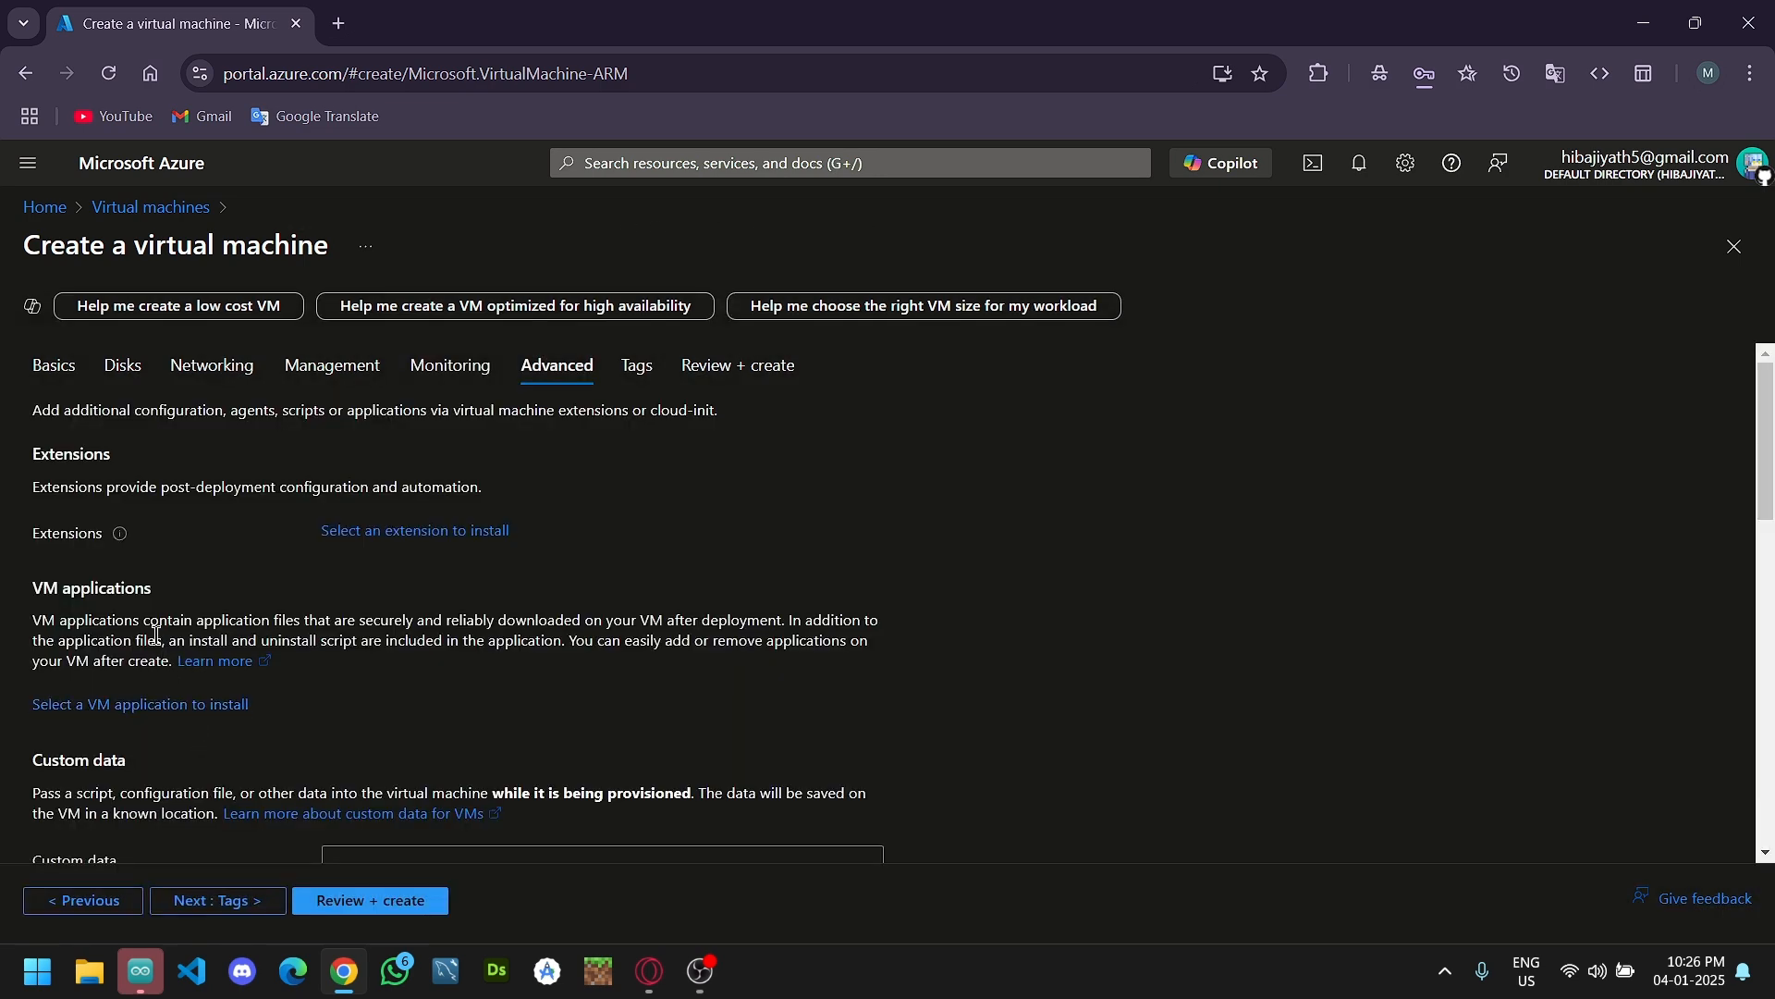
Look through the advanced settings, keep their defaults, add no tags and proceed to the final review for validation.
scroll(155, 635, down, 12)
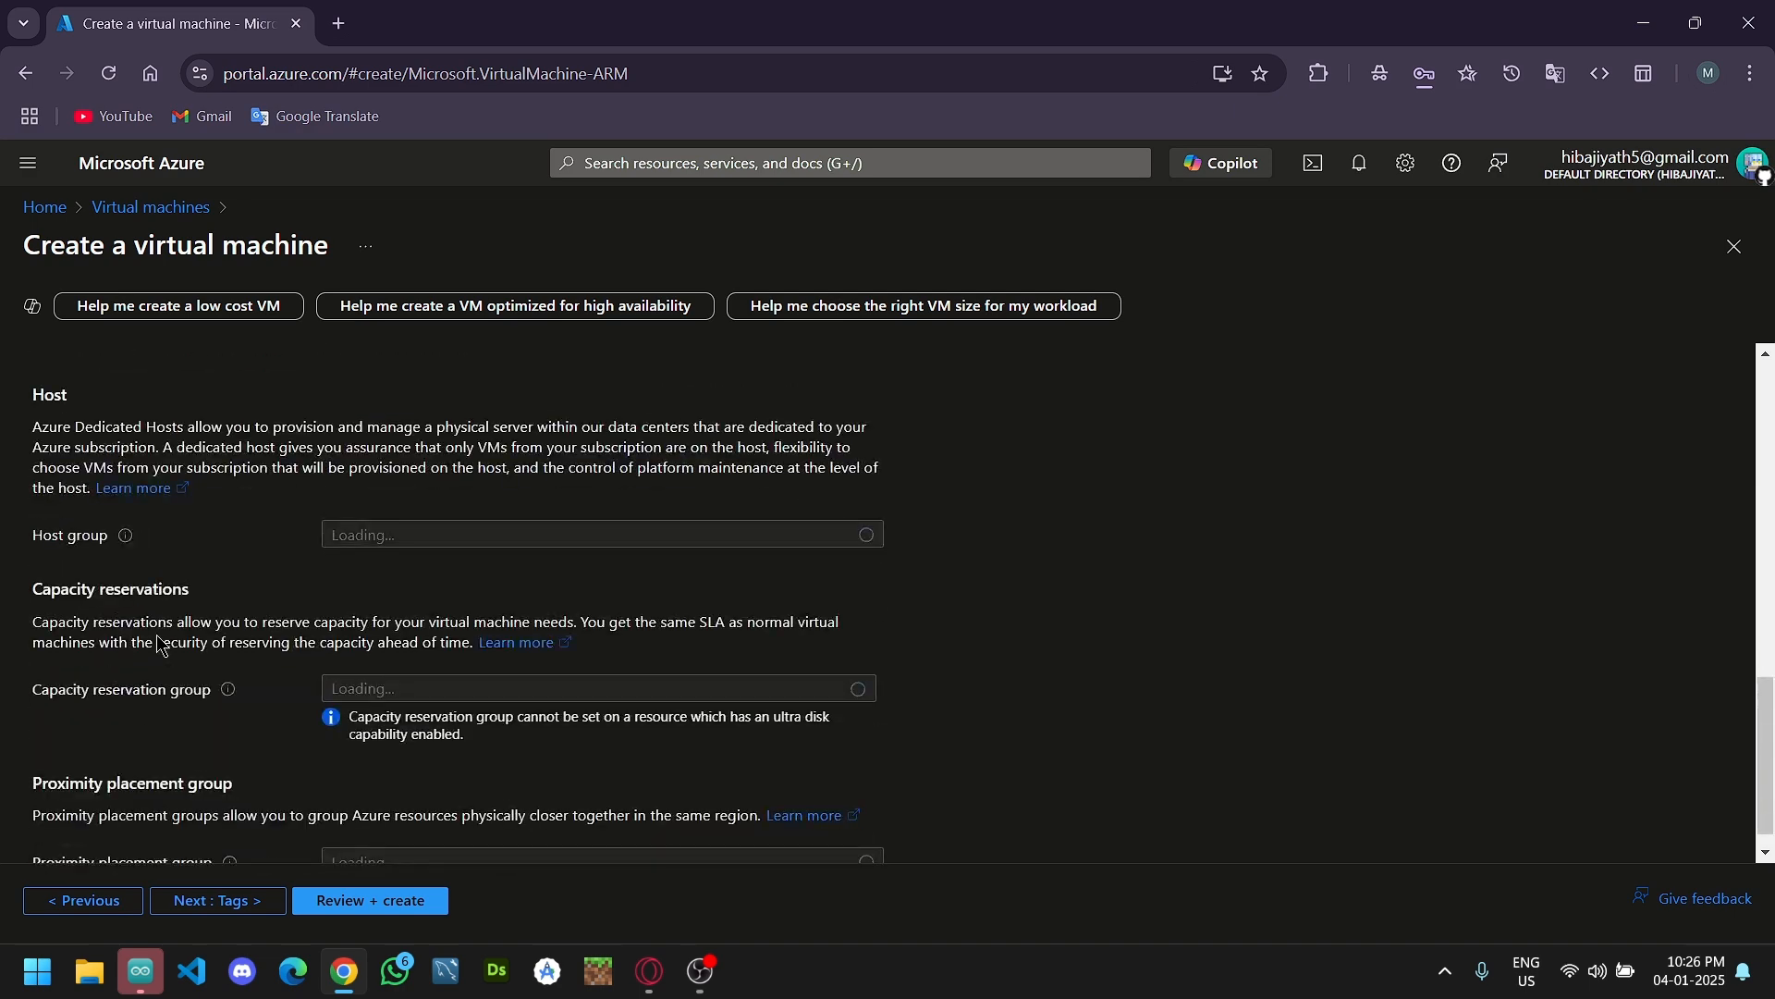
scroll(157, 645, down, 1)
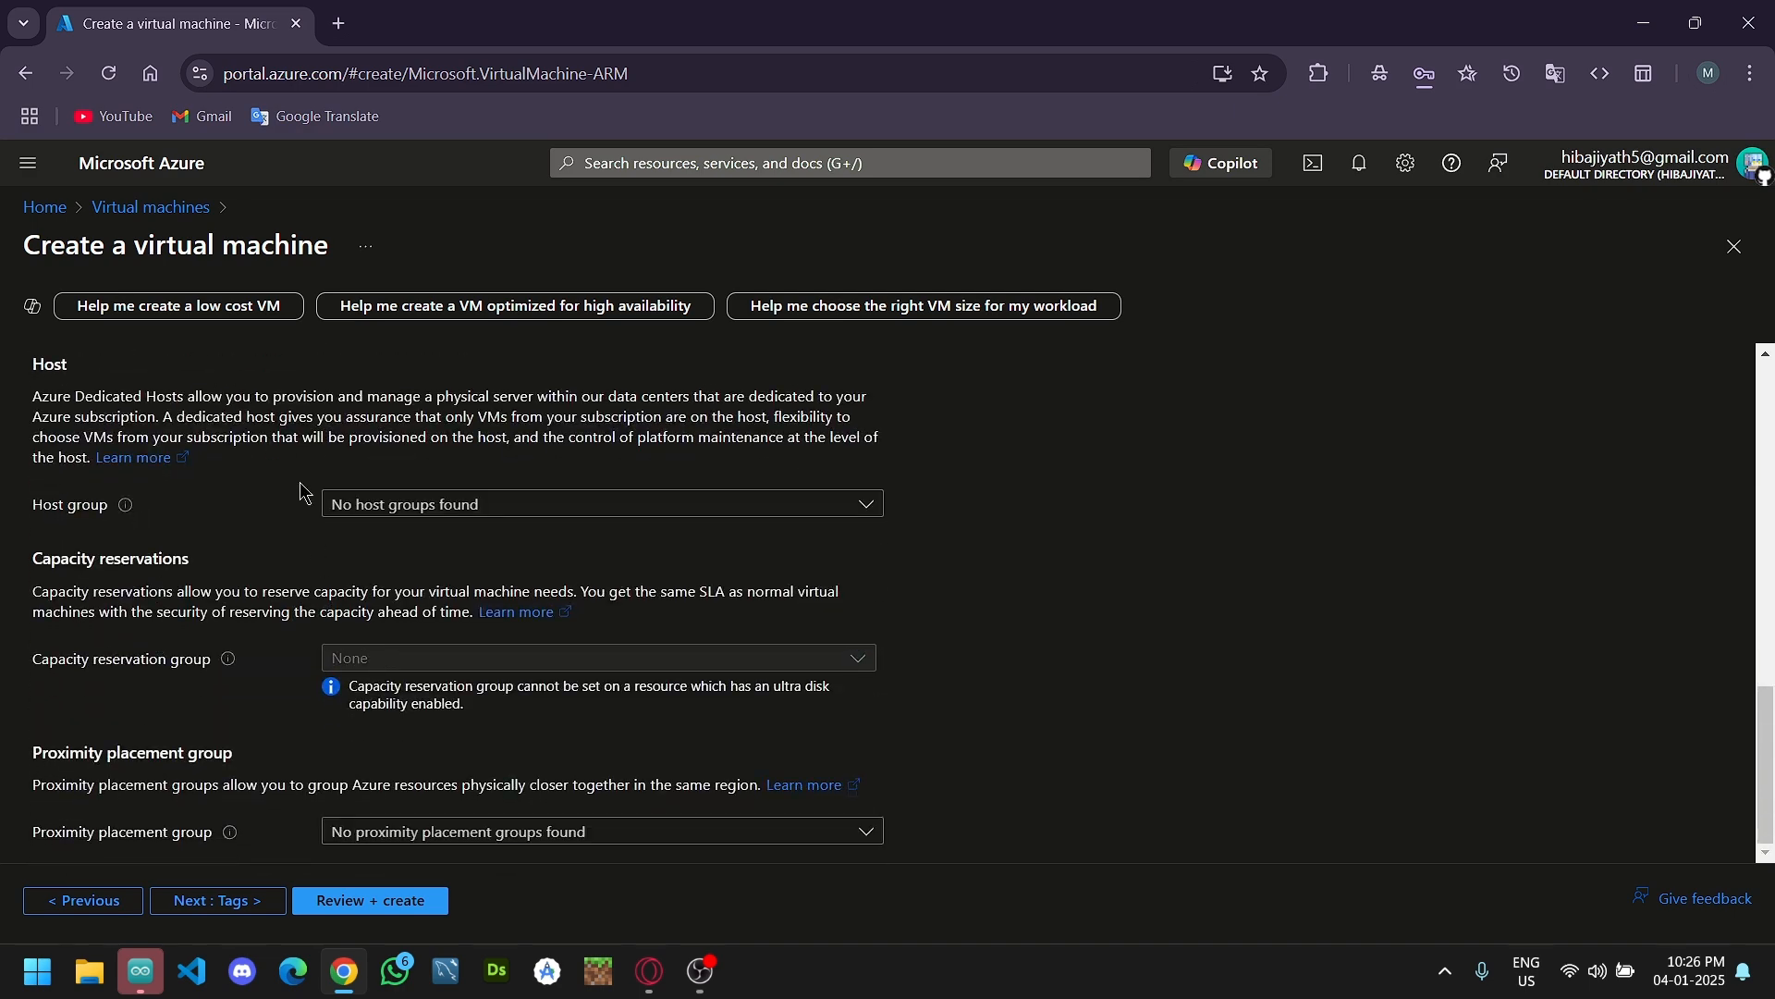
scroll(303, 494, up, 4)
scroll(302, 494, down, 5)
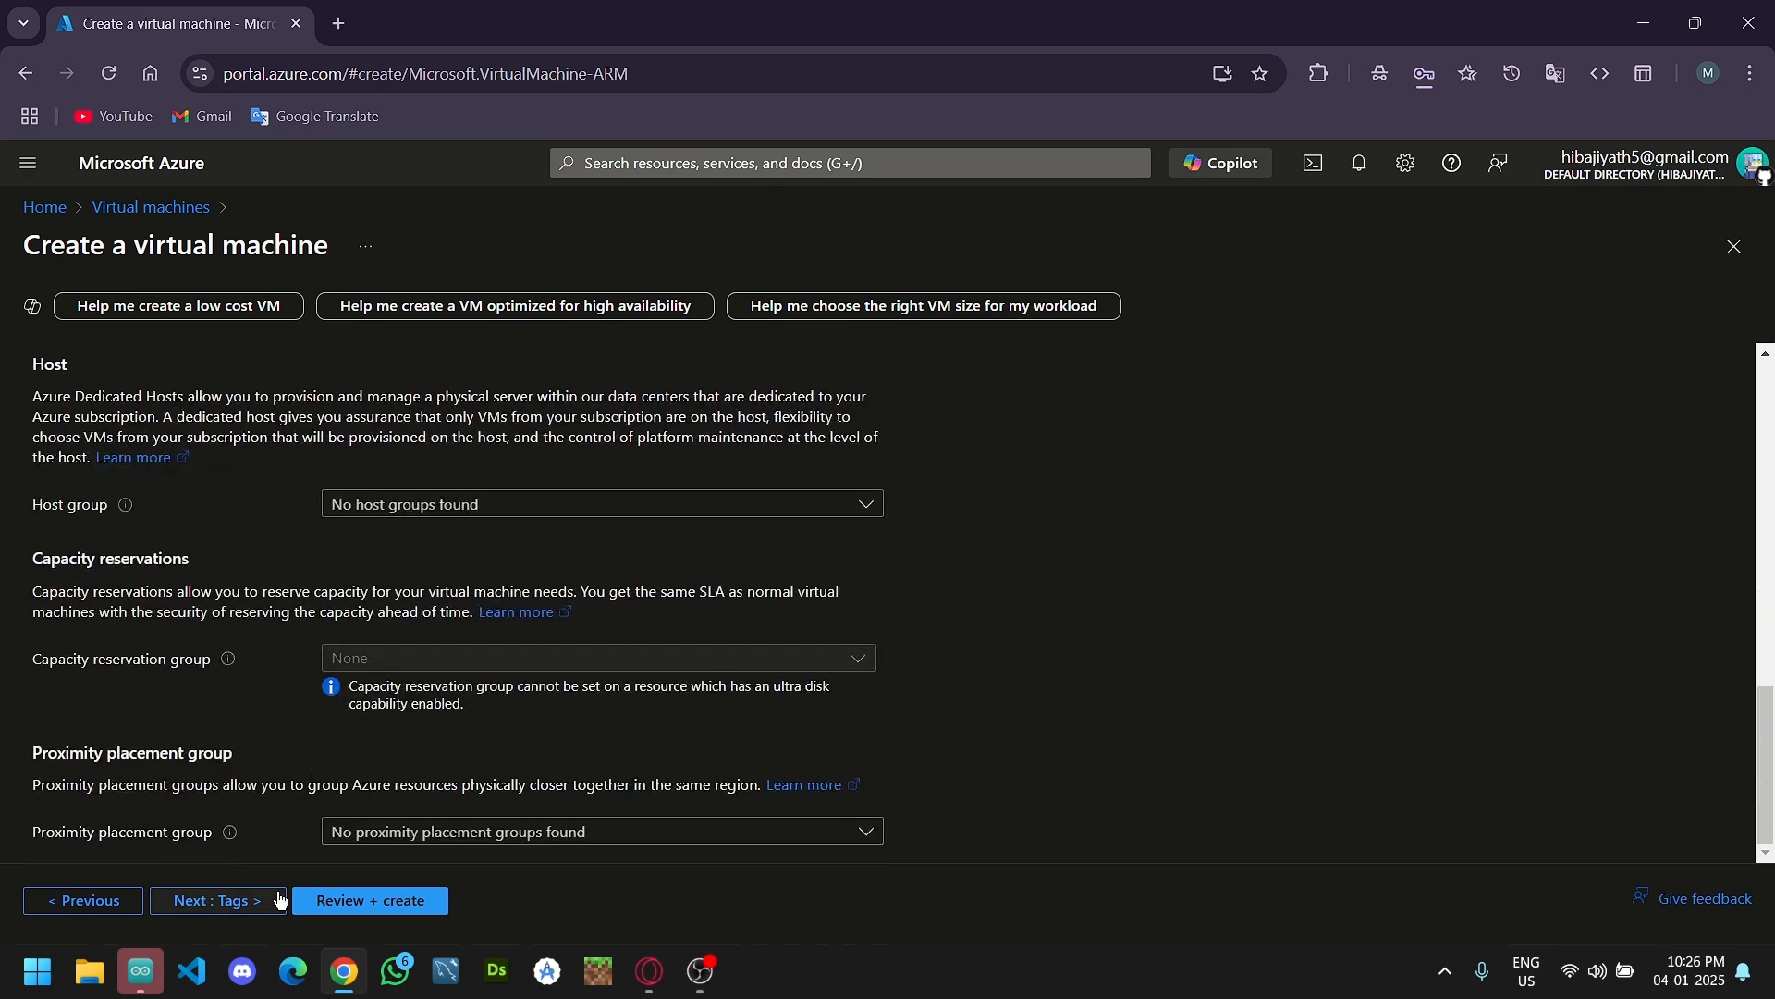
click(280, 900)
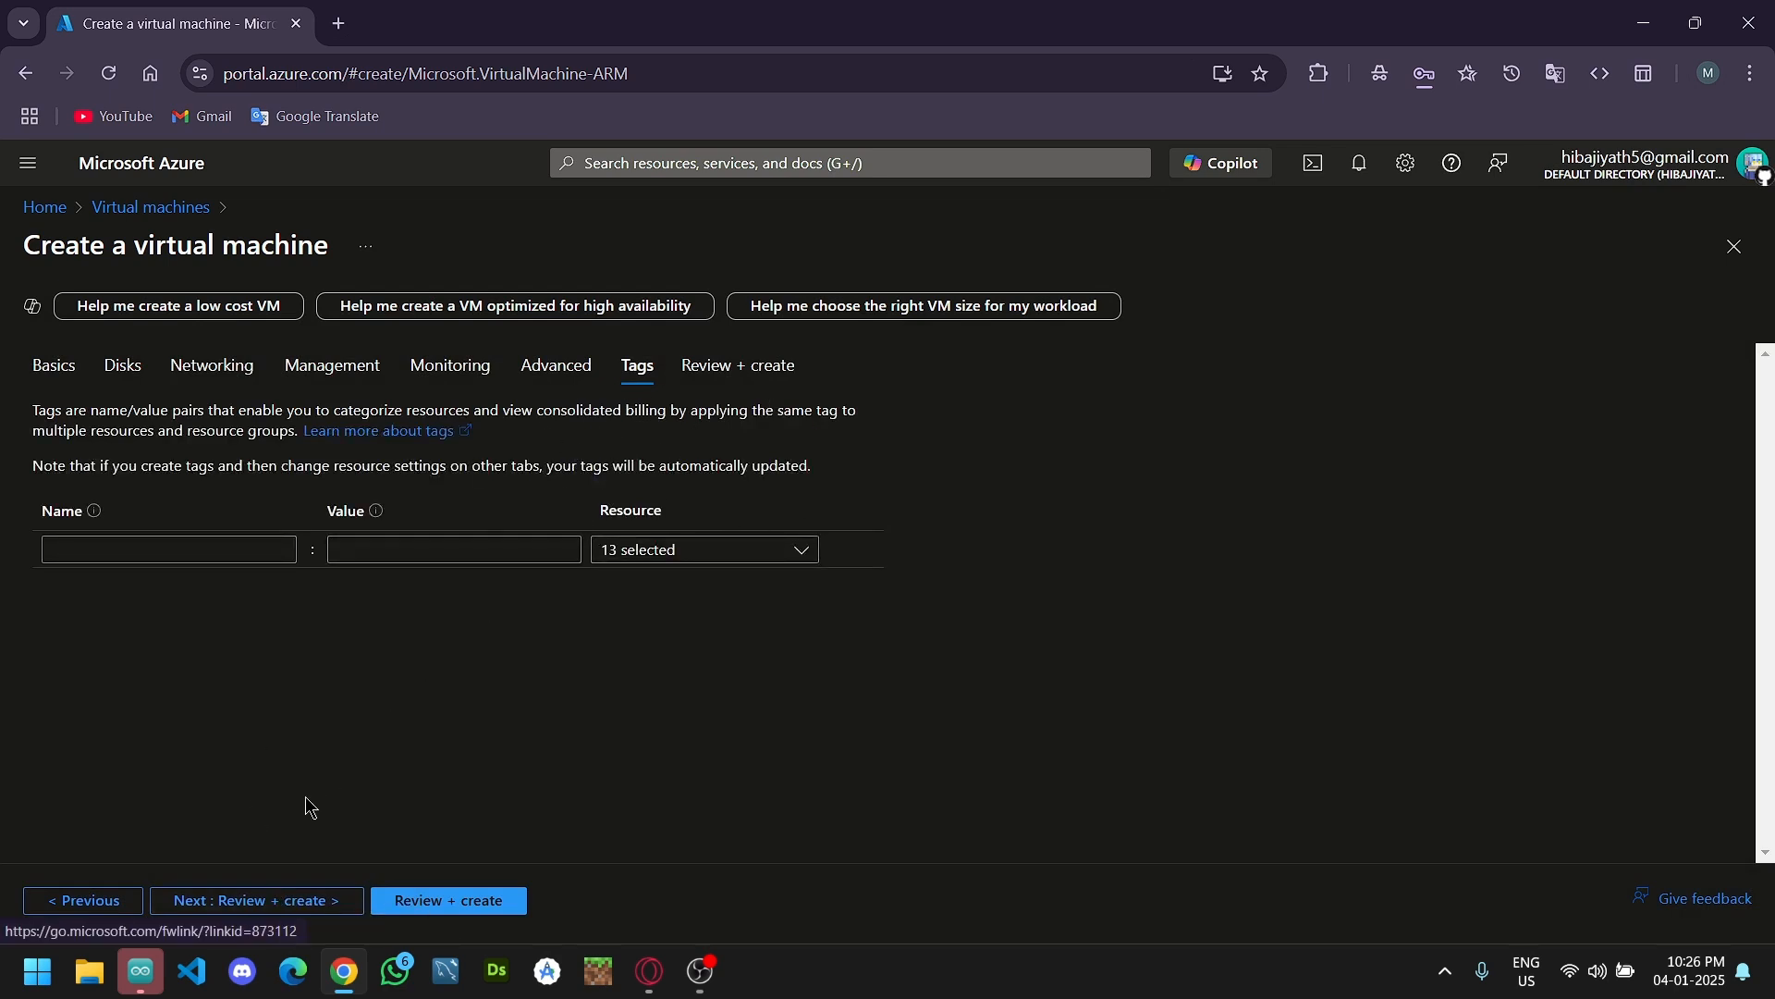
click(298, 899)
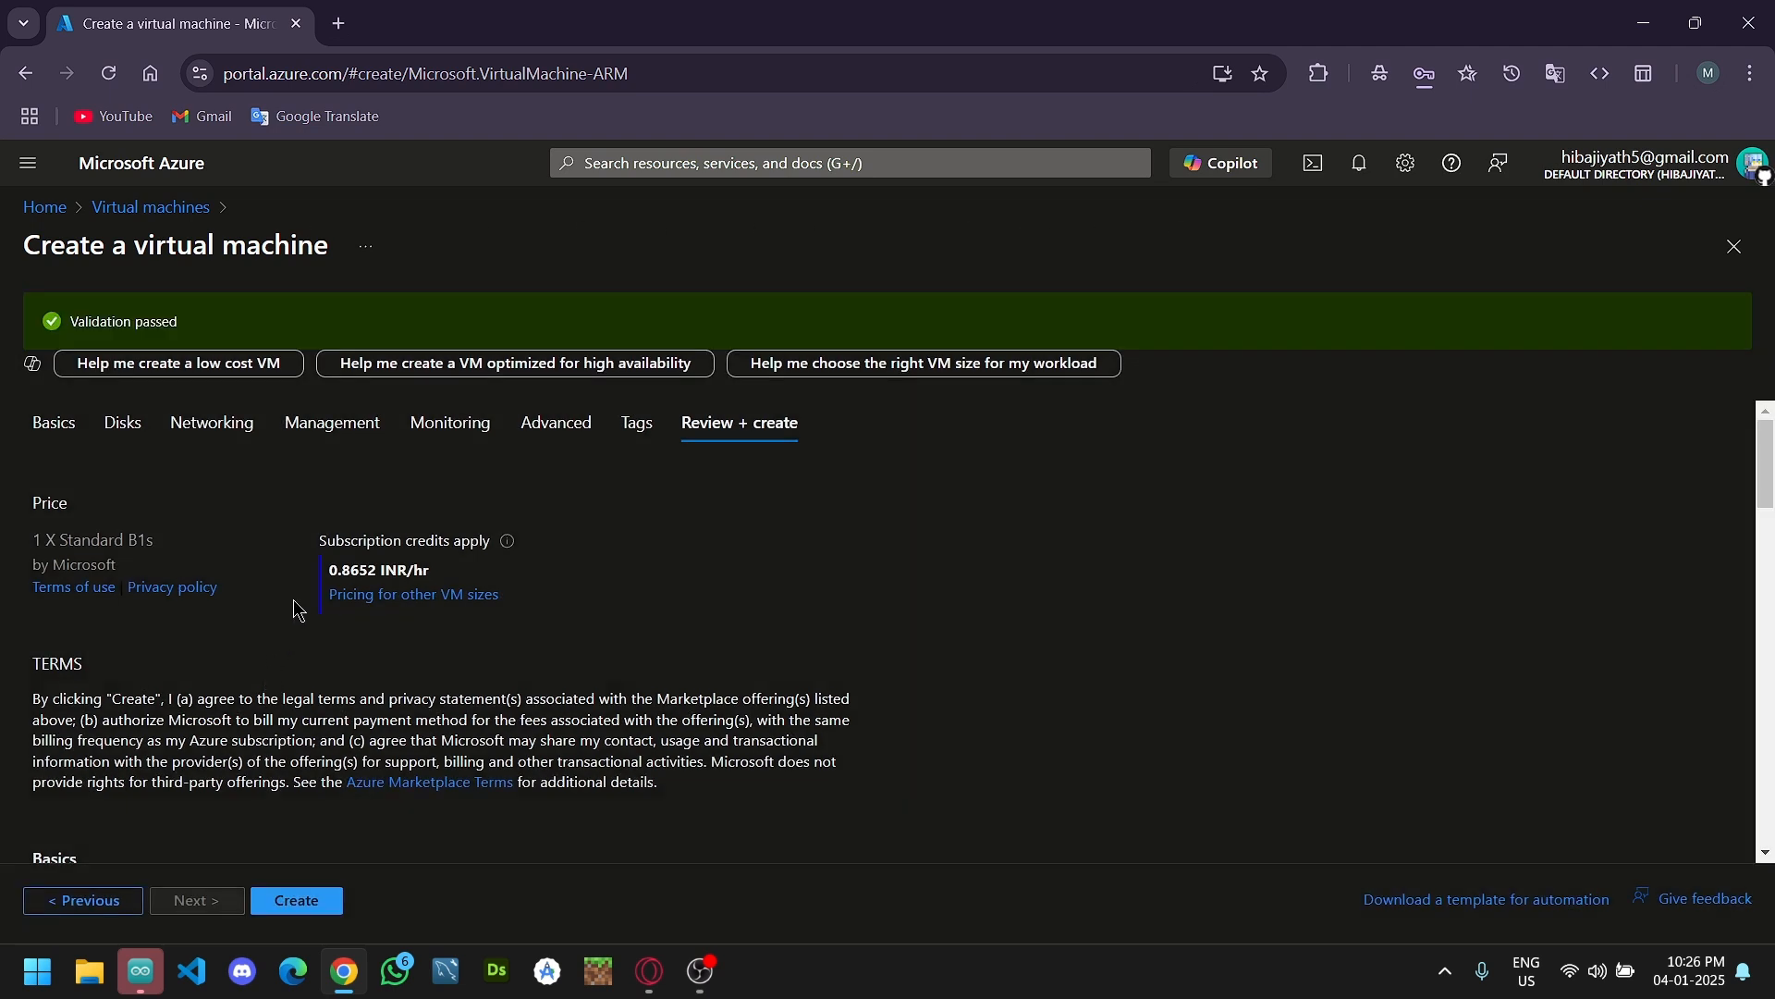
Check the hourly price of the Standard B1s size in the review and create the virtual machine.
triple_click(352, 575)
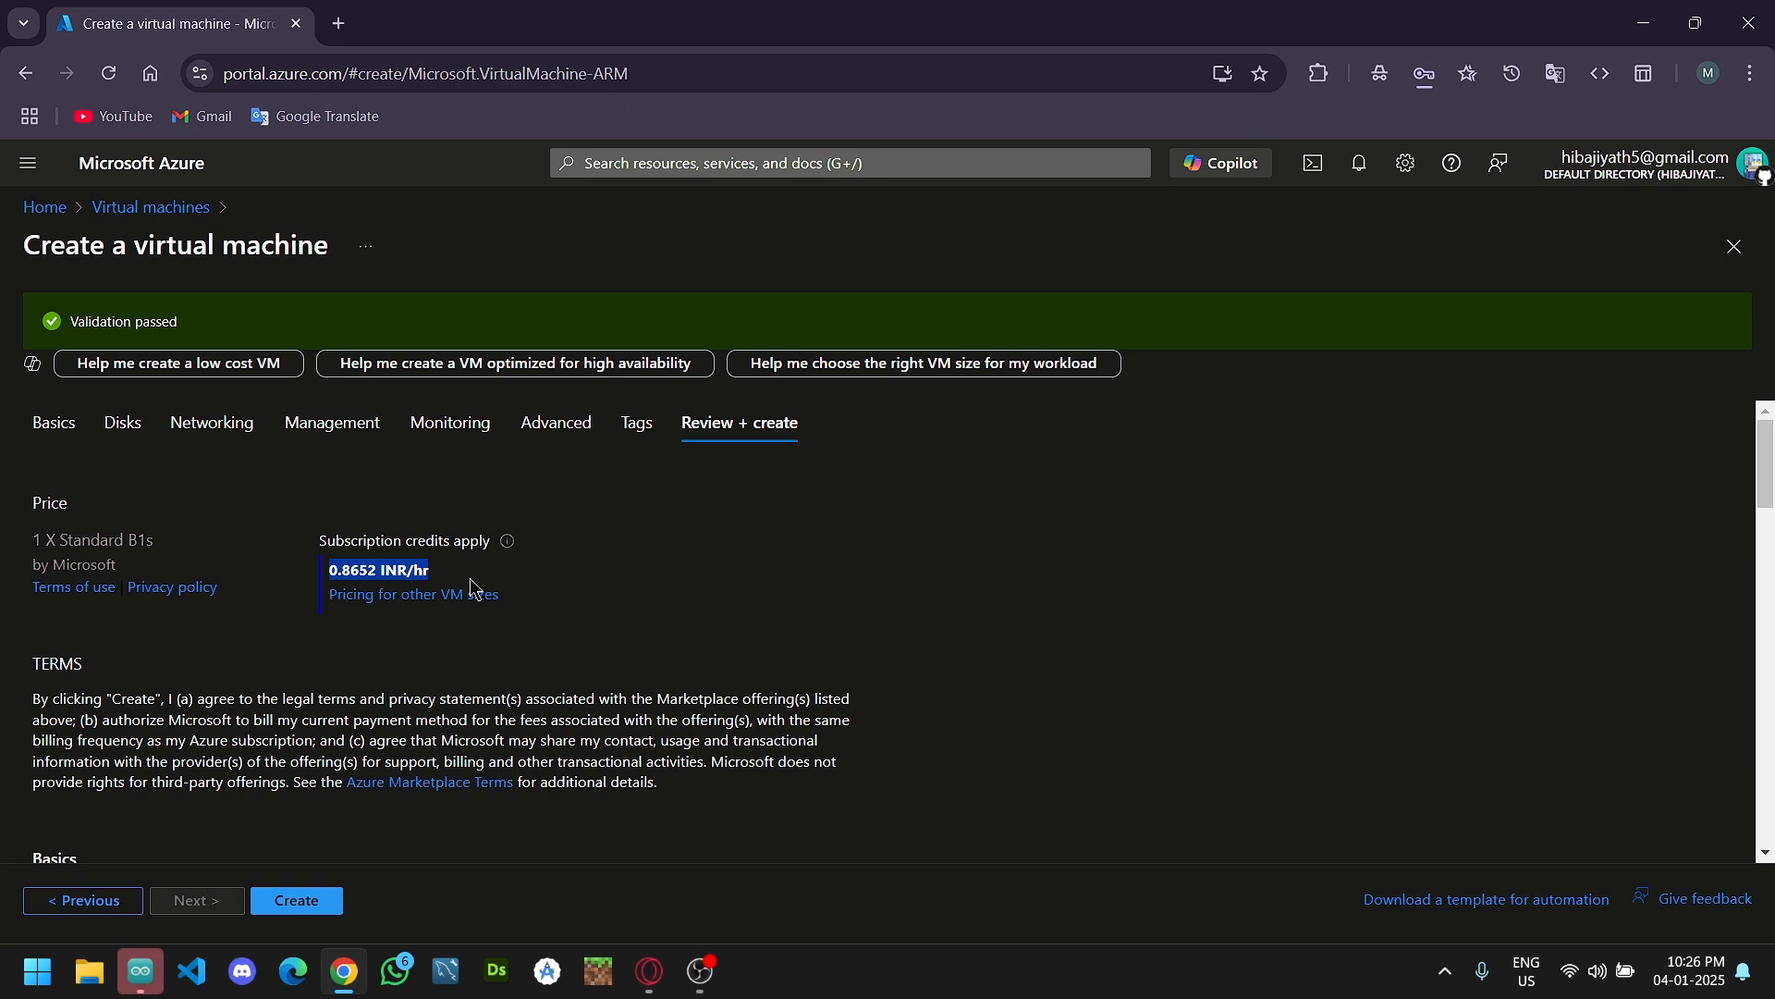
click(387, 580)
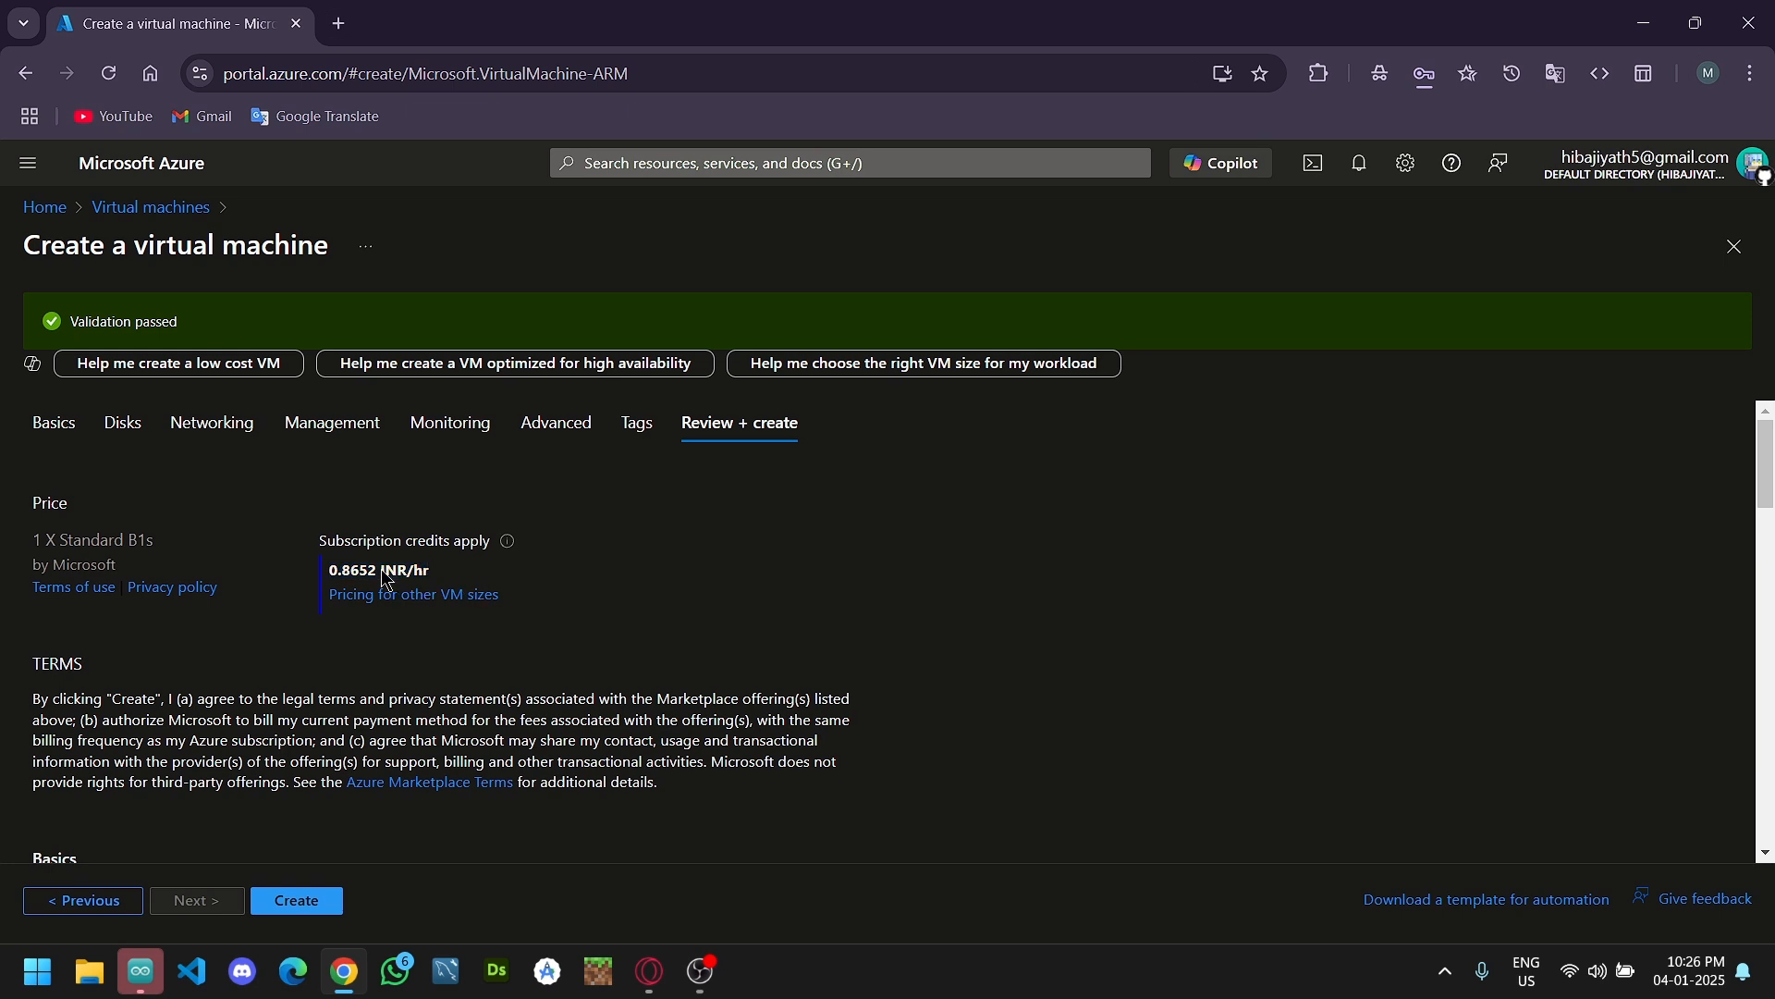
click(305, 904)
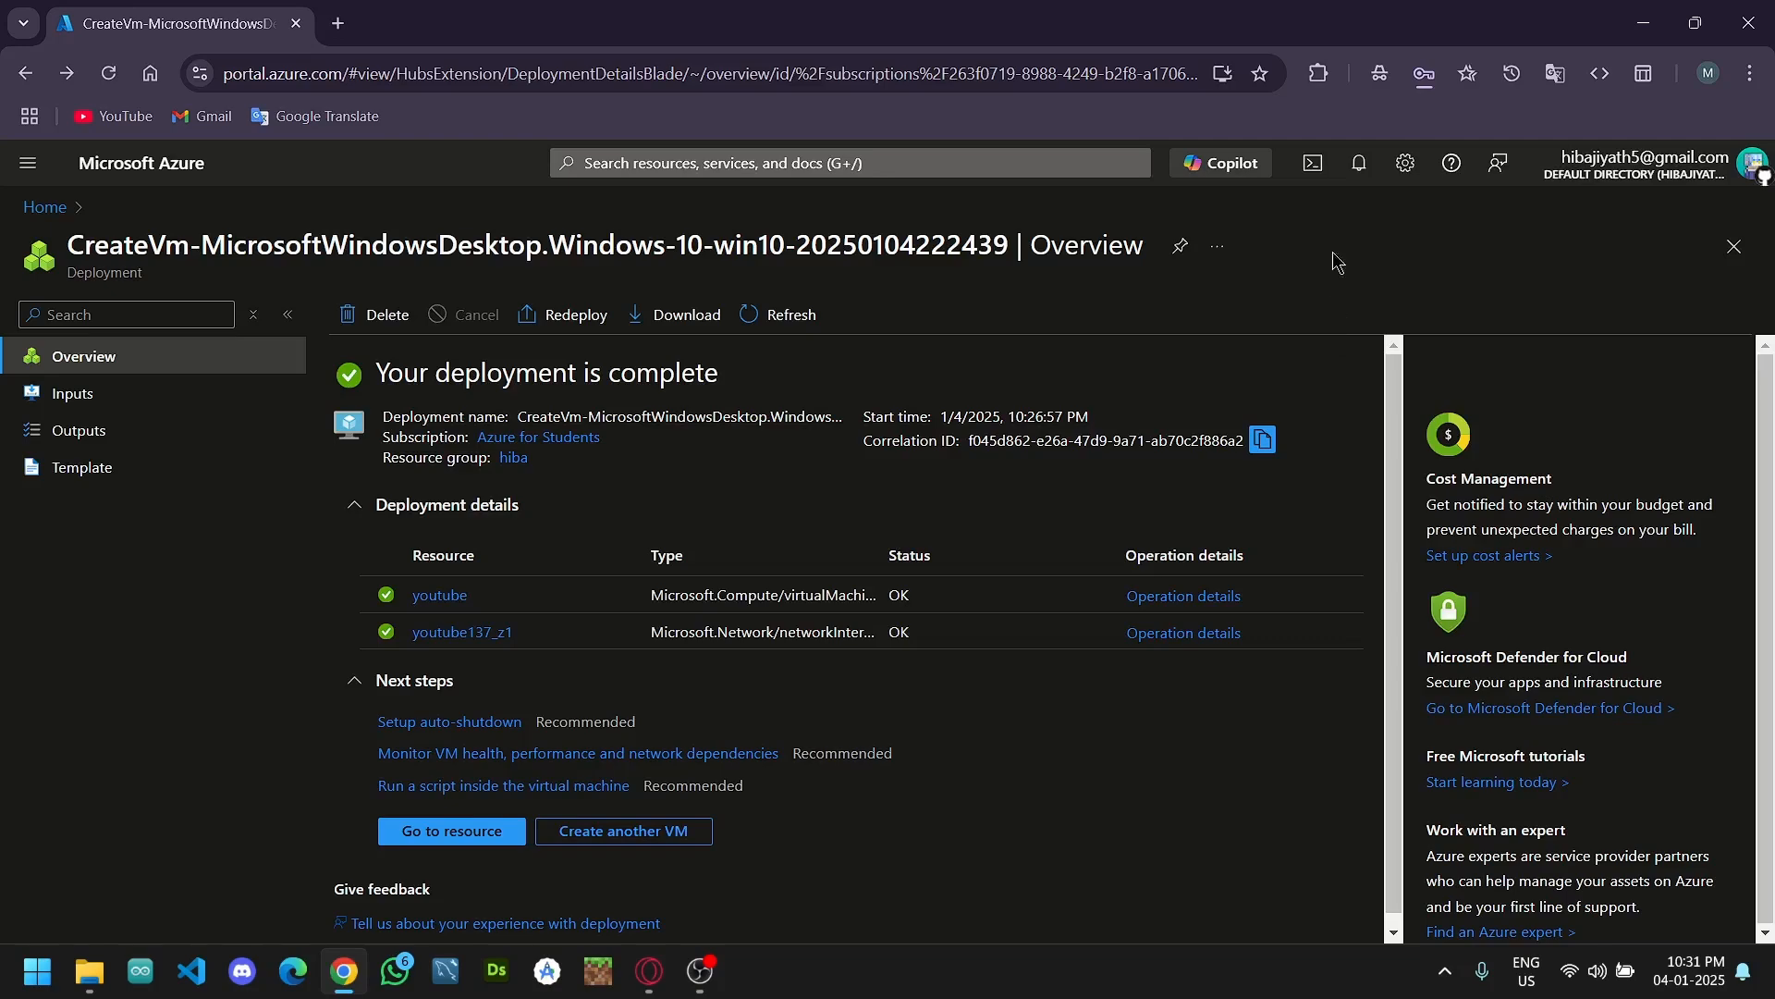
click(1358, 163)
click(1358, 163)
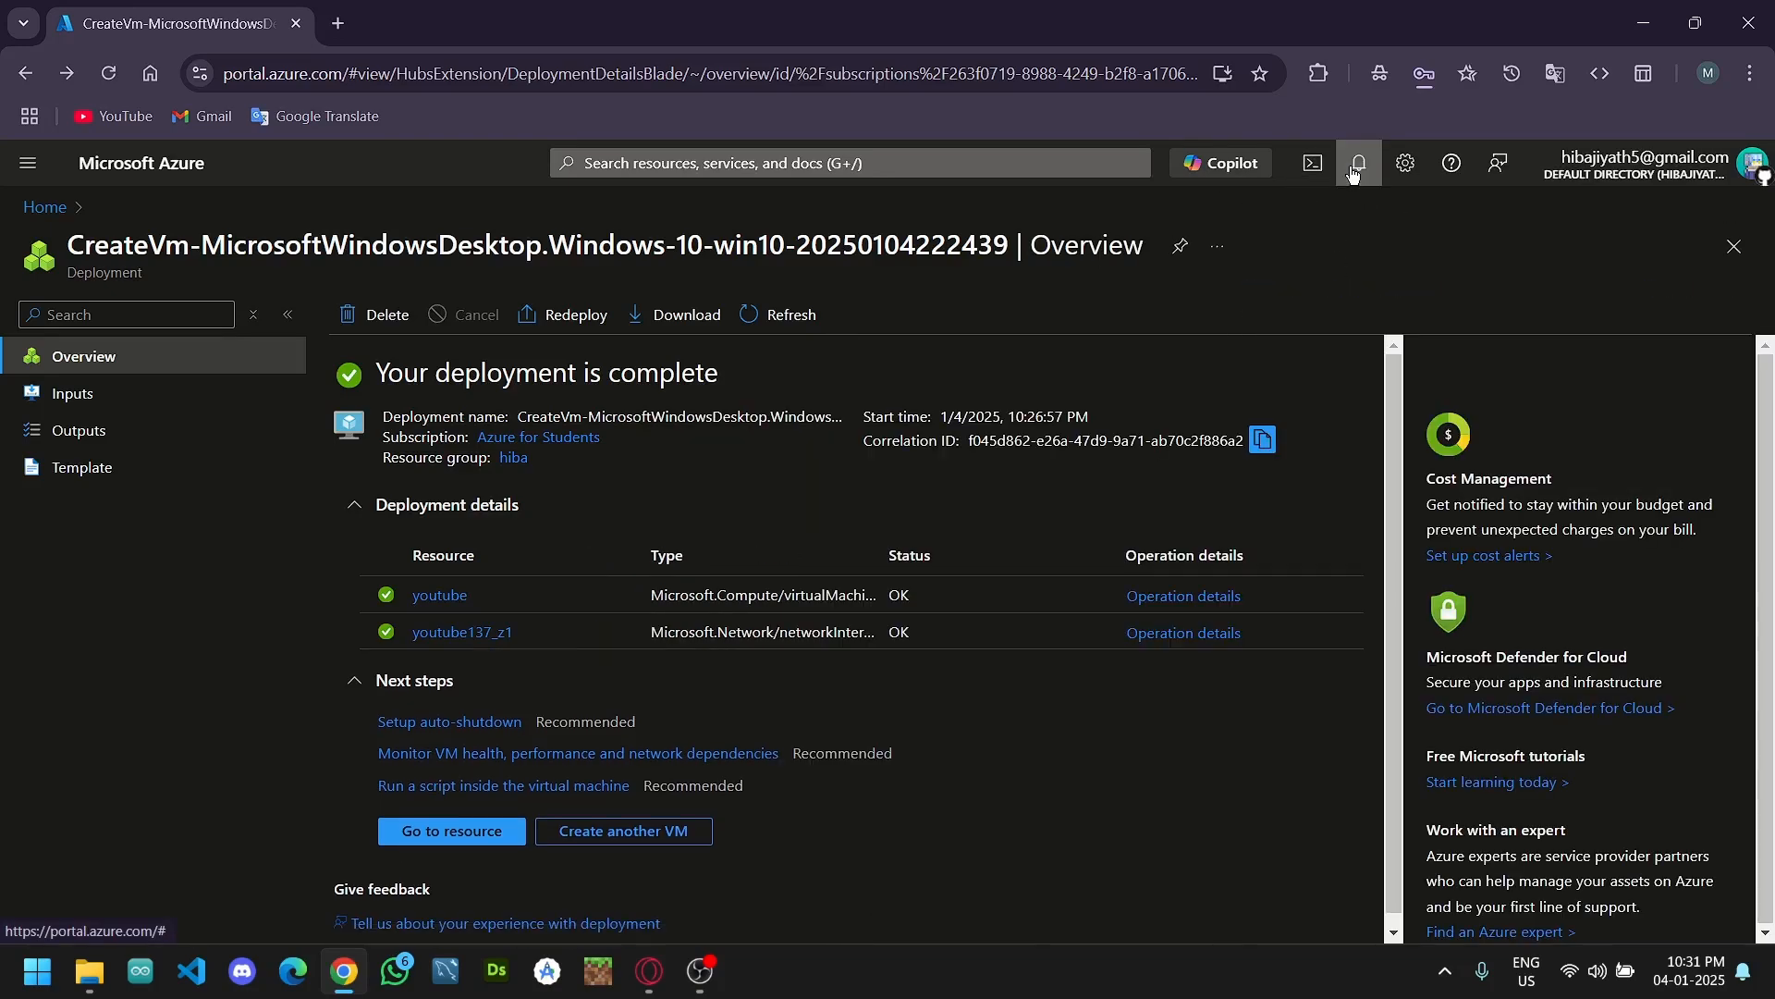
Go to the deployed youtube virtual machine, open its Connect page and download the RDP file for Native RDP.
click(504, 833)
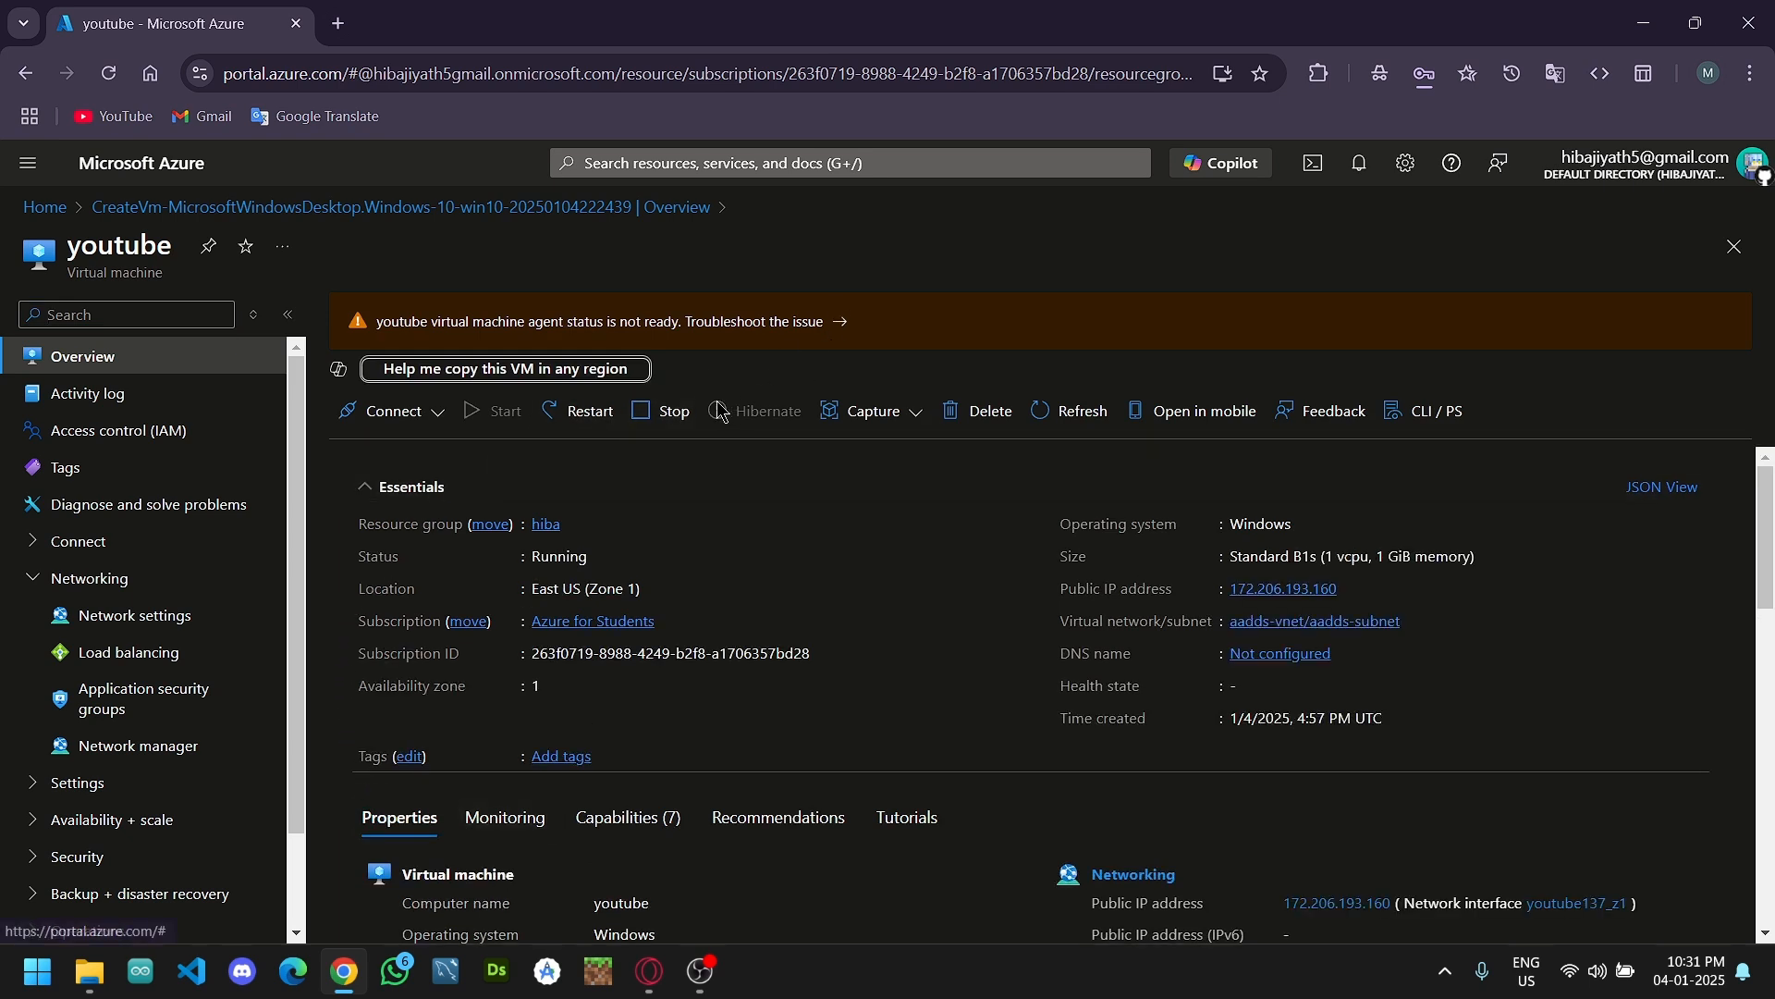
click(447, 424)
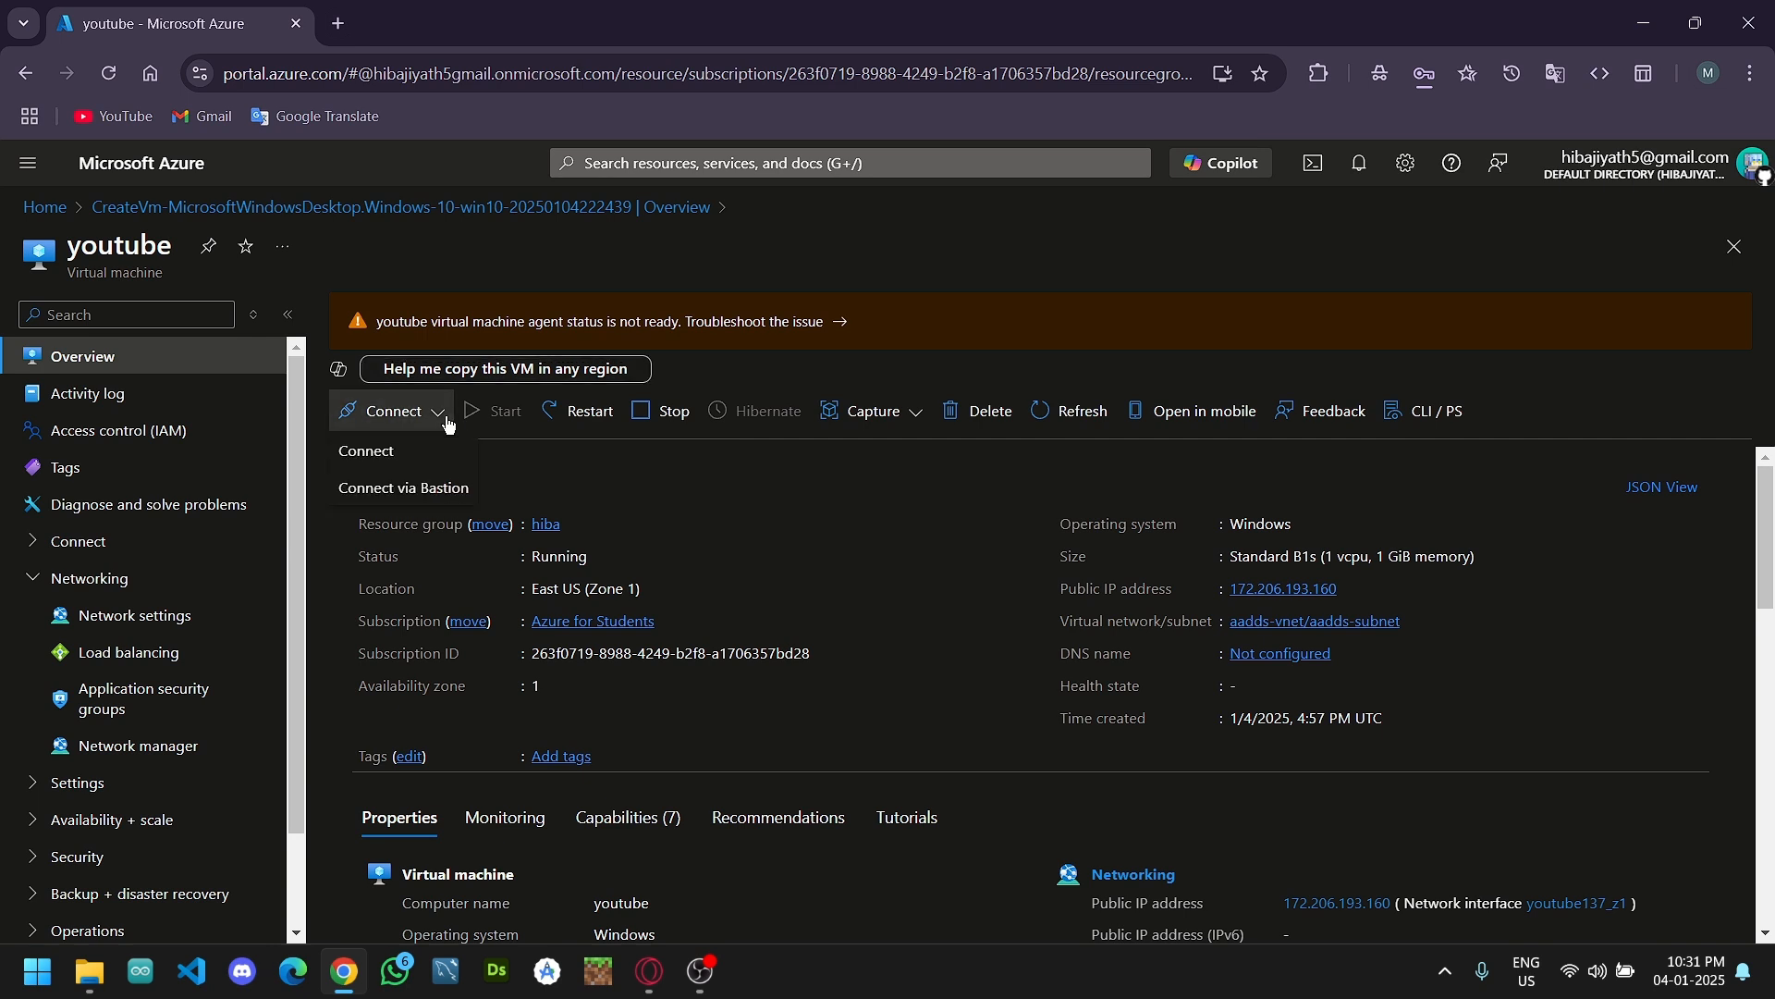
click(390, 456)
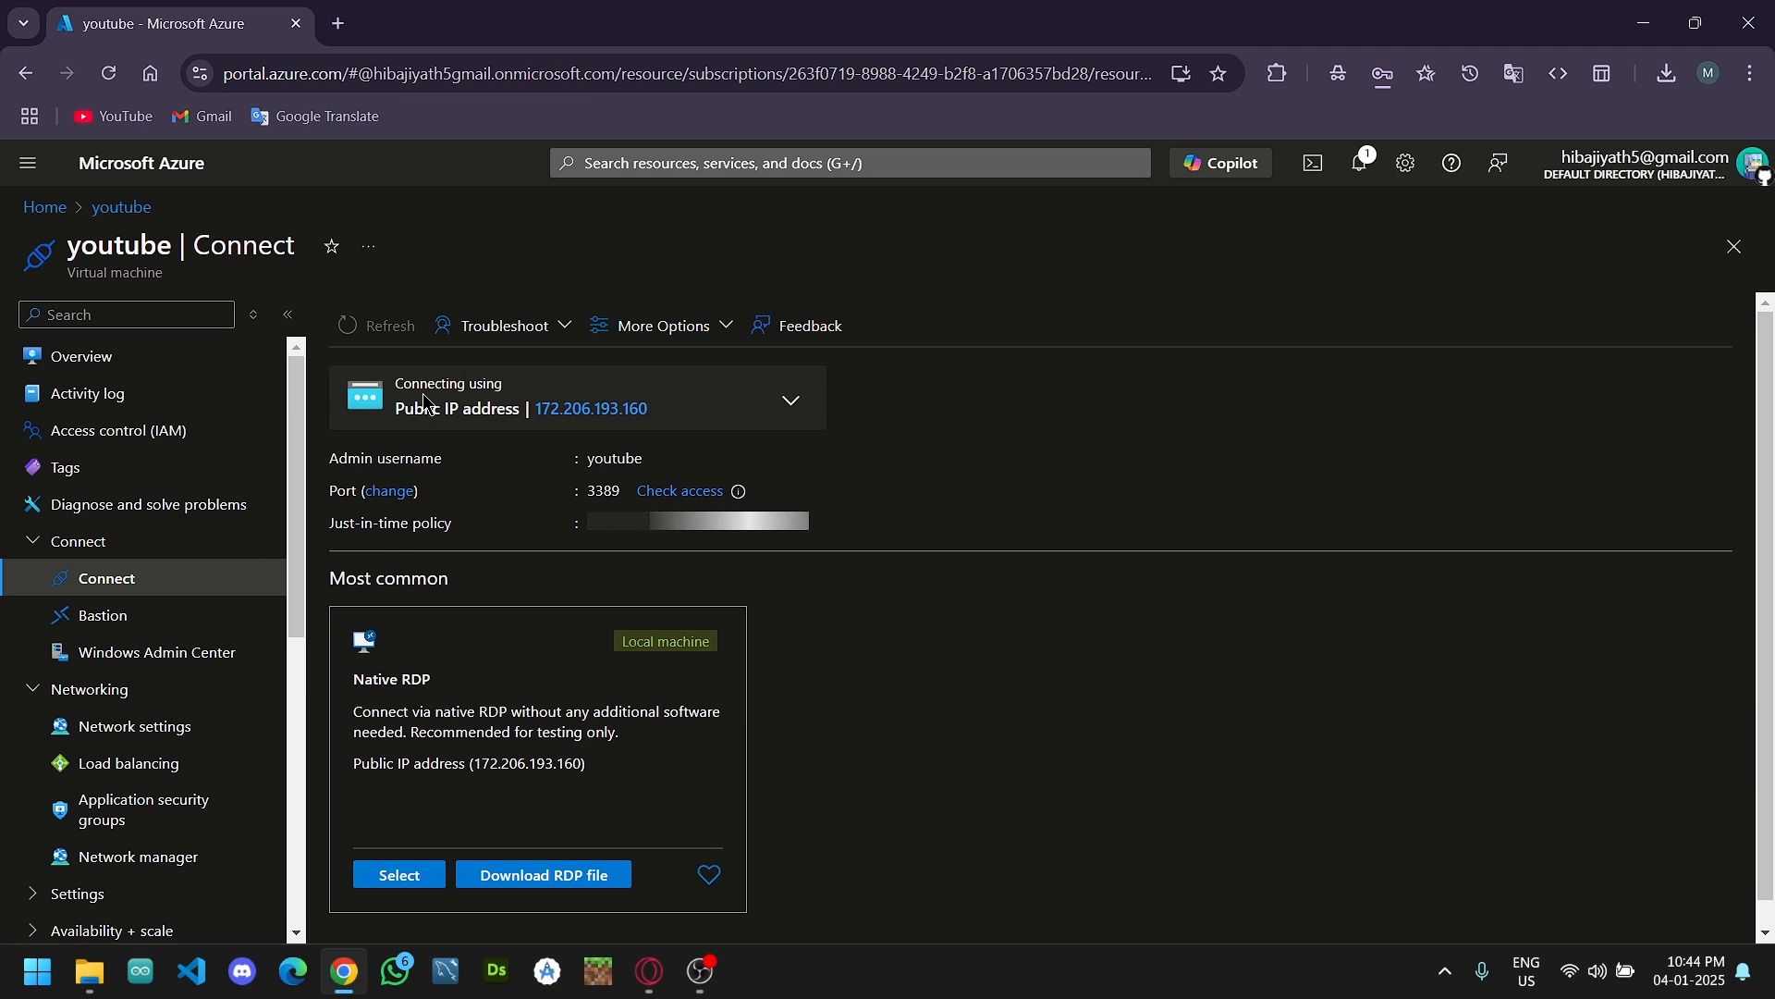
click(523, 870)
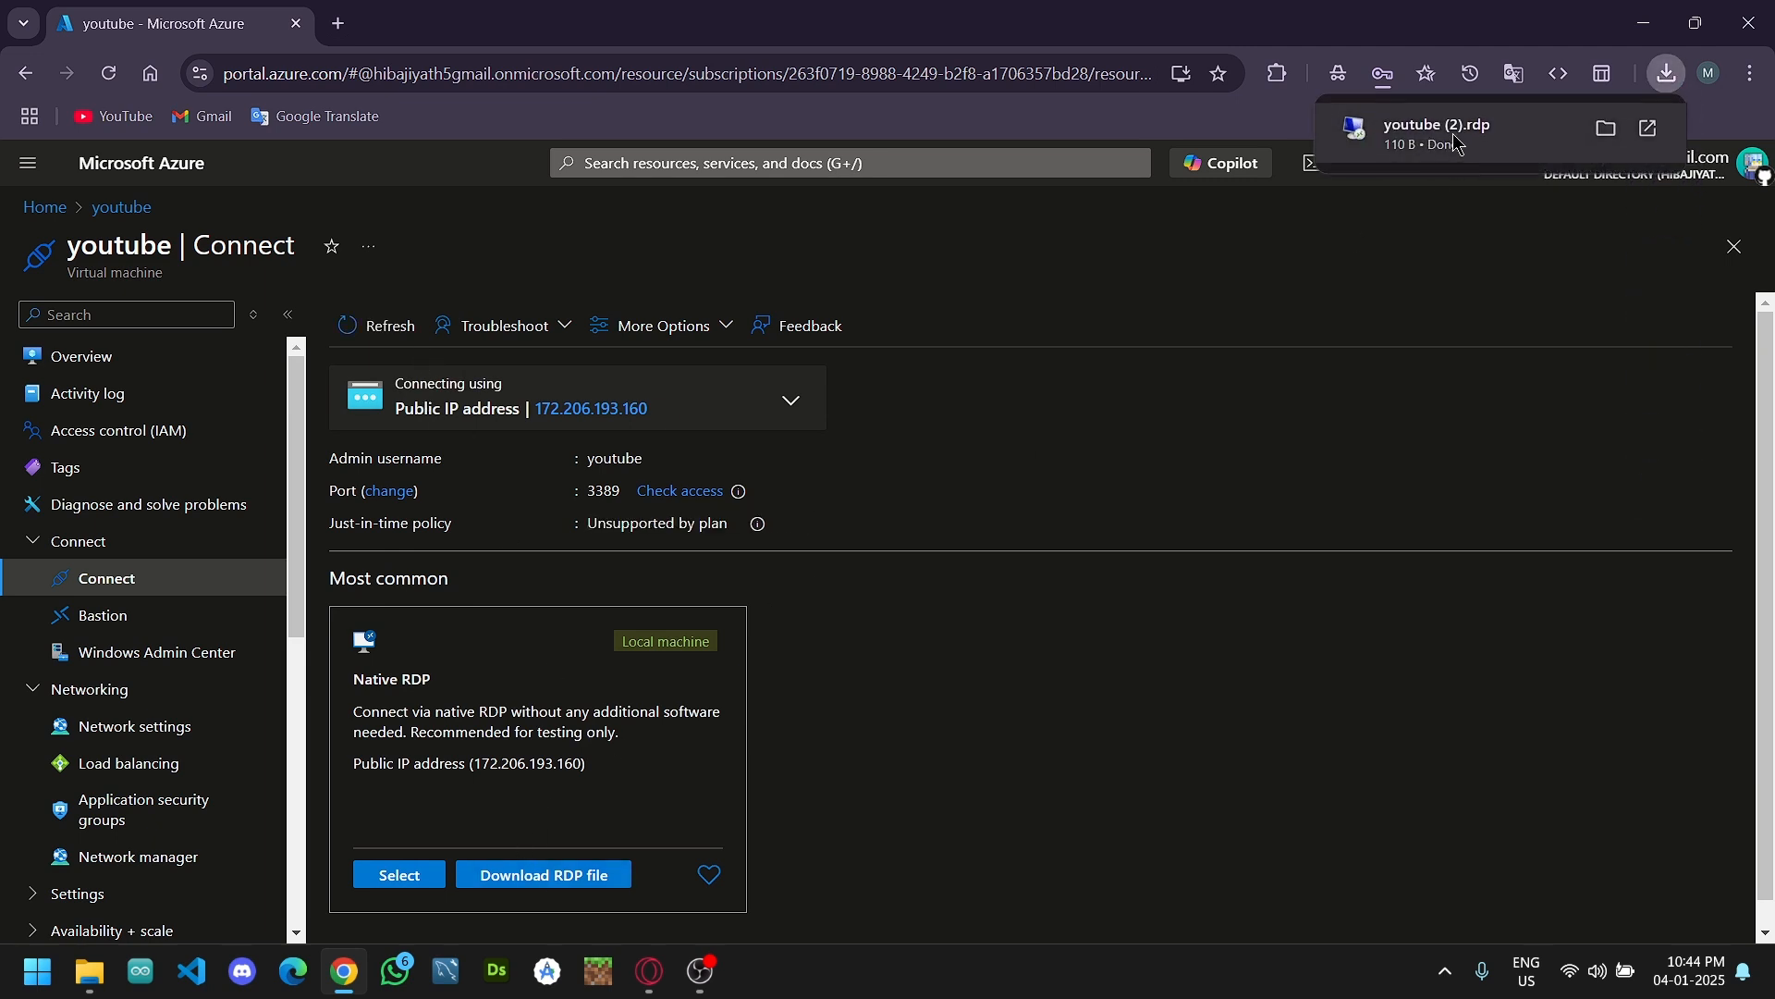
Open the downloaded RDP file, connect with the admin account's password despite the security warnings, and accept the default privacy settings on the virtual machine.
click(1457, 142)
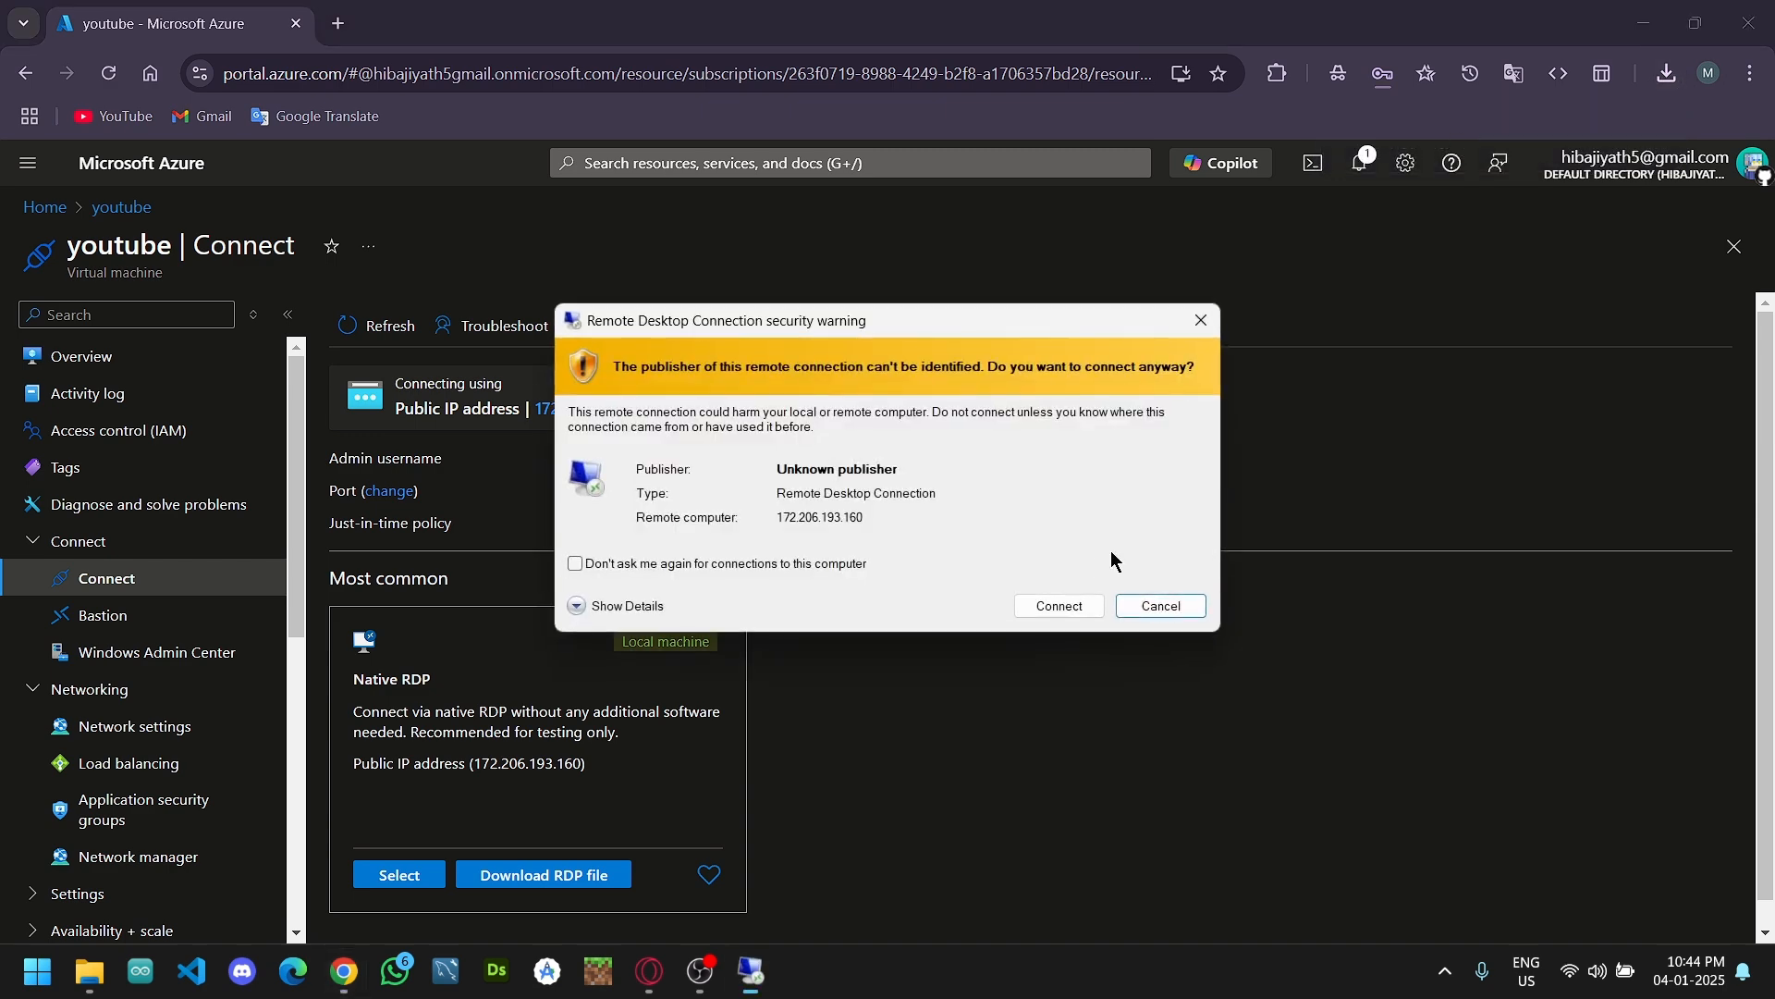
click(1075, 612)
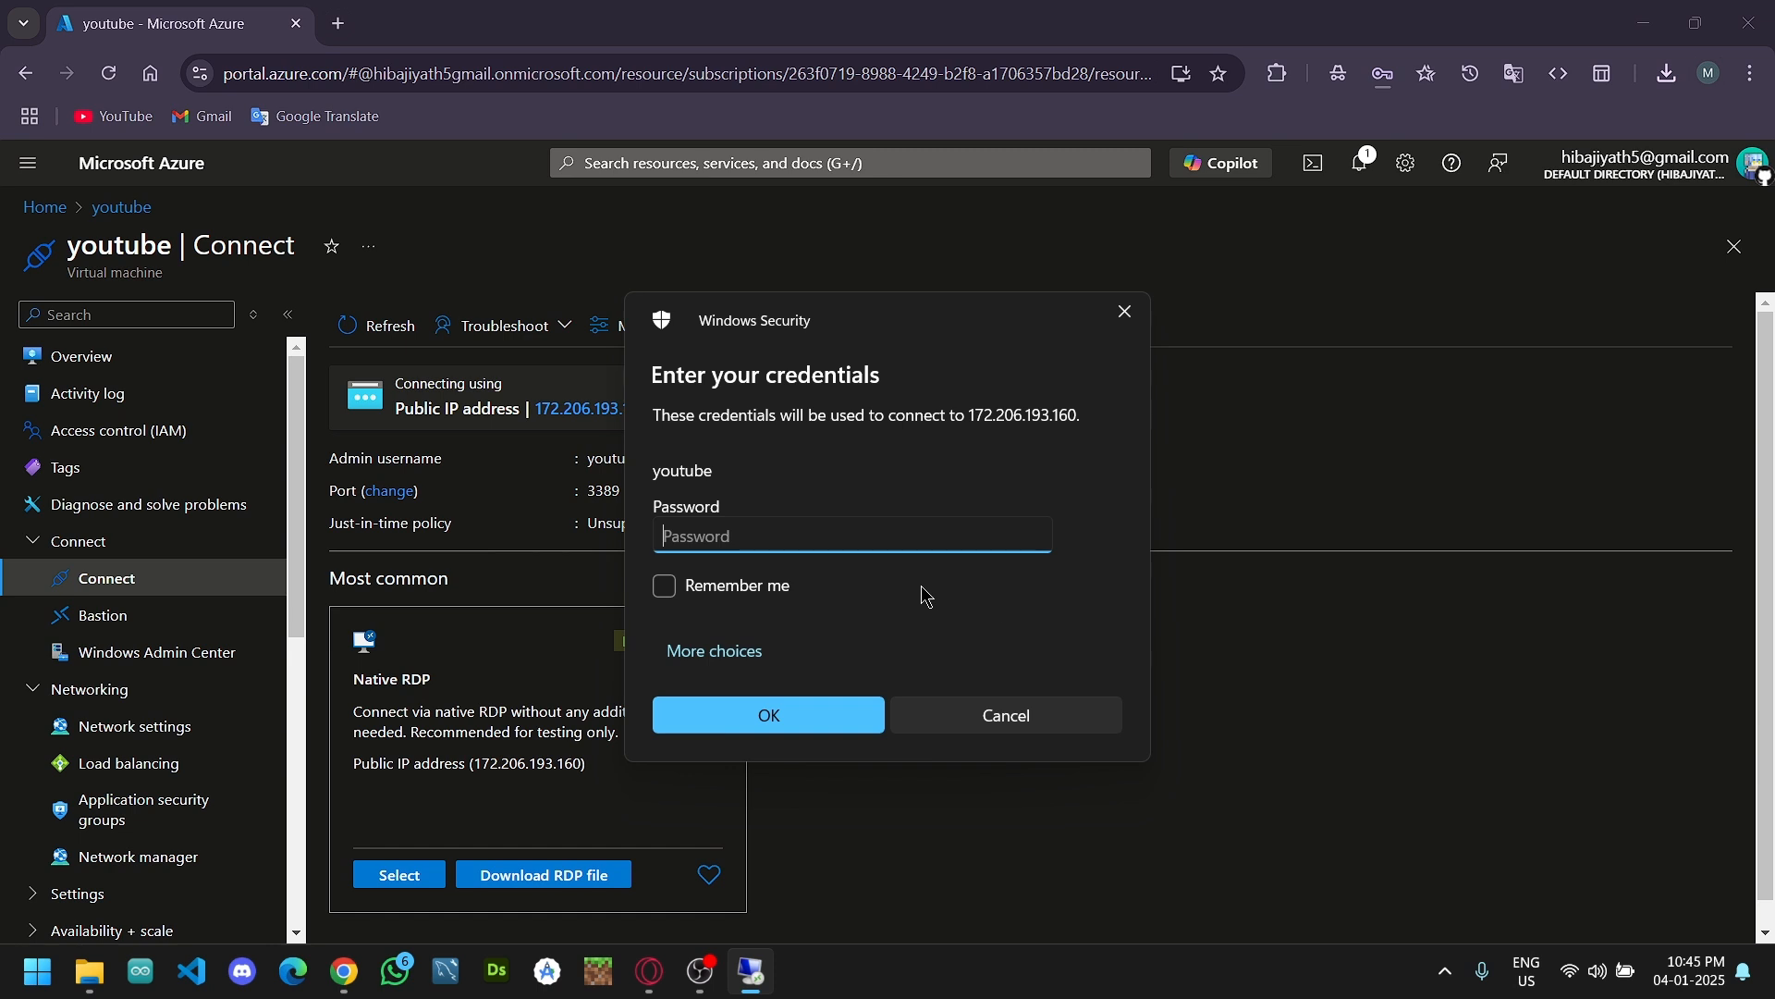
key(Caps_Lock)
text(•)
key(Caps_Lock)
text(•••••••••••)
key(Return)
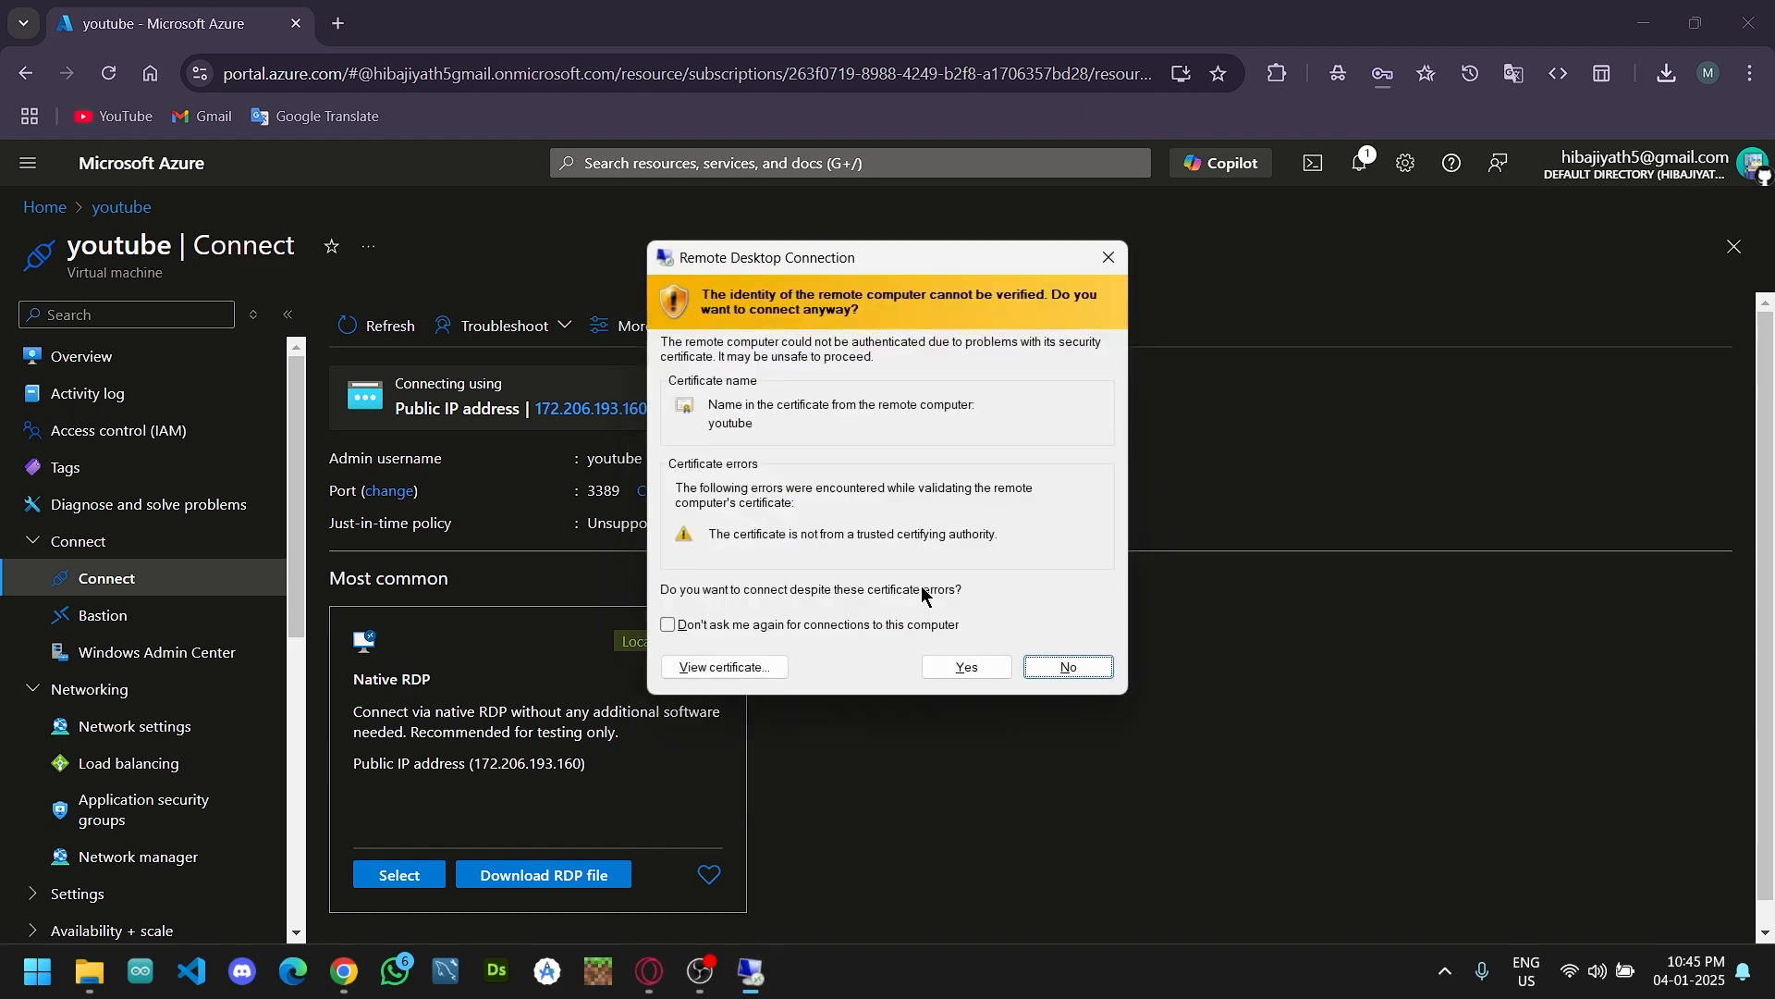
click(1004, 673)
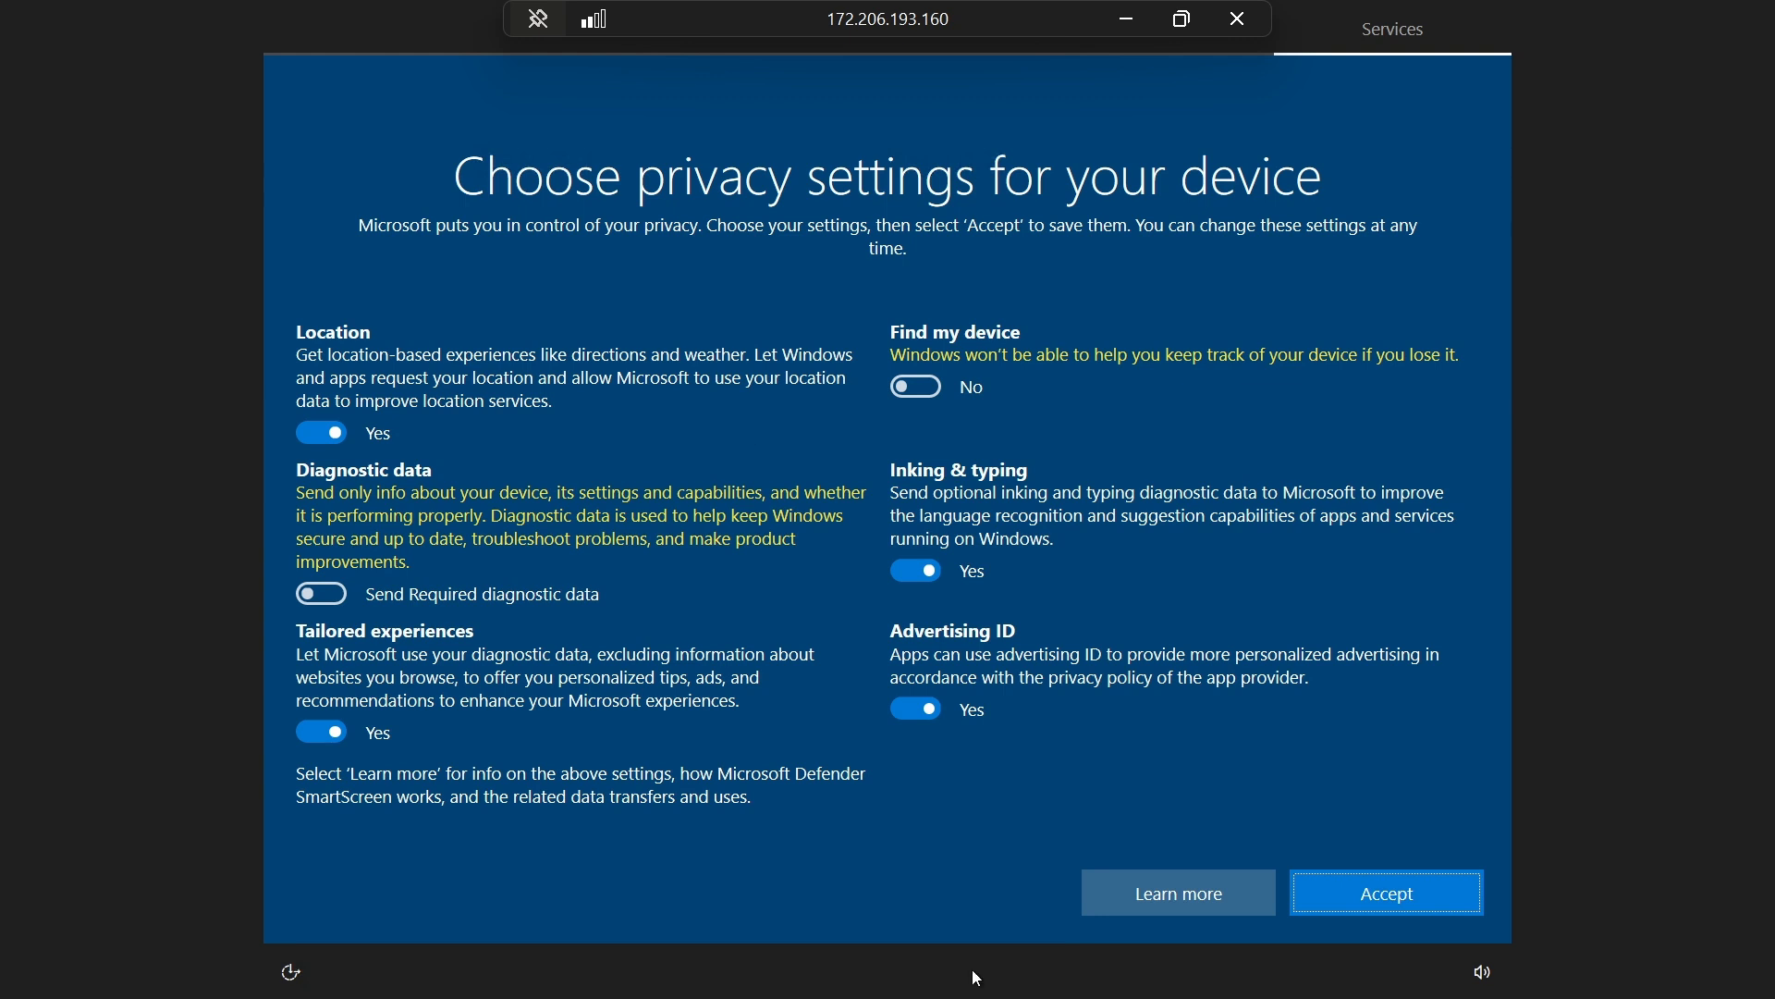
click(1391, 913)
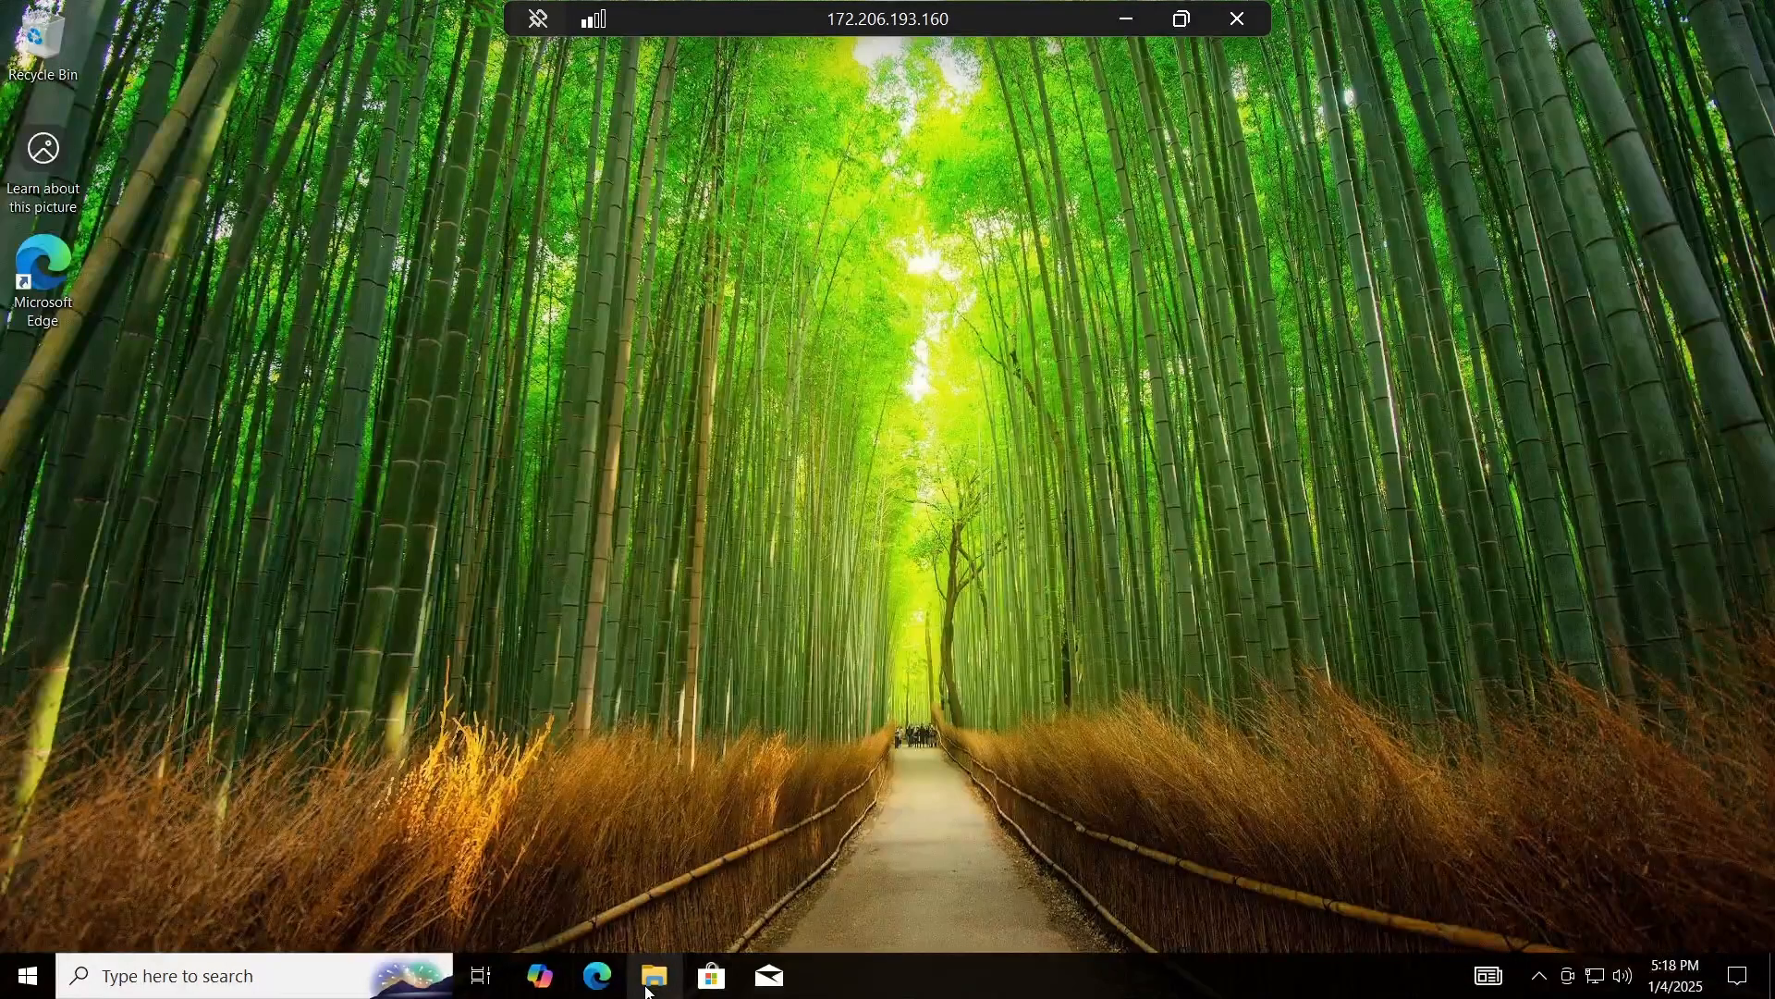
Open File Explorer on the virtual machine, close the duplicate windows and examine the drives under This PC.
click(647, 989)
click(647, 989)
click(647, 989)
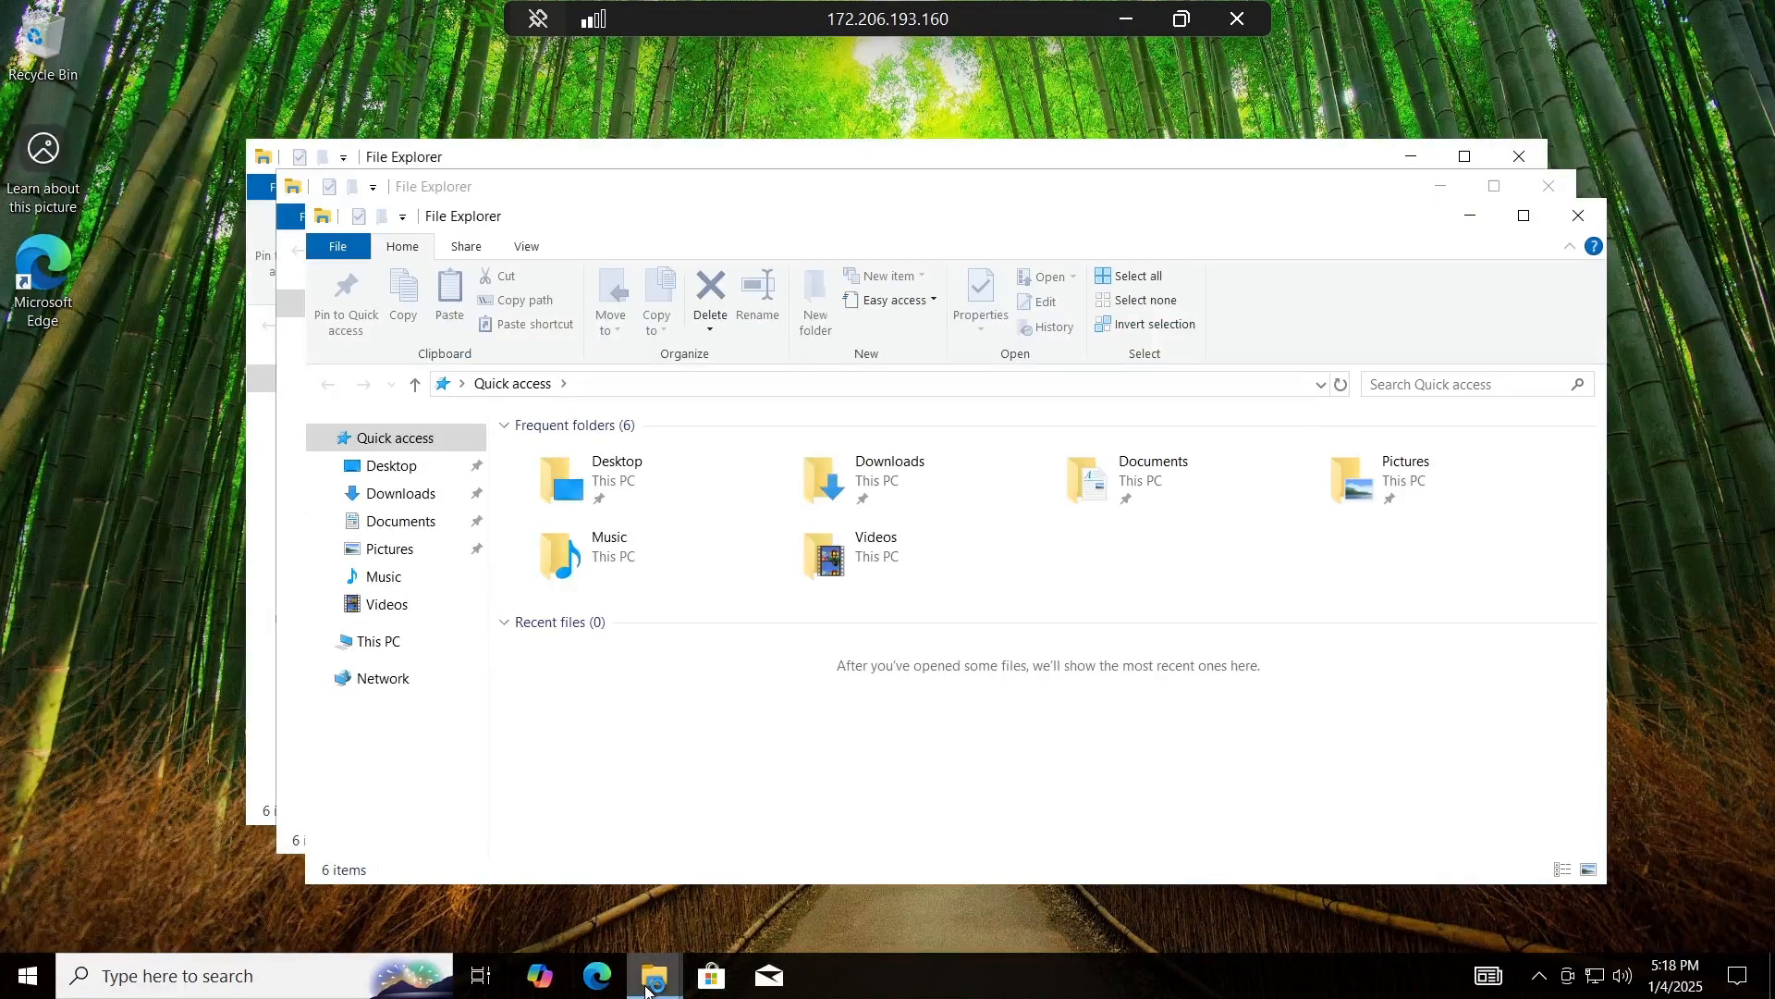
click(1576, 219)
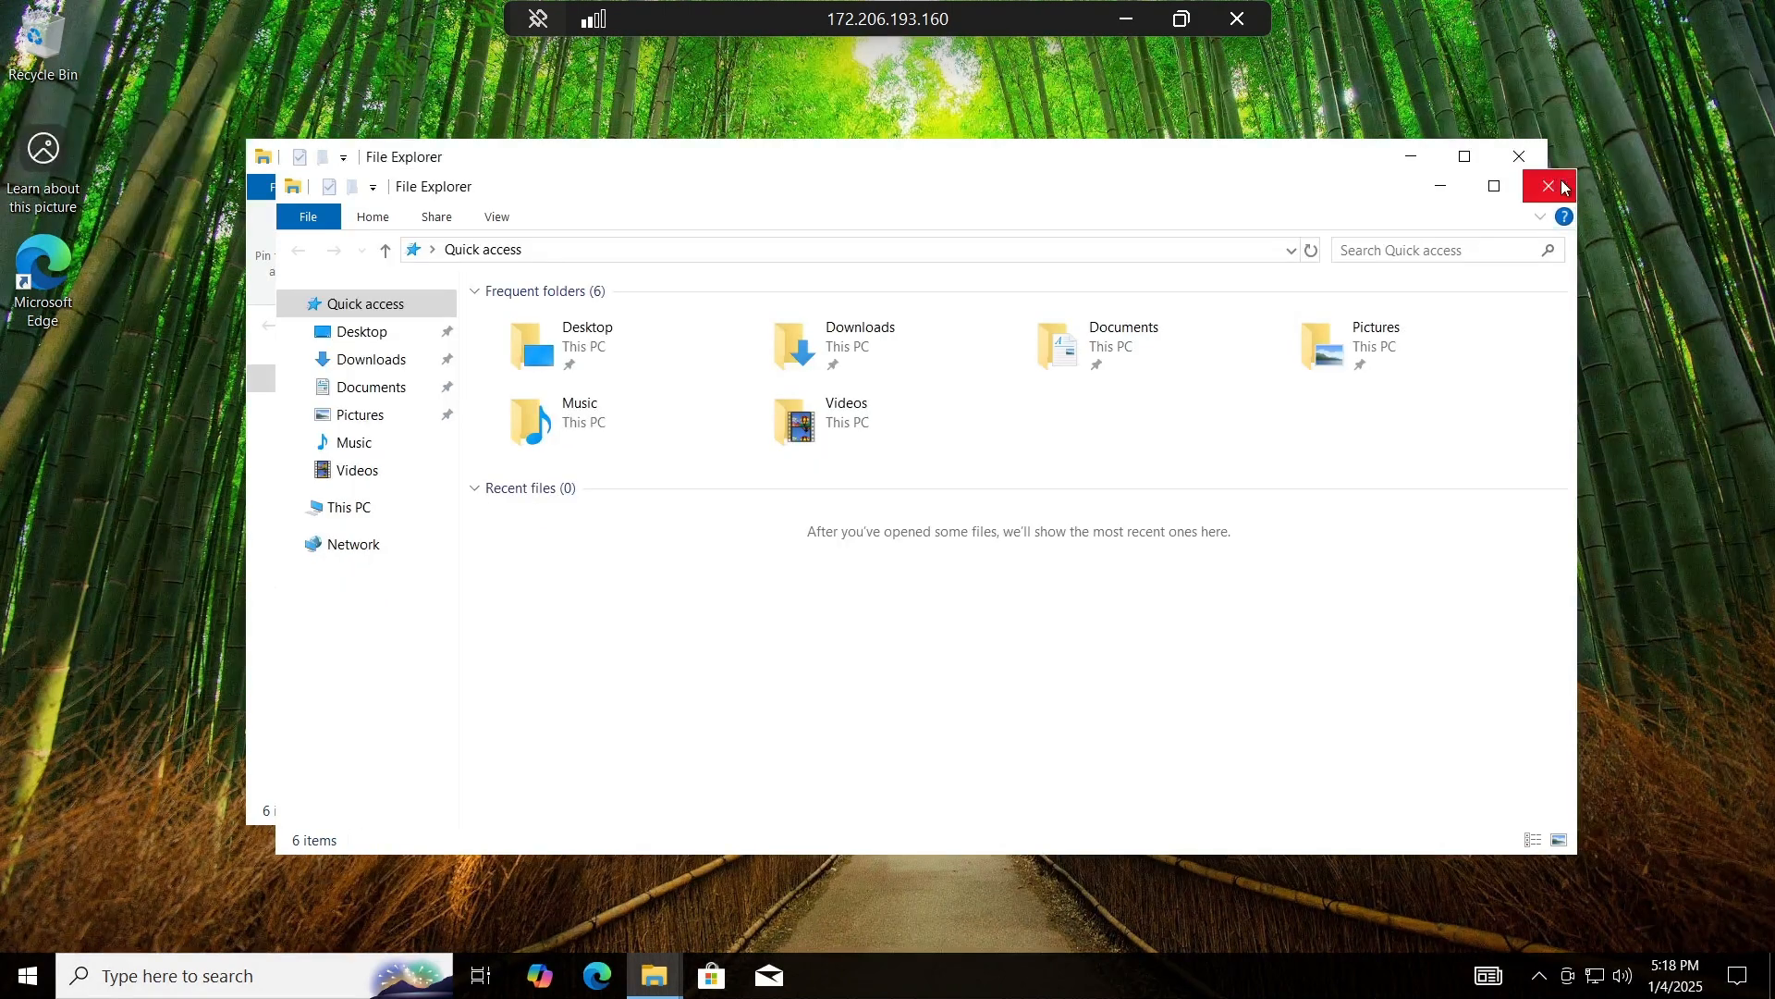
click(1563, 187)
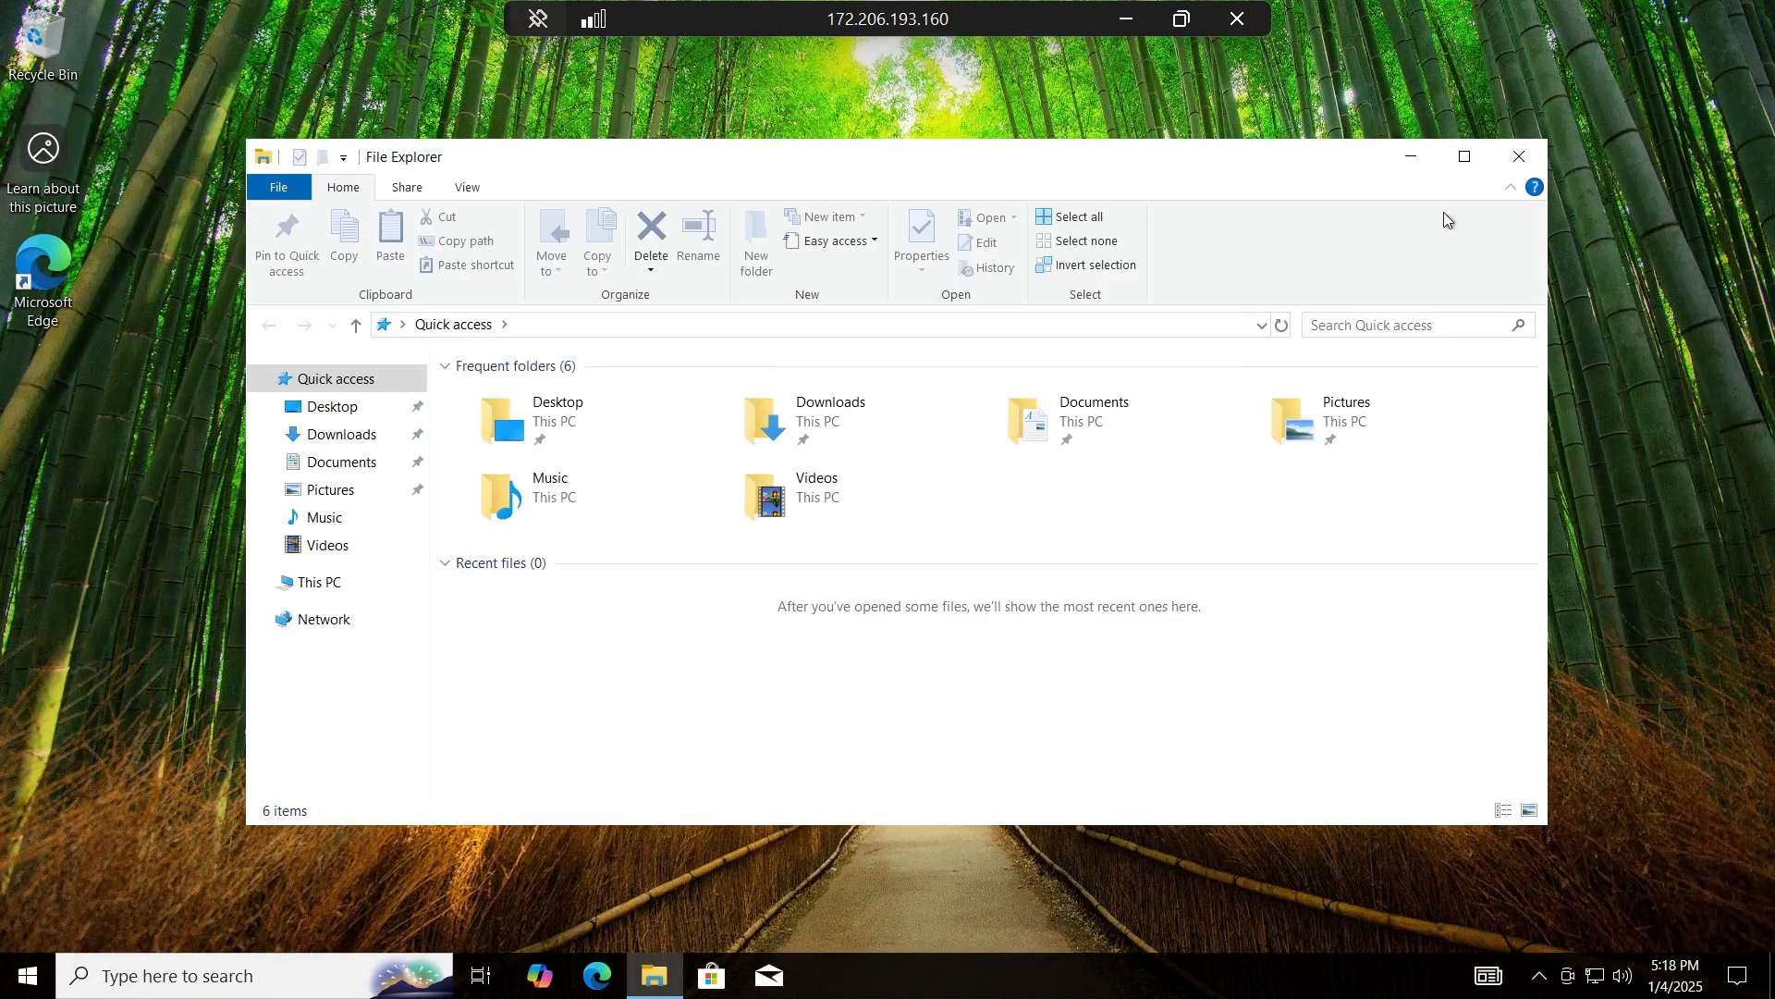
click(308, 596)
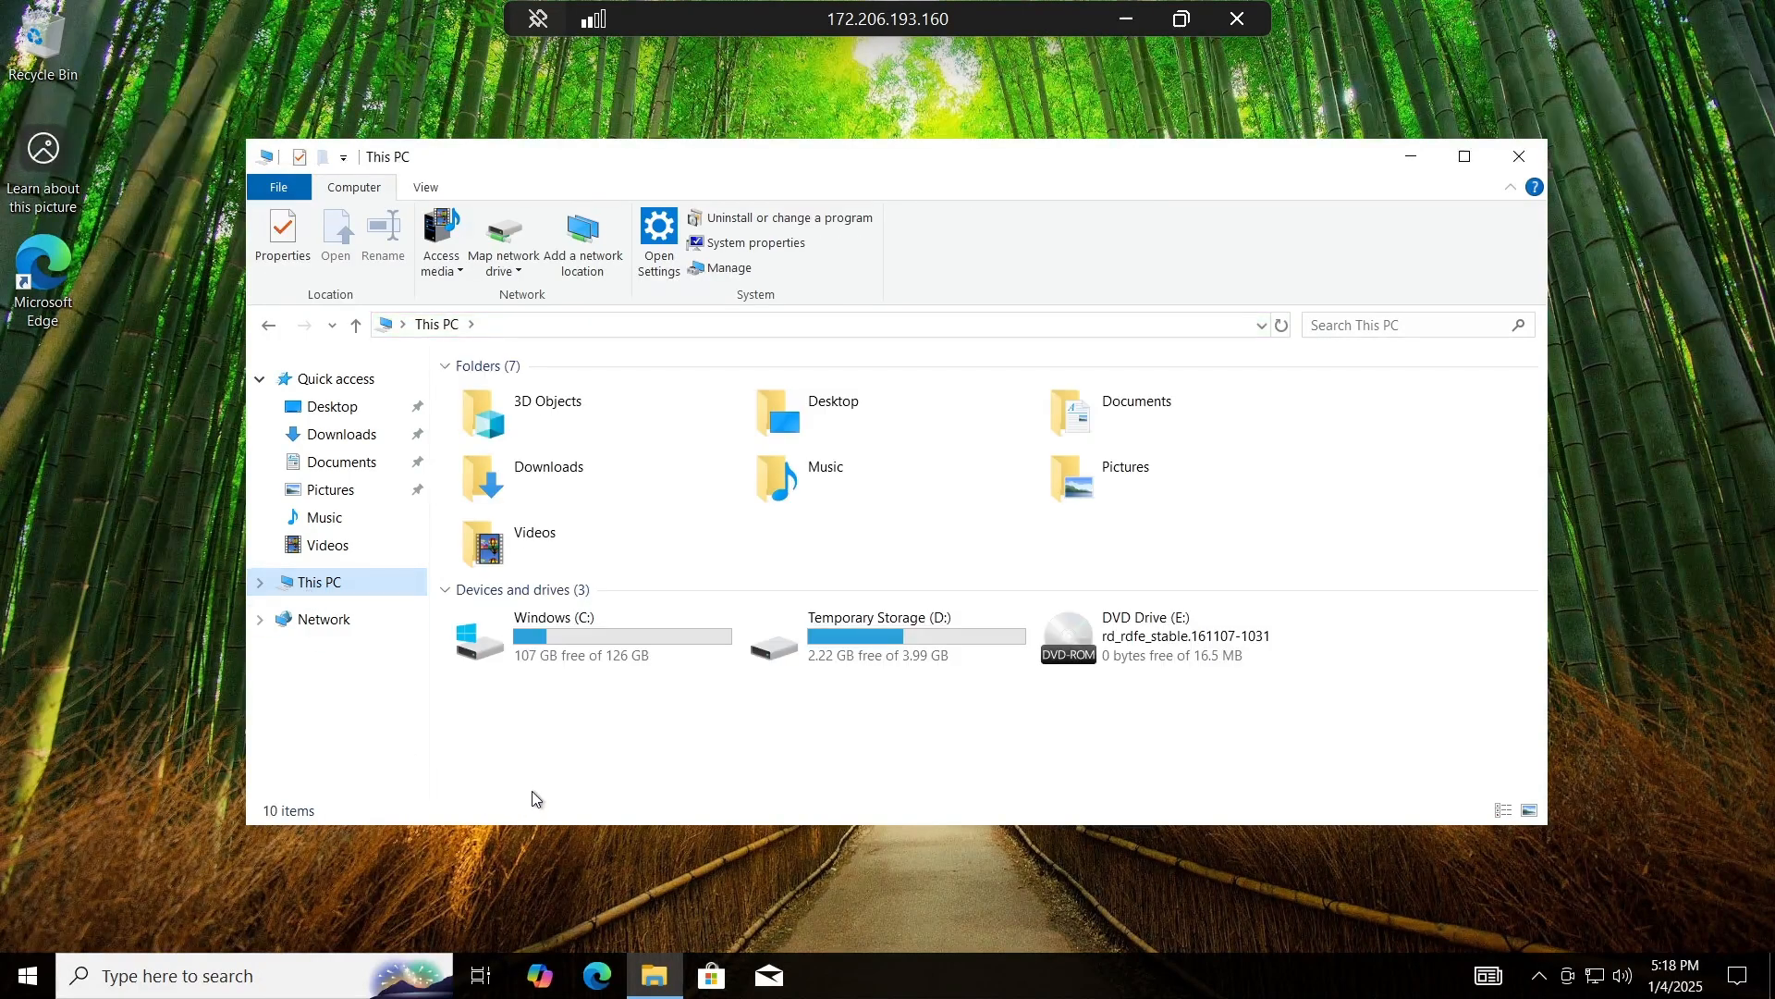
drag(508, 726, 1145, 662)
click(953, 719)
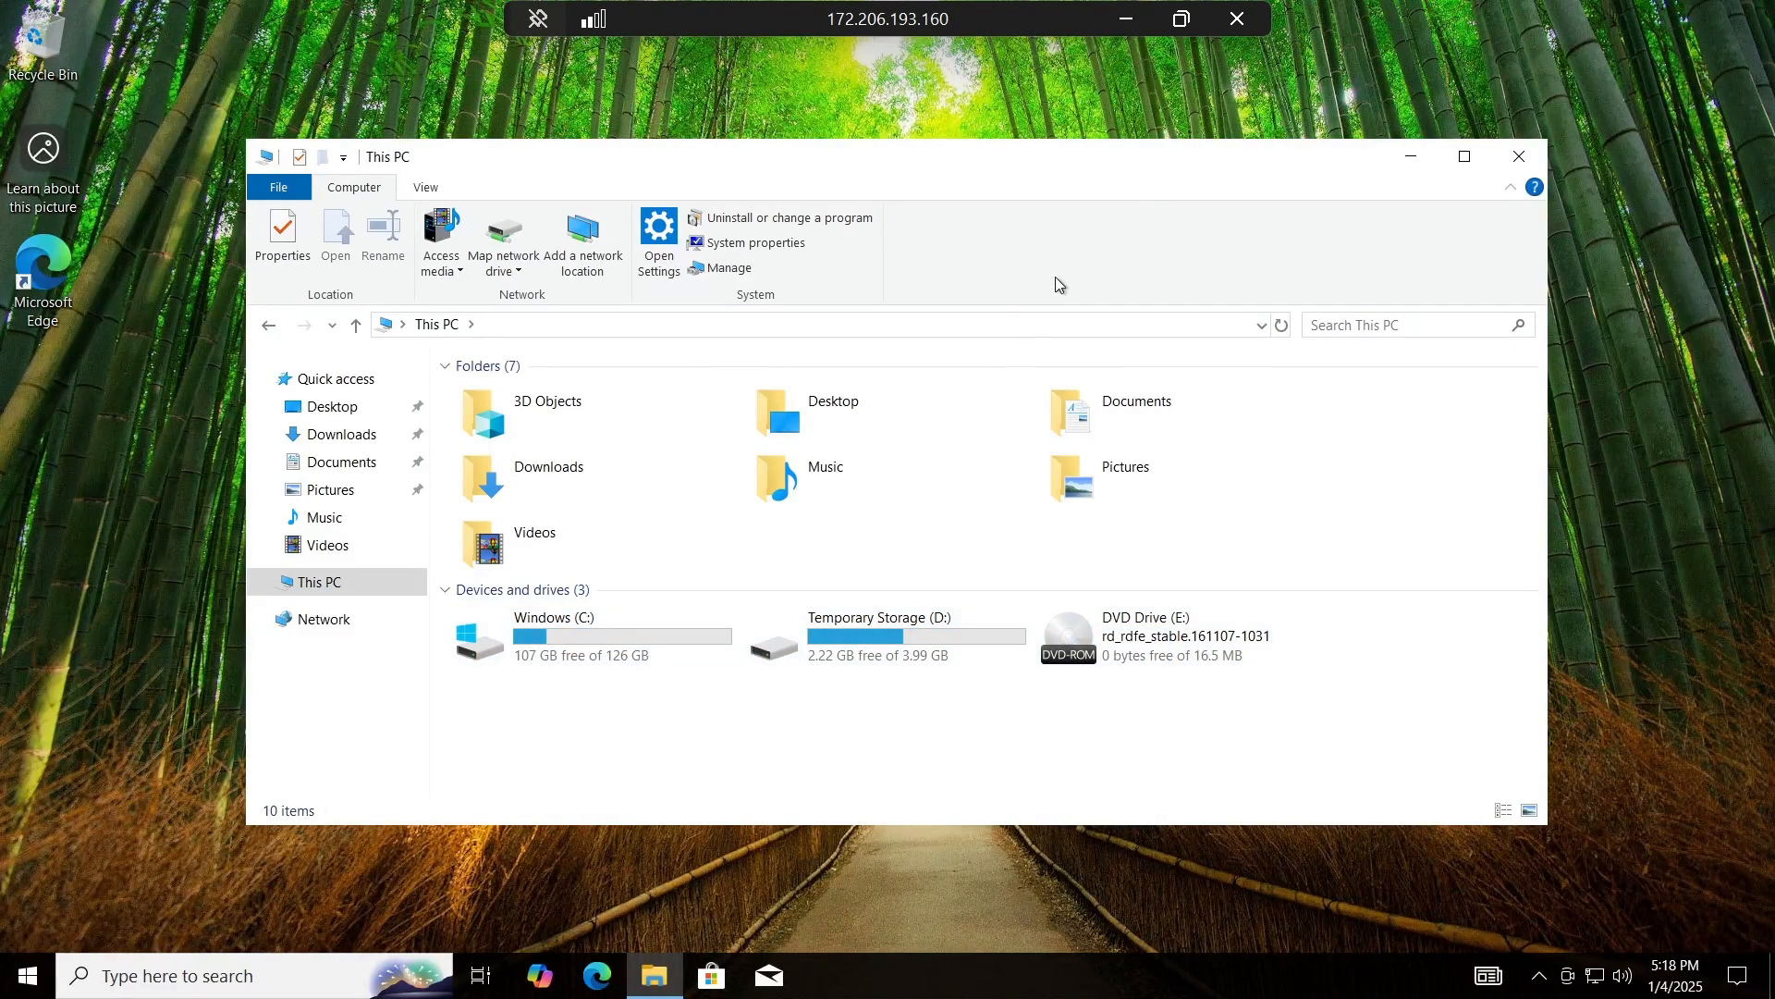